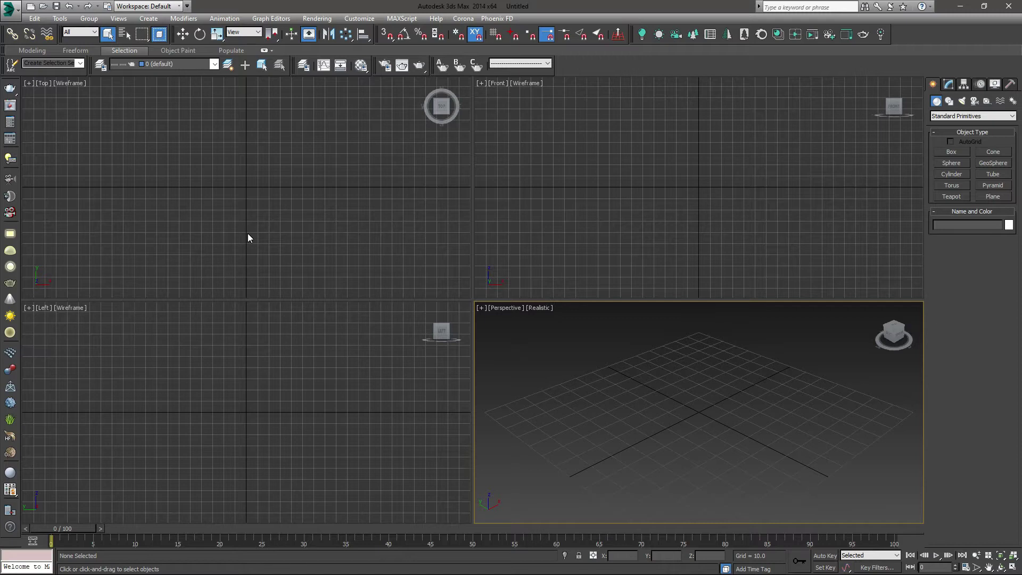
Make the Top, Front, Left and Perspective viewports active in turn in the empty scene
click(281, 225)
click(557, 205)
click(602, 385)
click(262, 392)
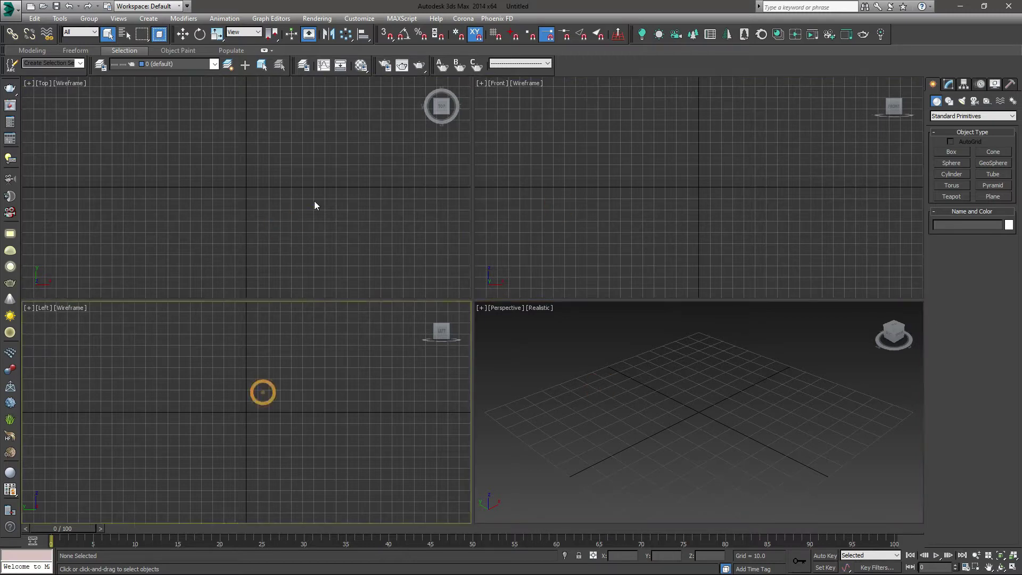
click(315, 201)
click(638, 227)
click(617, 392)
click(342, 394)
click(314, 226)
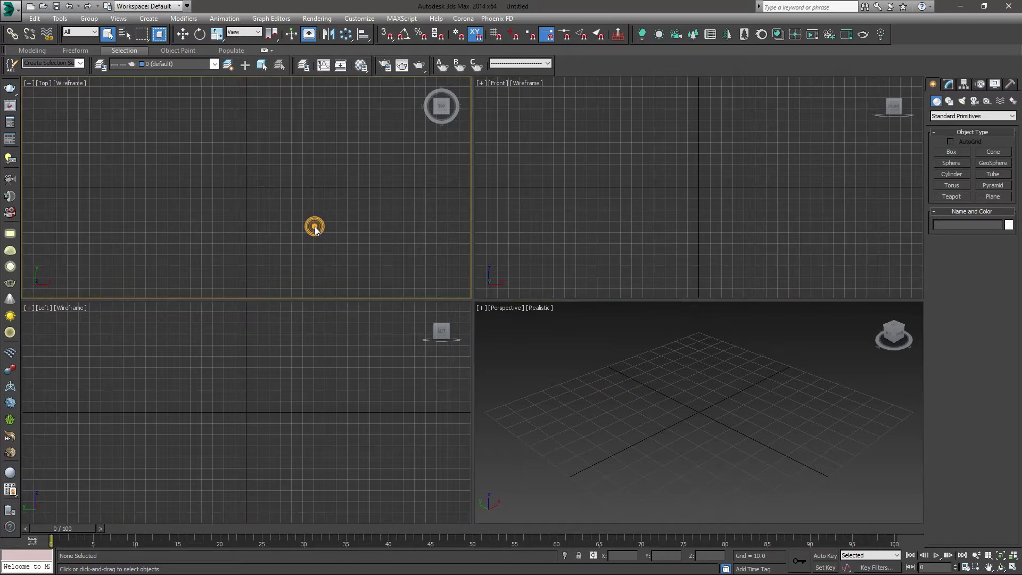
click(621, 202)
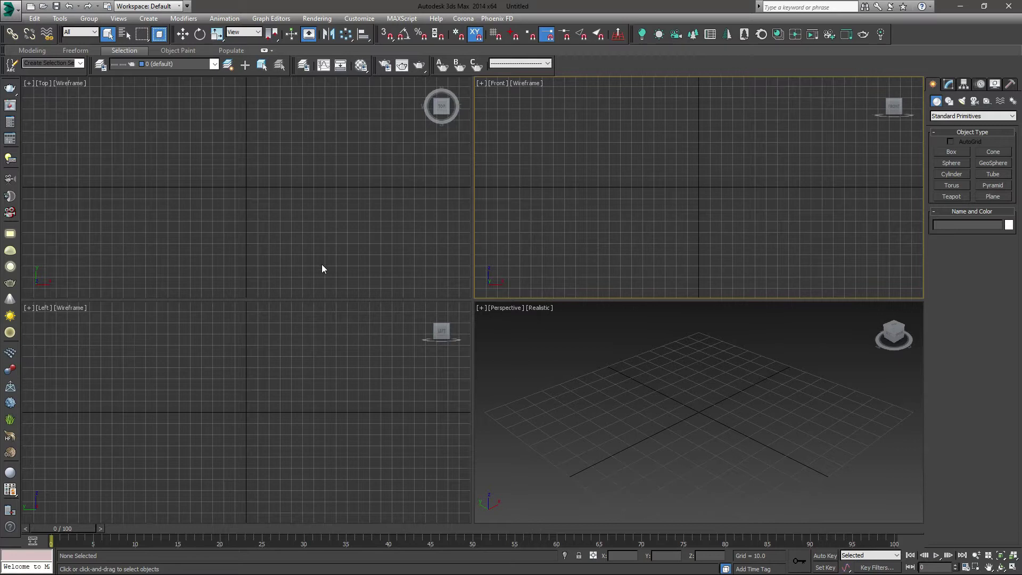
click(960, 6)
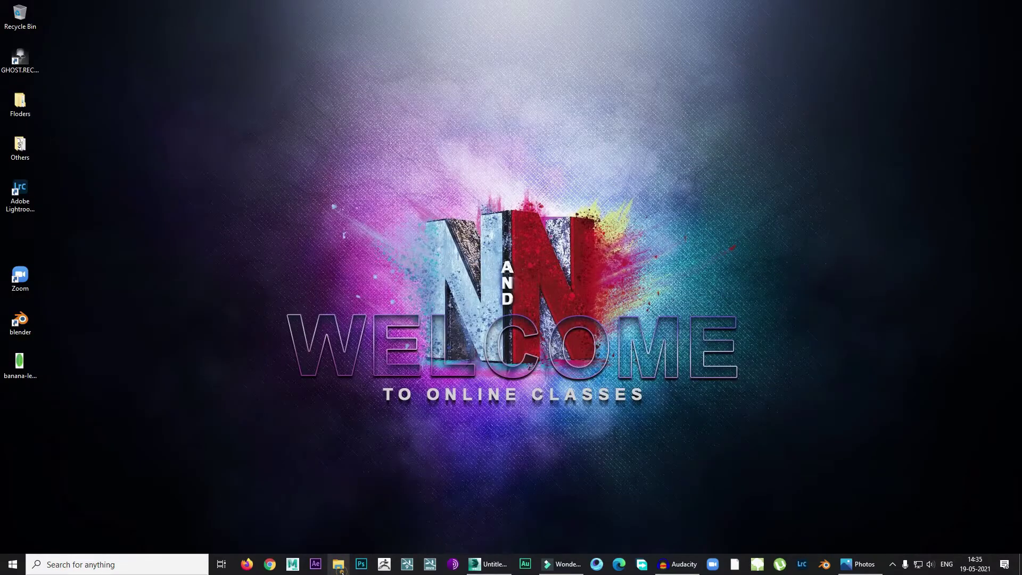
click(338, 563)
click(39, 86)
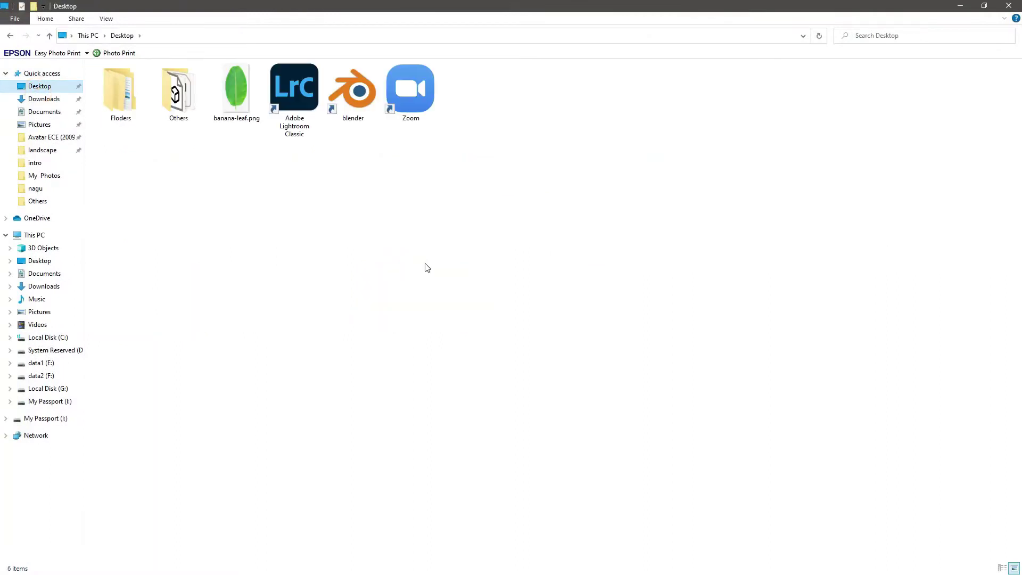
click(236, 81)
double_click(237, 81)
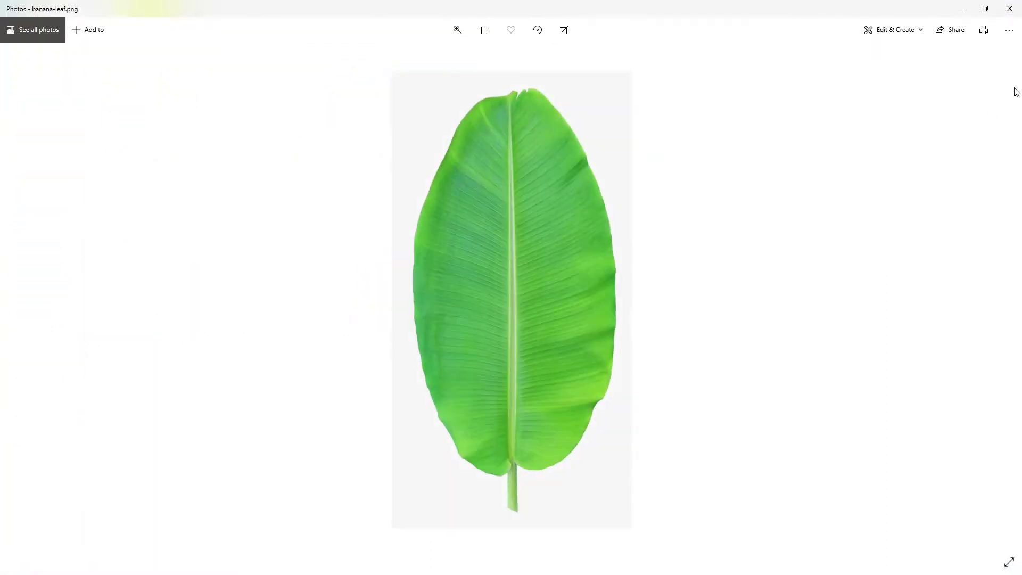
click(1010, 8)
right_click(239, 82)
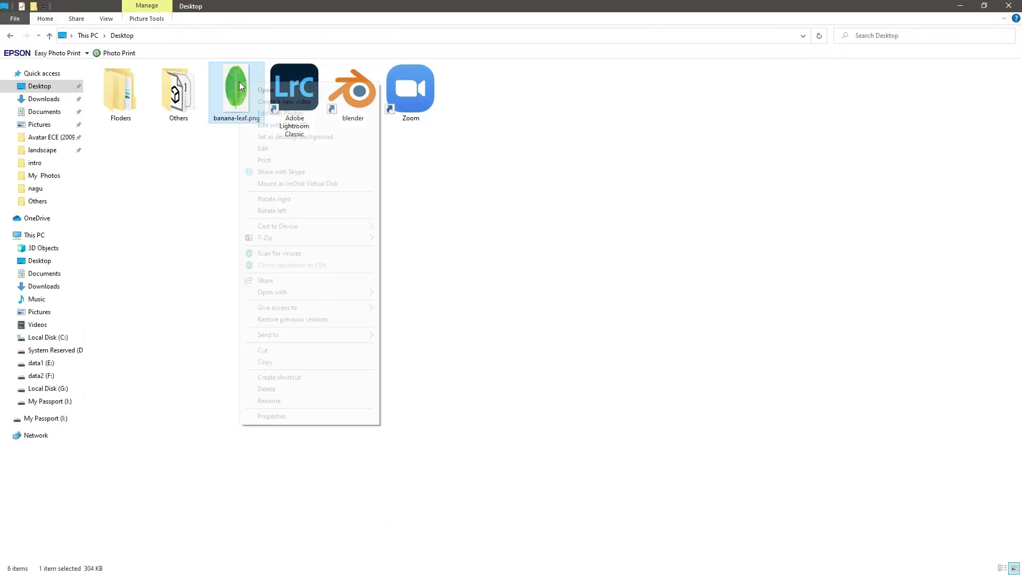
click(641, 264)
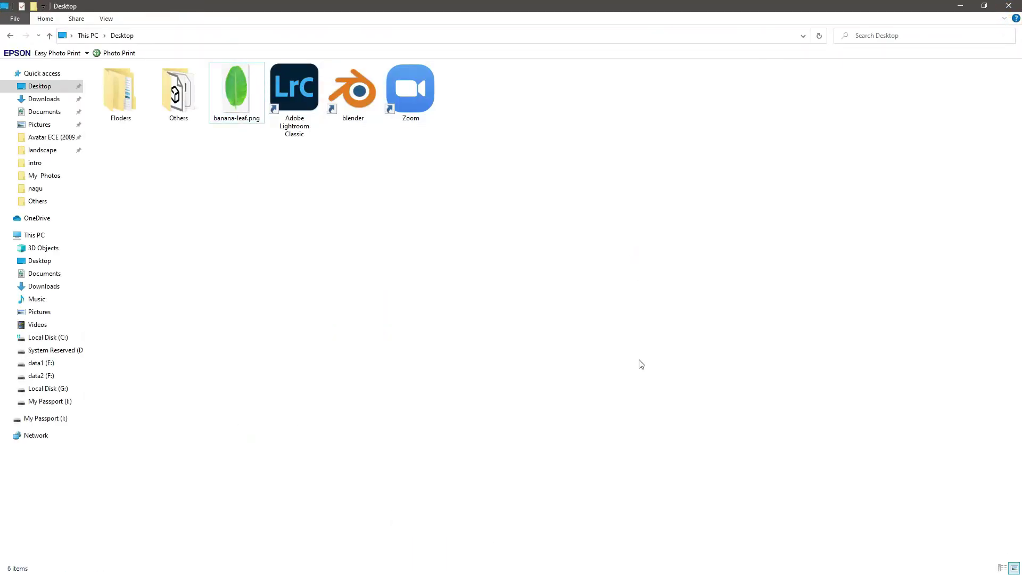
click(960, 6)
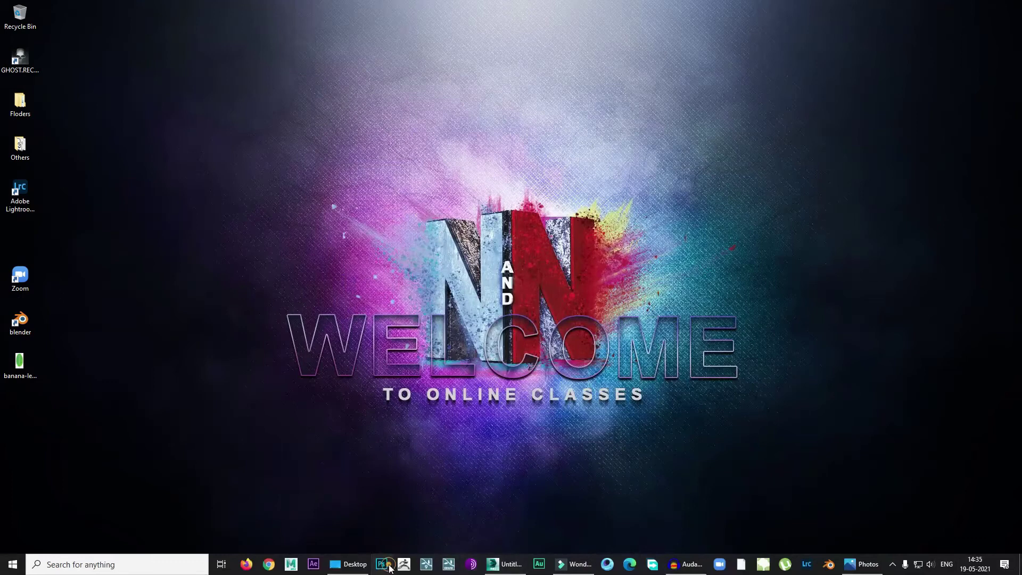
Launch Photoshop and open banana-leaf.png from the Desktop folder
click(389, 567)
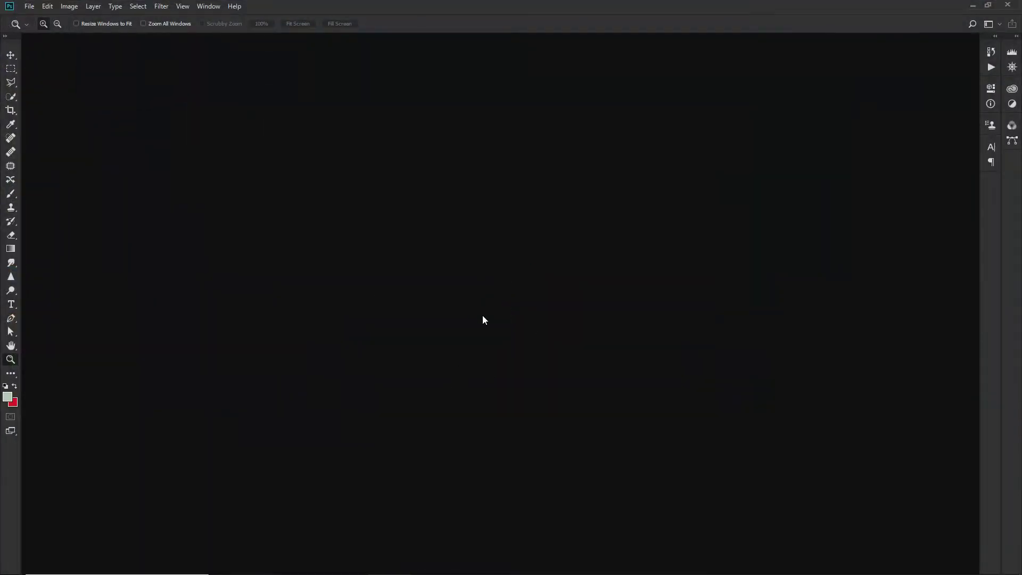
key(ctrl+o)
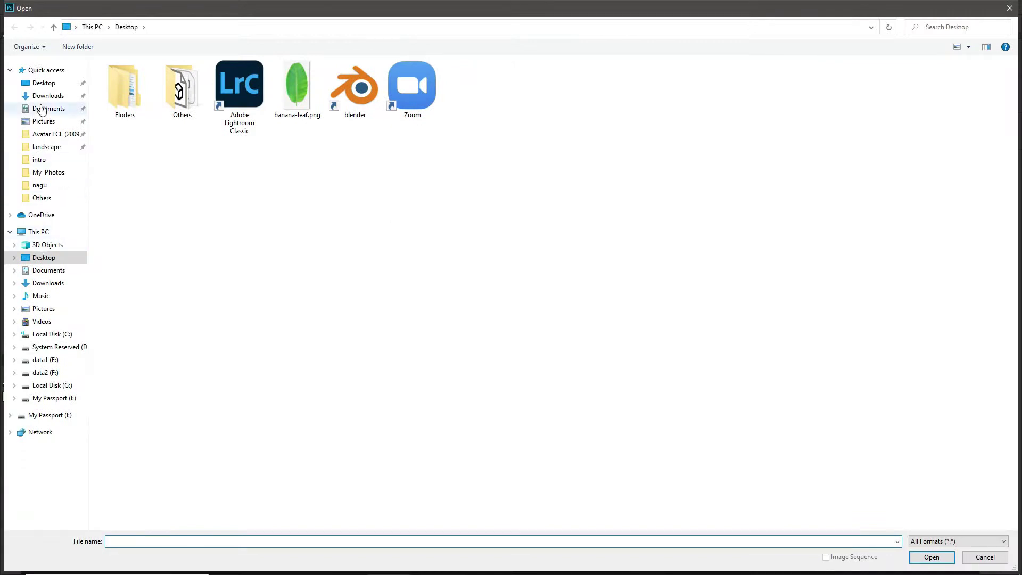
click(44, 83)
click(296, 106)
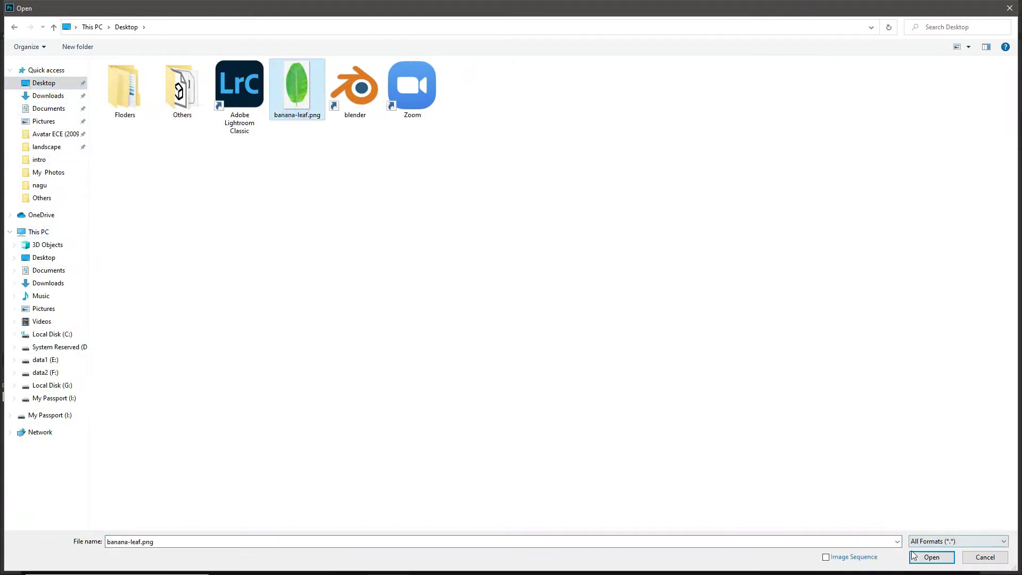
click(930, 557)
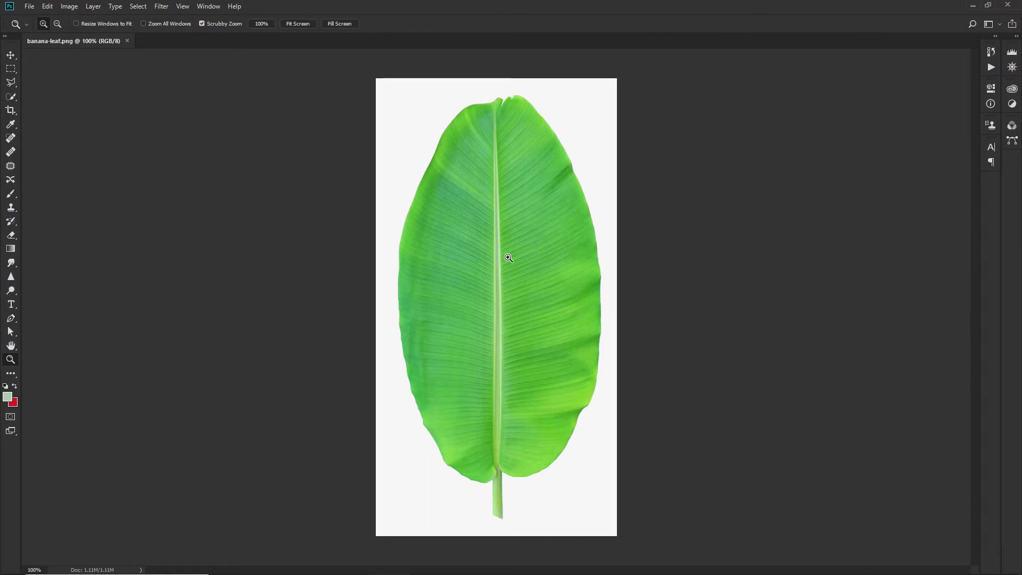
Show the Layers panel and select the white background with the Magic Wand
key(F7)
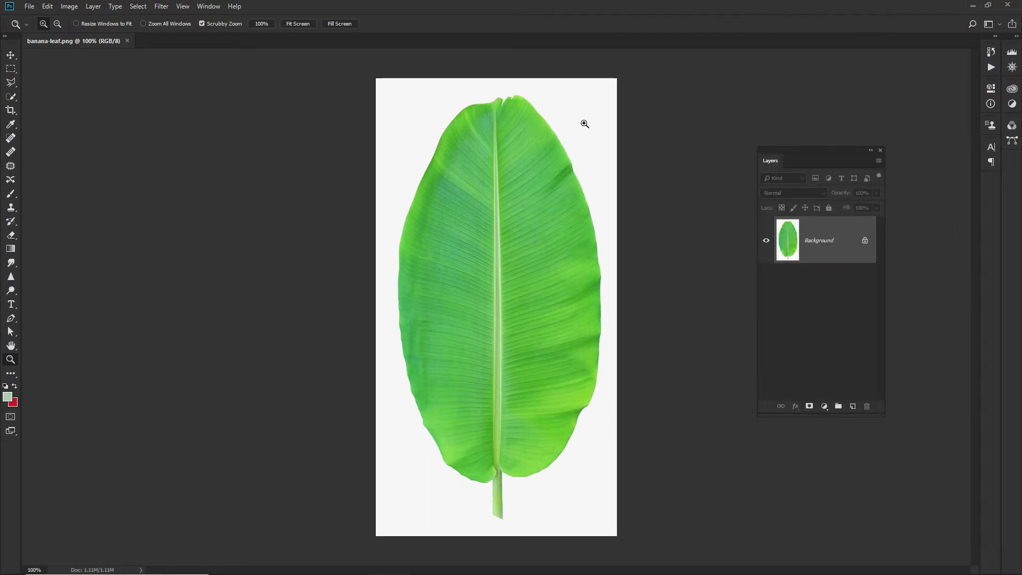
key(w)
right_click(9, 99)
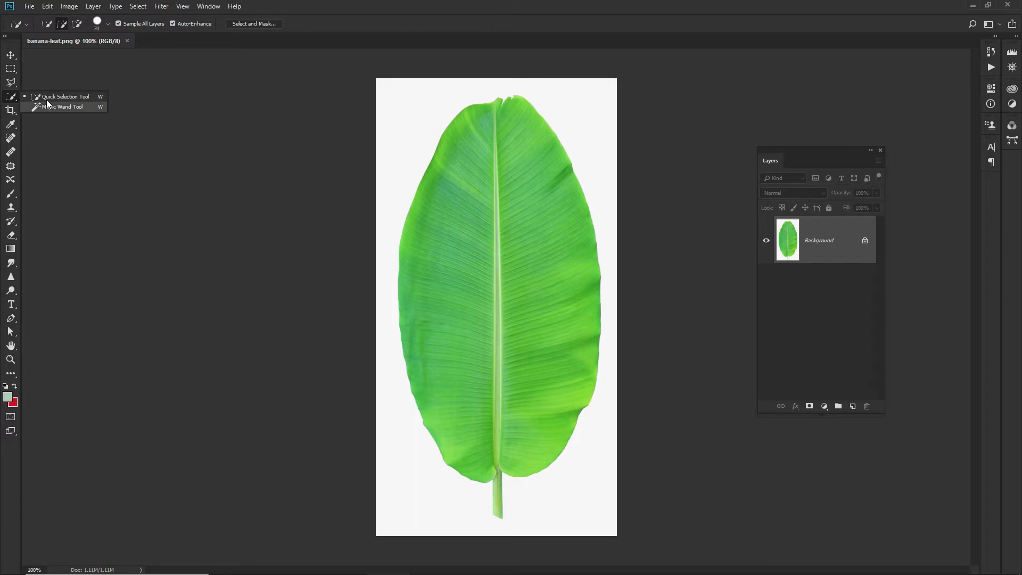
click(59, 107)
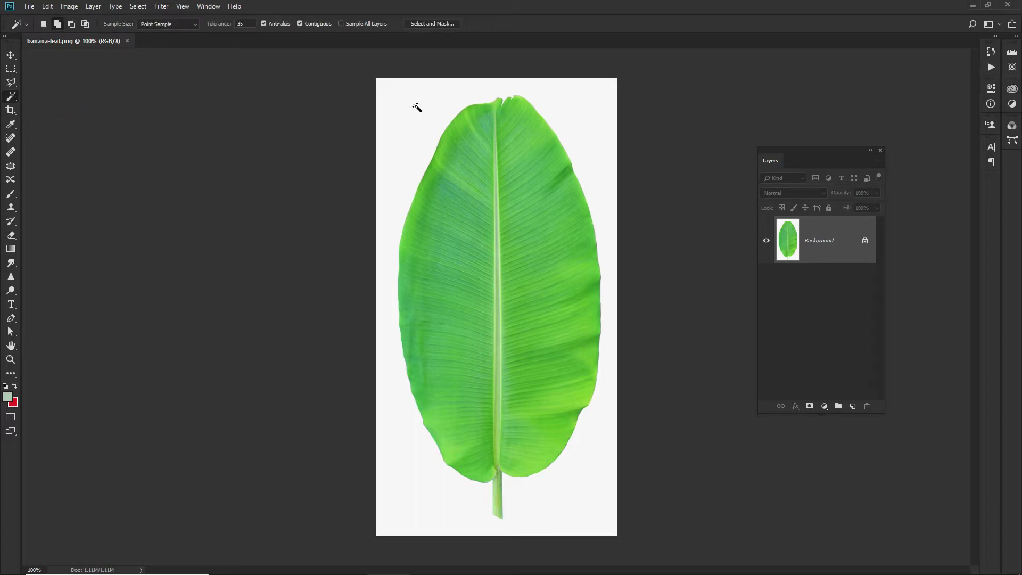
click(416, 104)
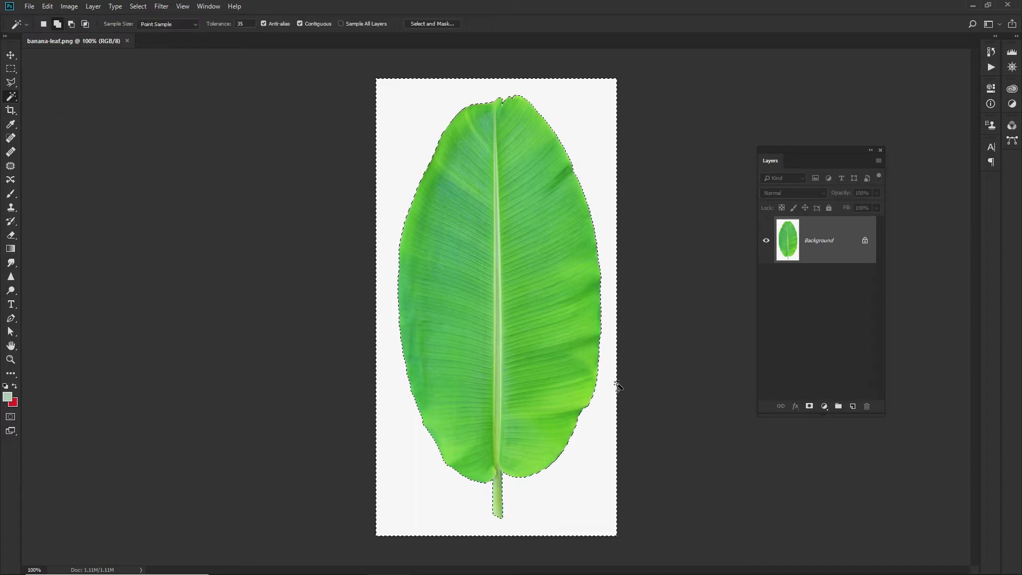
Invert the selection, copy the leaf onto Layer 1, and hide the Background layer
key(ctrl+shift+i)
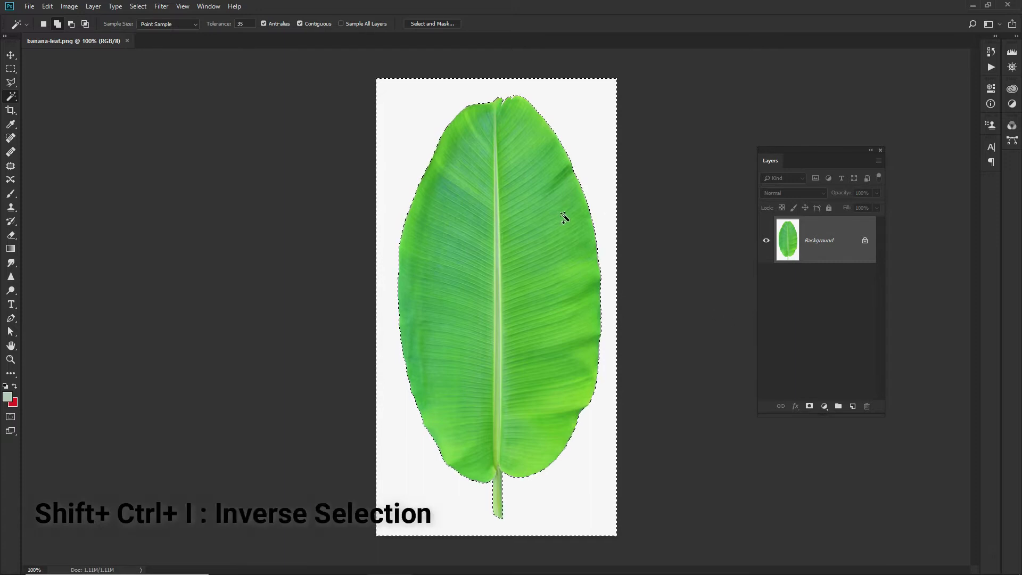
click(564, 215)
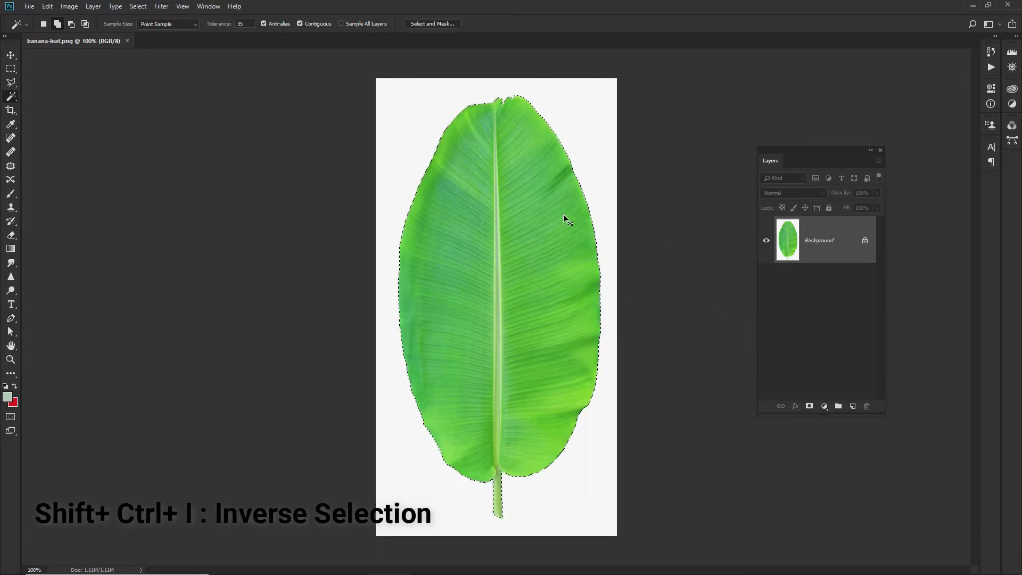
key(ctrl+j)
click(766, 287)
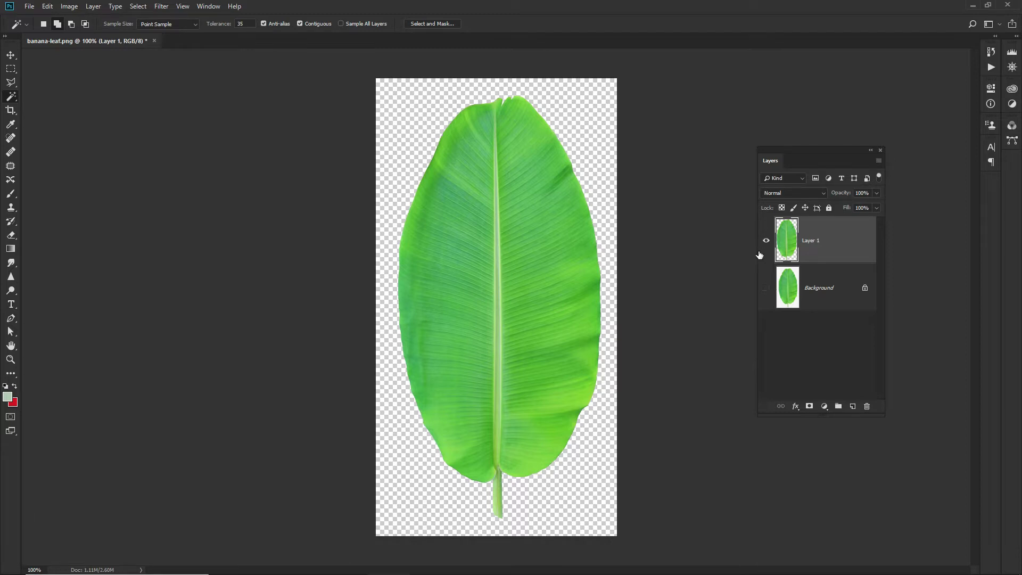
Show the Background layer again and add a new Layer 2 above it
click(766, 287)
click(830, 279)
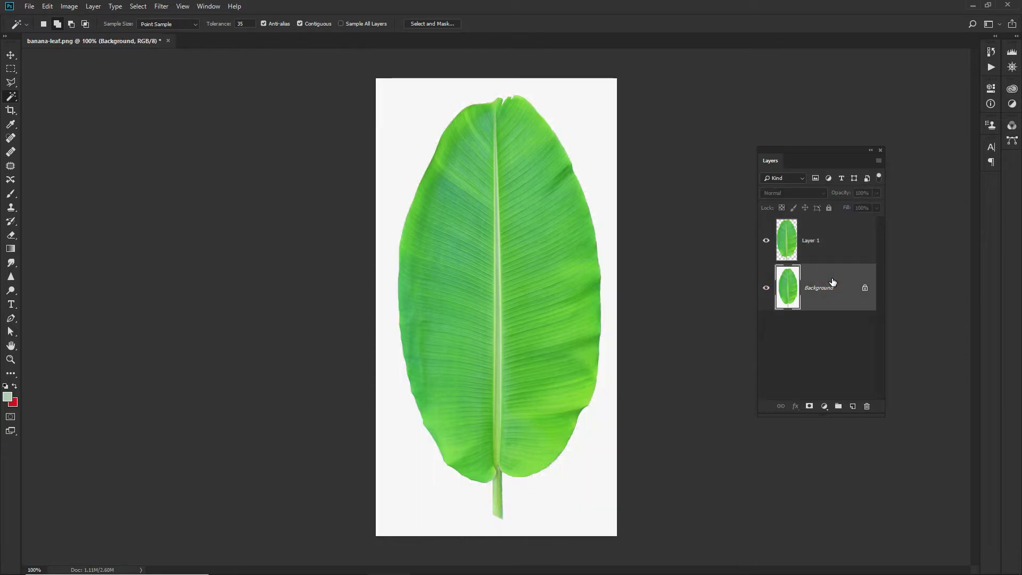
key(ctrl+shift+n)
key(Return)
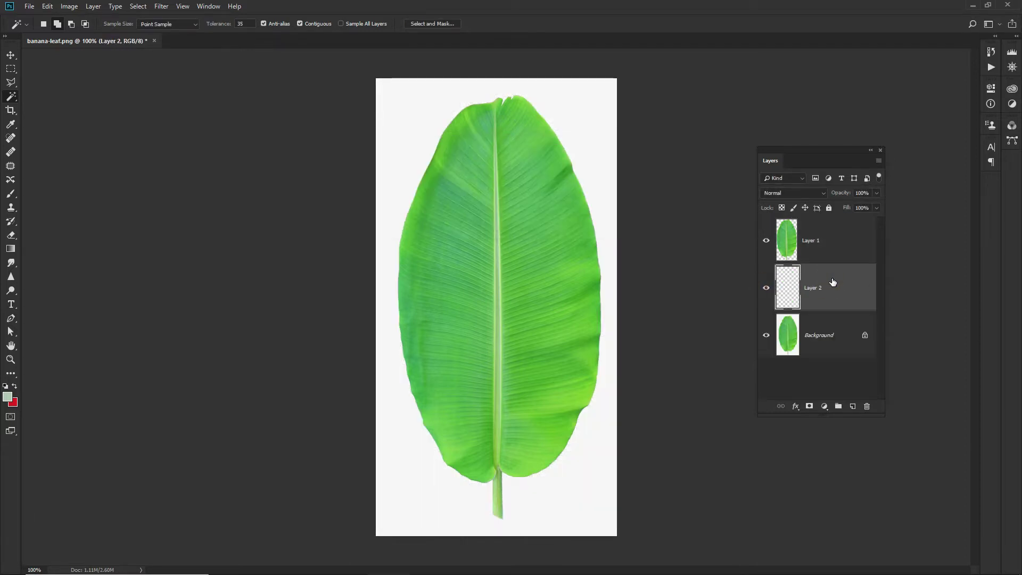
Fill Layer 2 with the leaf's eyedropper-sampled green and begin saving as banana-leaf.psd
key(i)
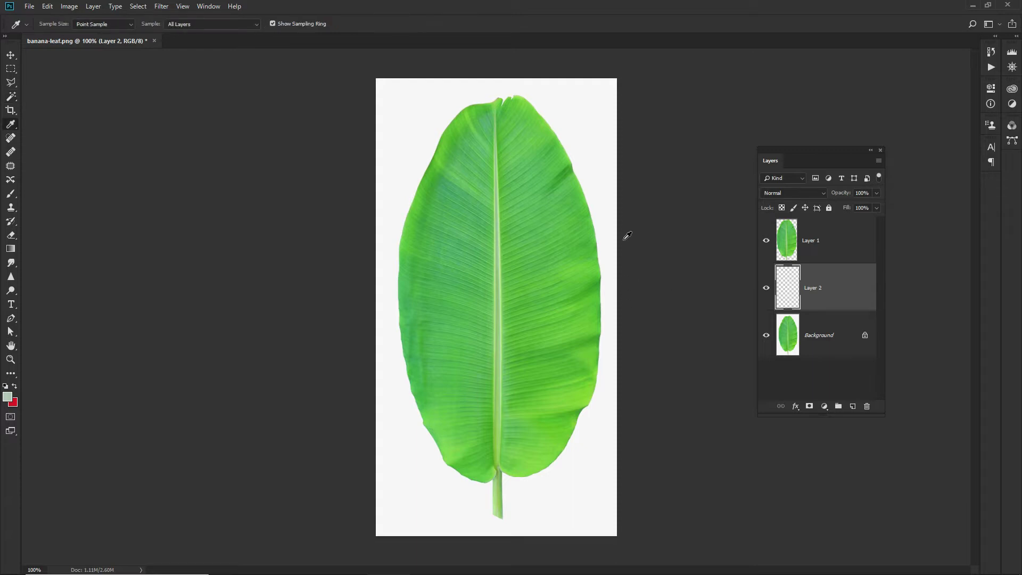
click(588, 203)
click(579, 182)
click(827, 288)
key(alt+BackSpace)
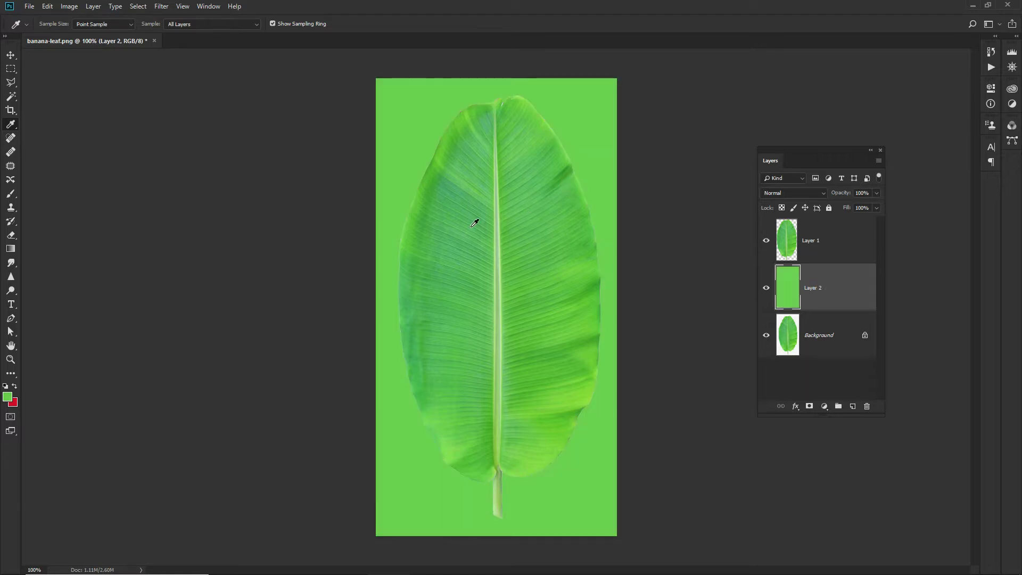
key(ctrl+shift+s)
Save the image to the Desktop as JPEG Leaf Texture.jpg, accepting default JPEG options
click(43, 82)
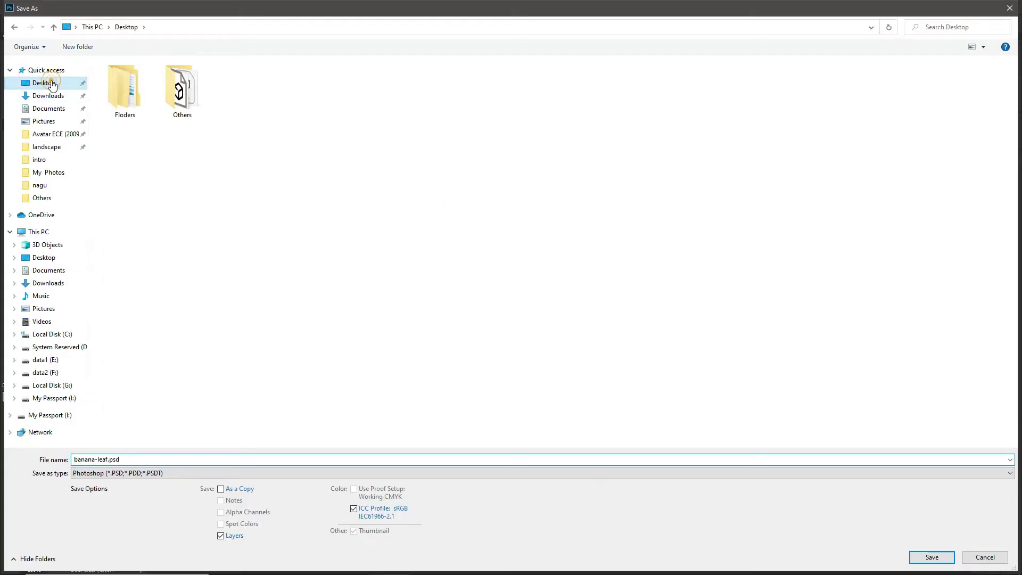
click(201, 456)
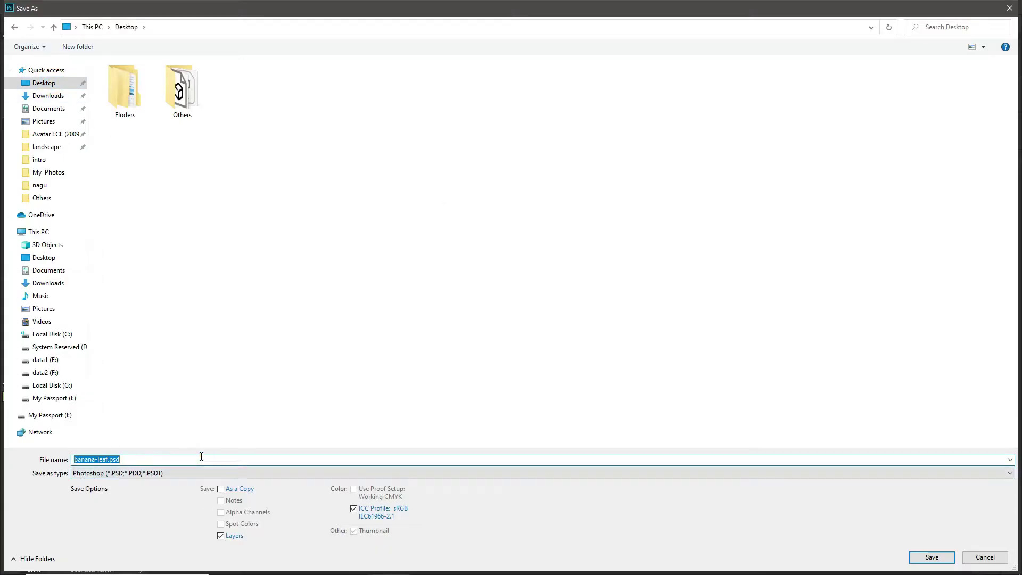
text(Leaf Texture)
click(250, 473)
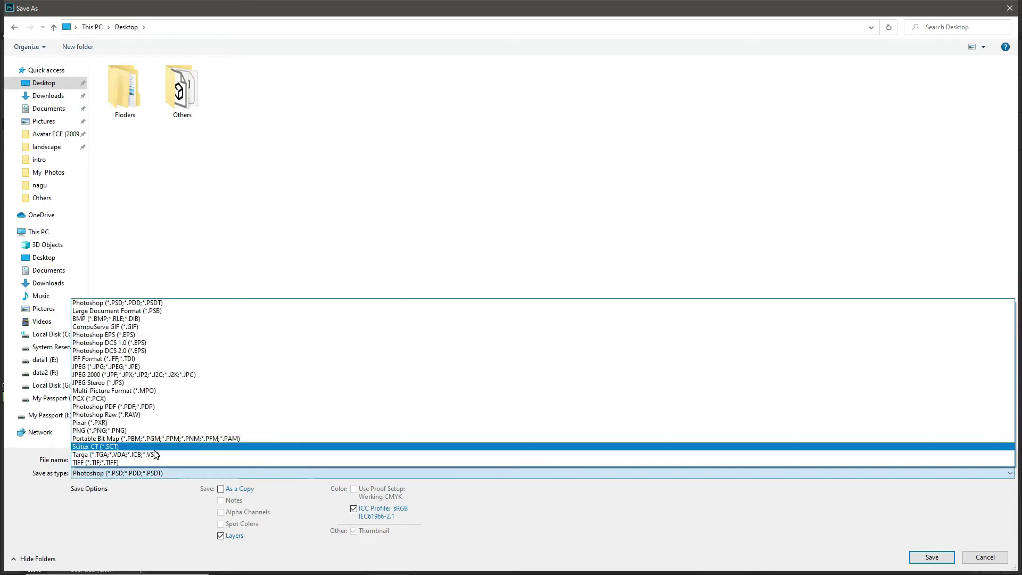
click(139, 368)
key(j)
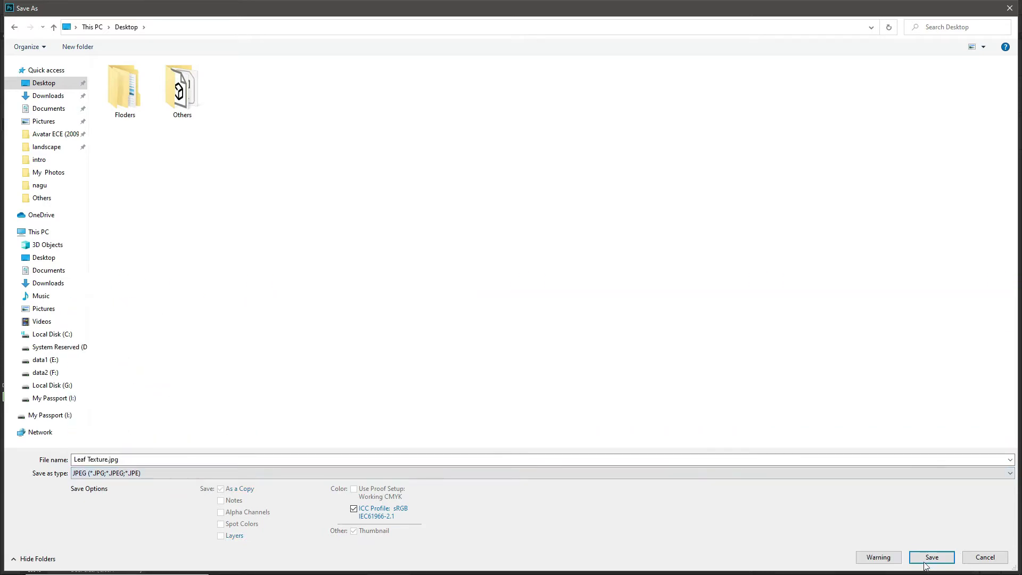
click(931, 557)
click(567, 140)
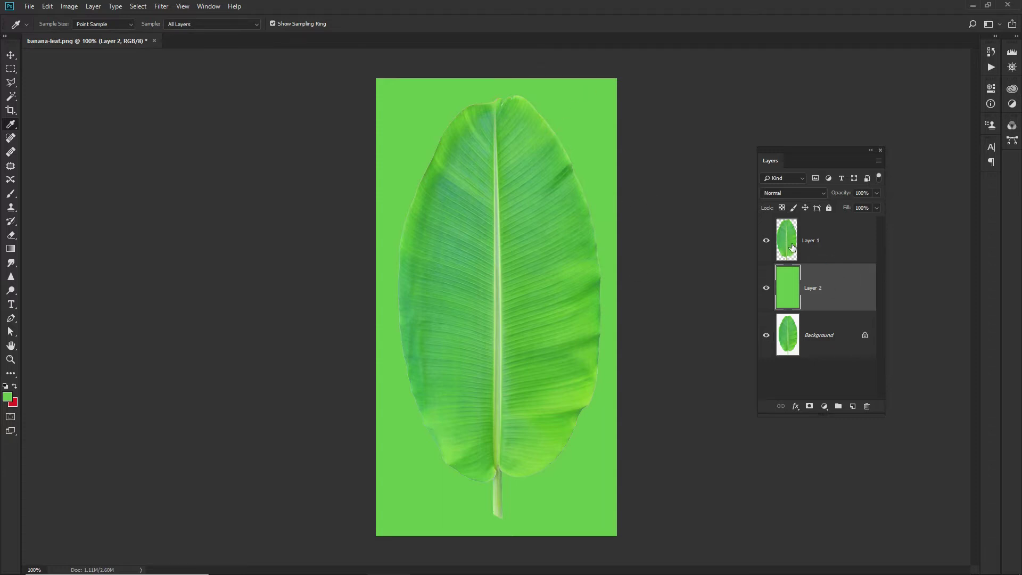
Load the leaf as a selection and fill it white on a new Layer 3
ctrl+click(792, 246)
click(837, 254)
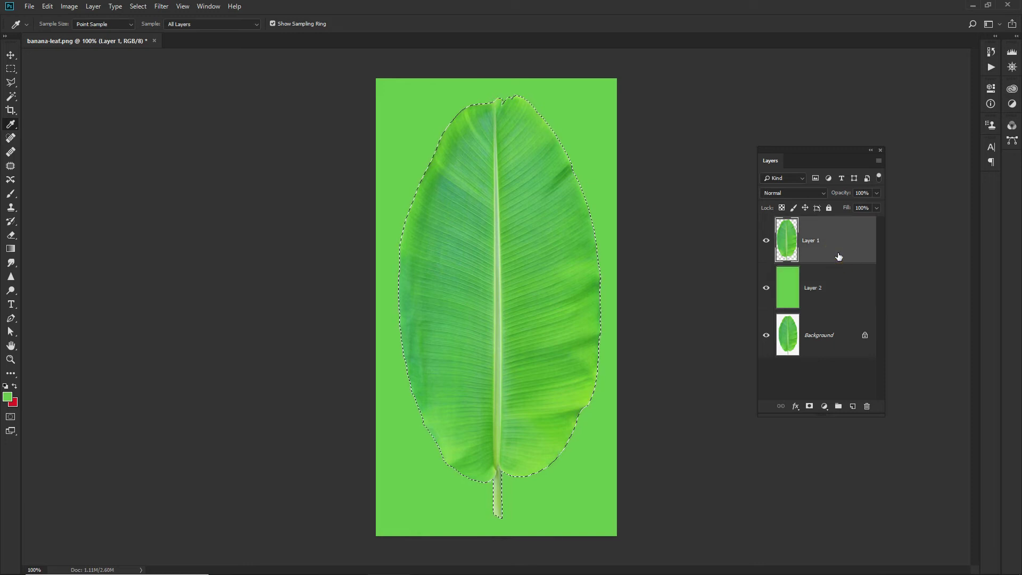
key(ctrl+shift+n)
key(Return)
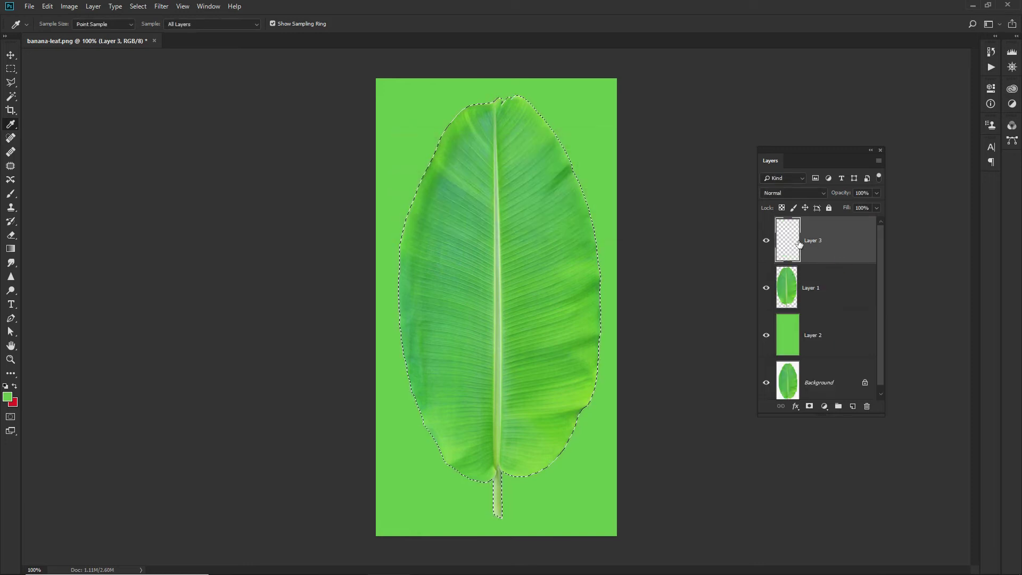
key(d)
key(ctrl+BackSpace)
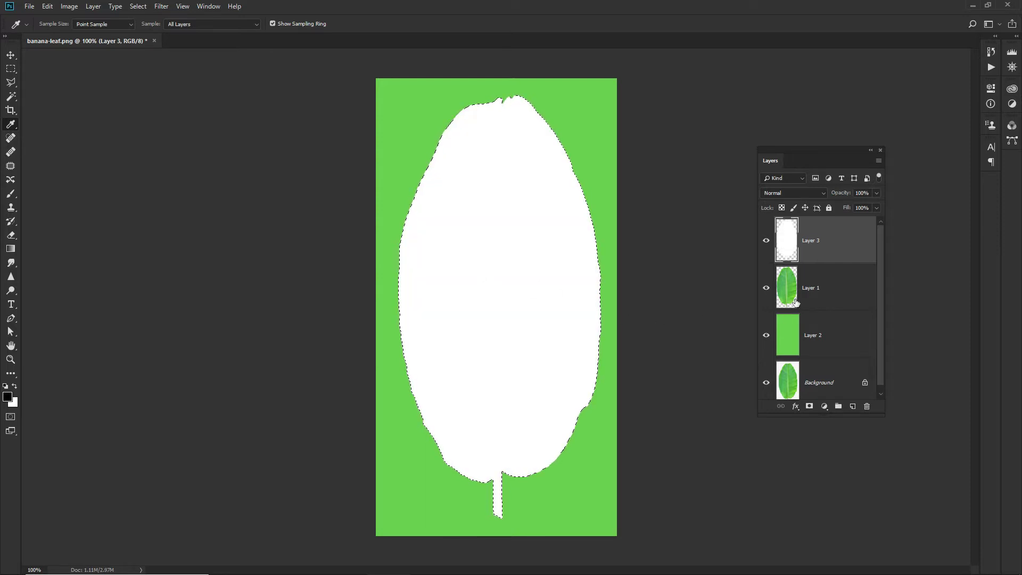
Deselect and fill a new Layer 4 with solid black behind the white leaf
key(ctrl+d)
click(840, 290)
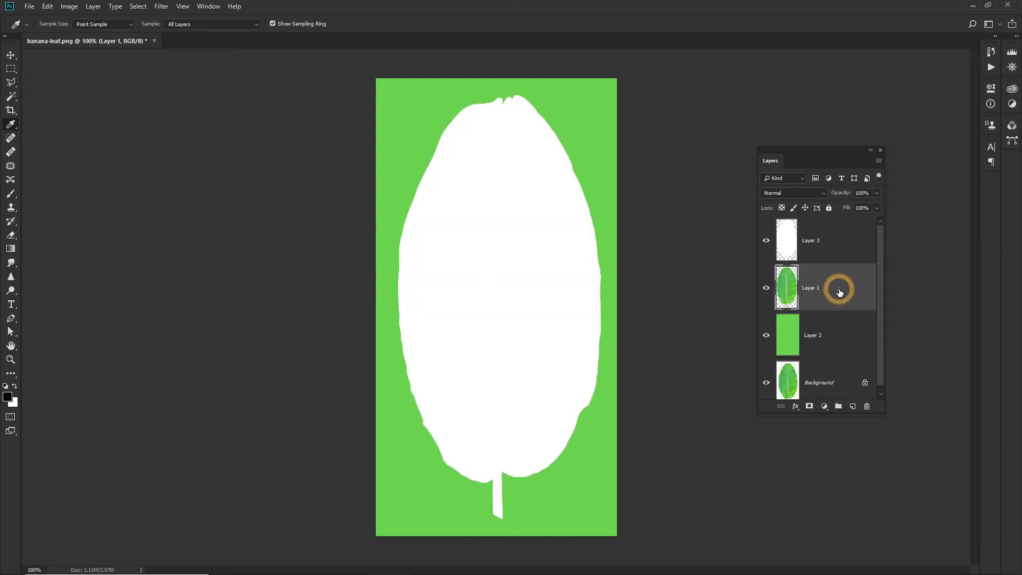
key(ctrl+shift+n)
key(Return)
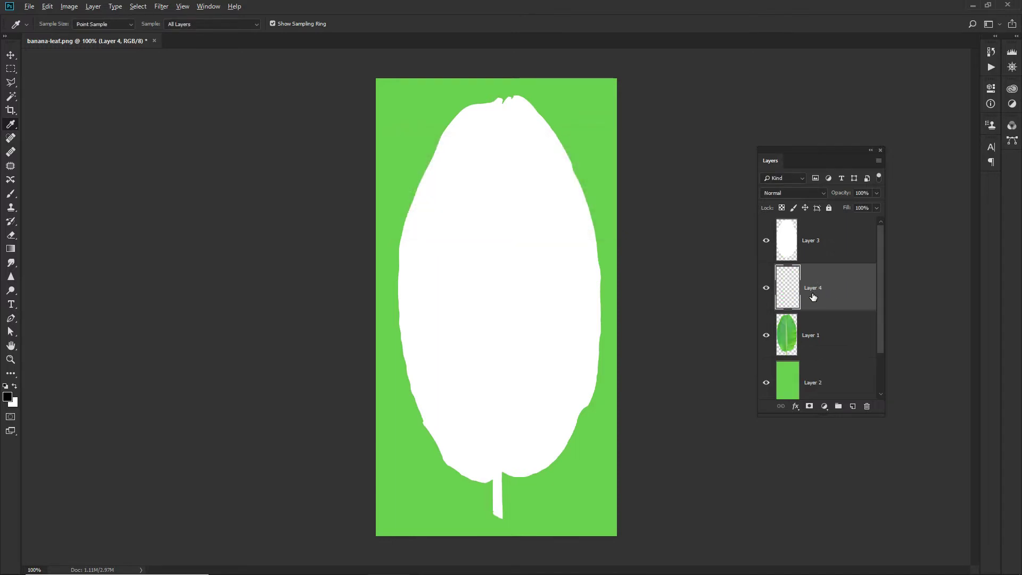
key(alt+BackSpace)
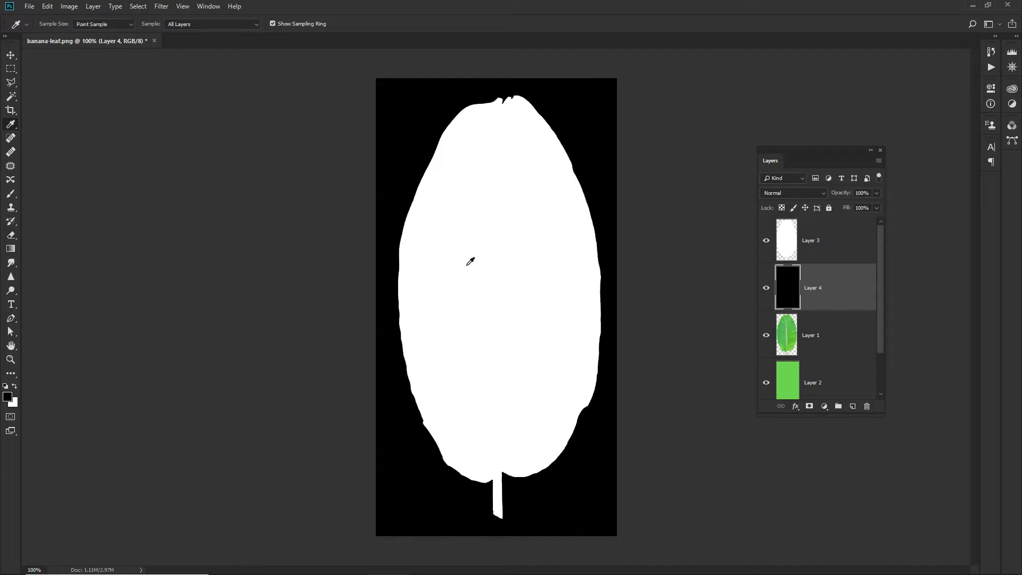
Save the mask to the Desktop as JPEG Leaf alfa map.jpg with default JPEG options
key(ctrl+shift+s)
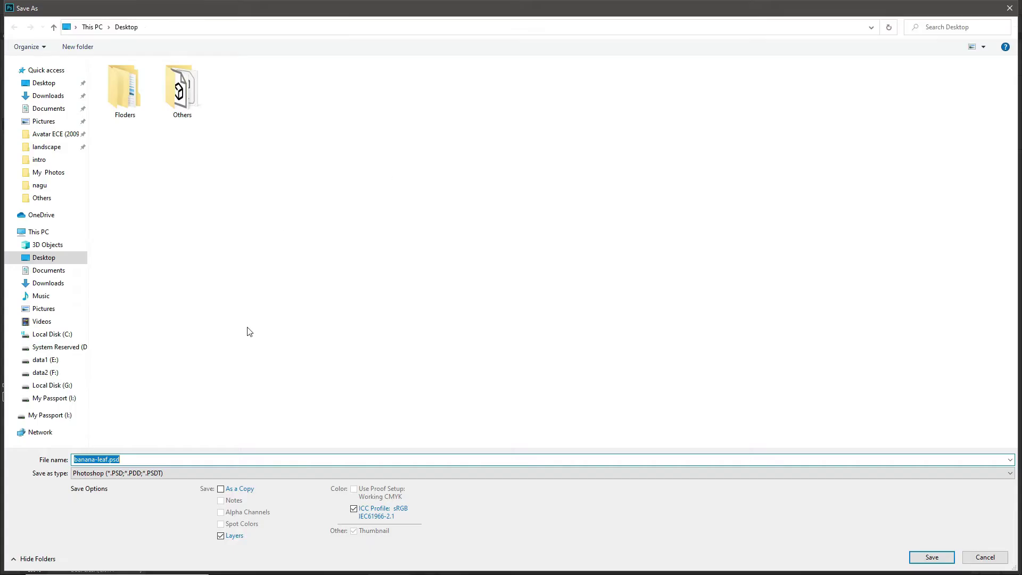
click(45, 84)
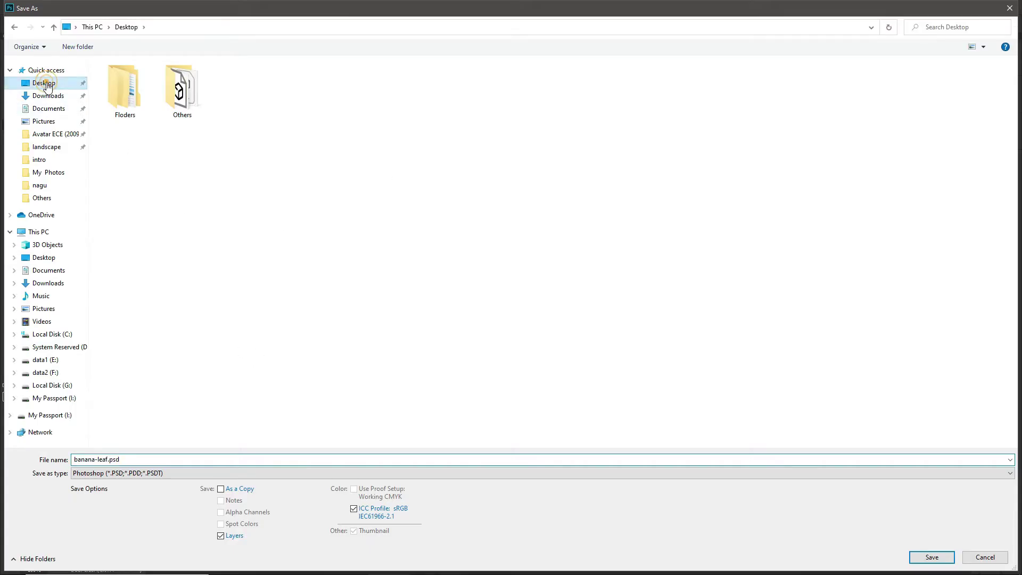
click(149, 459)
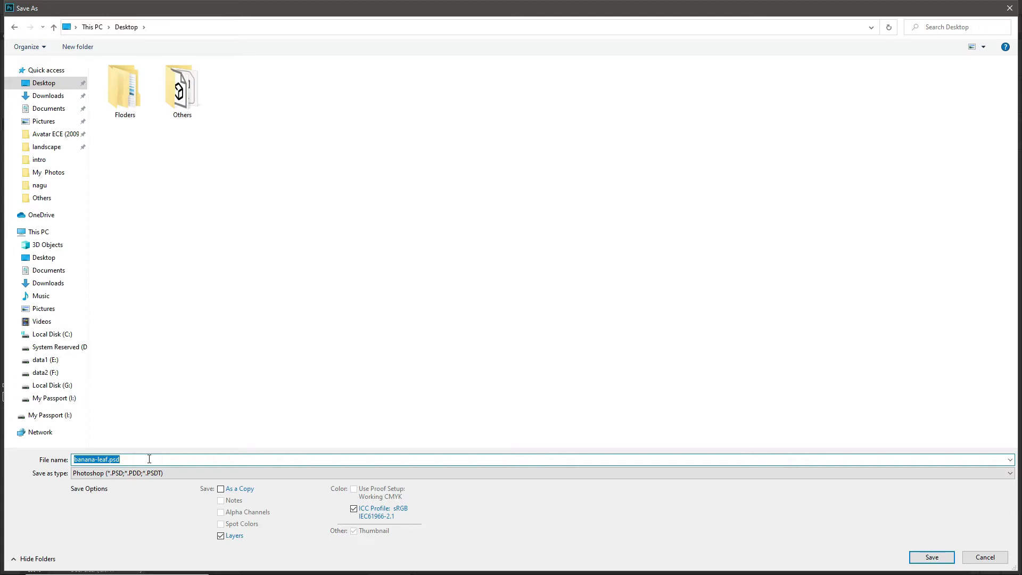
text(Lea)
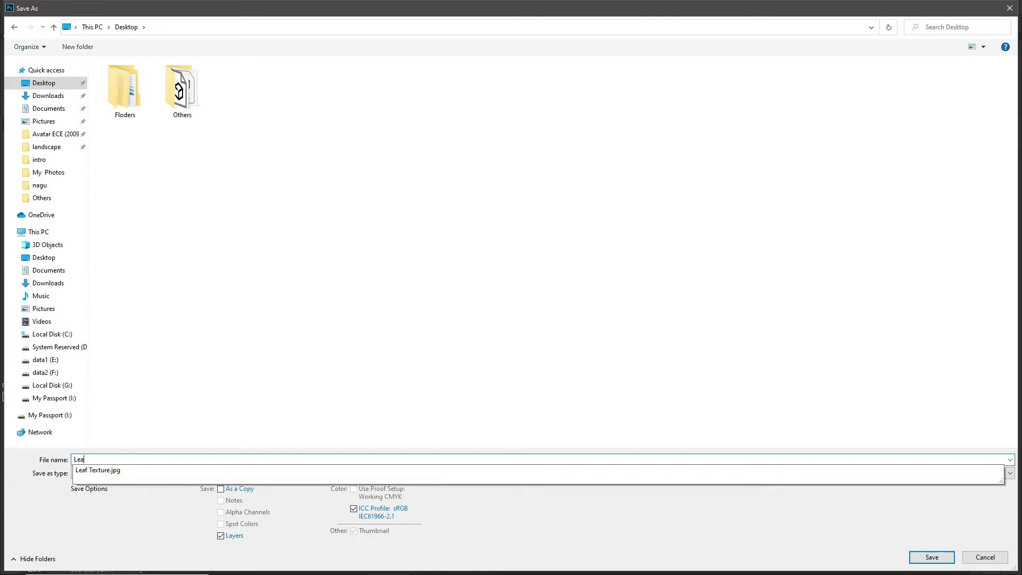
text(f alfa map)
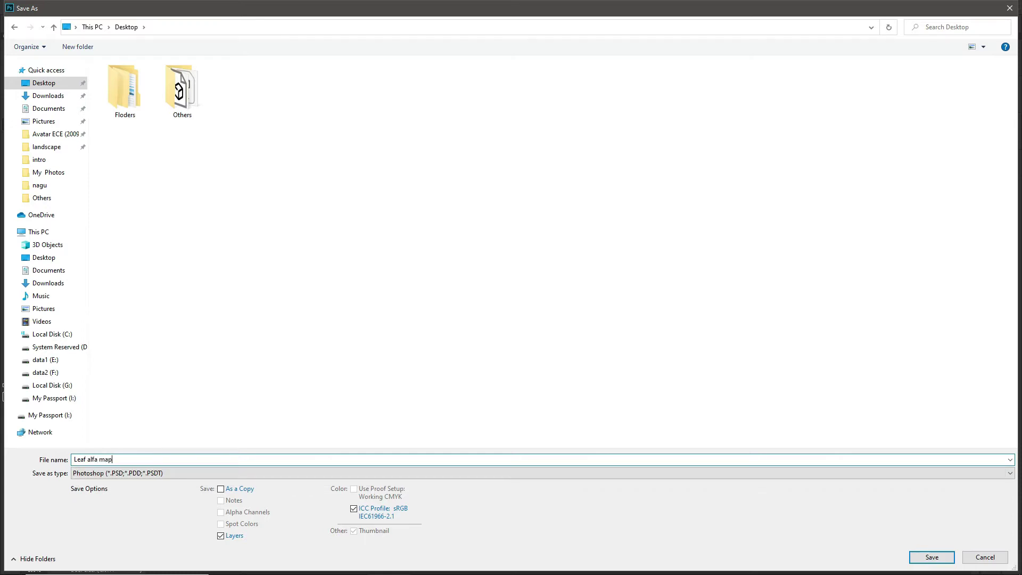
click(153, 472)
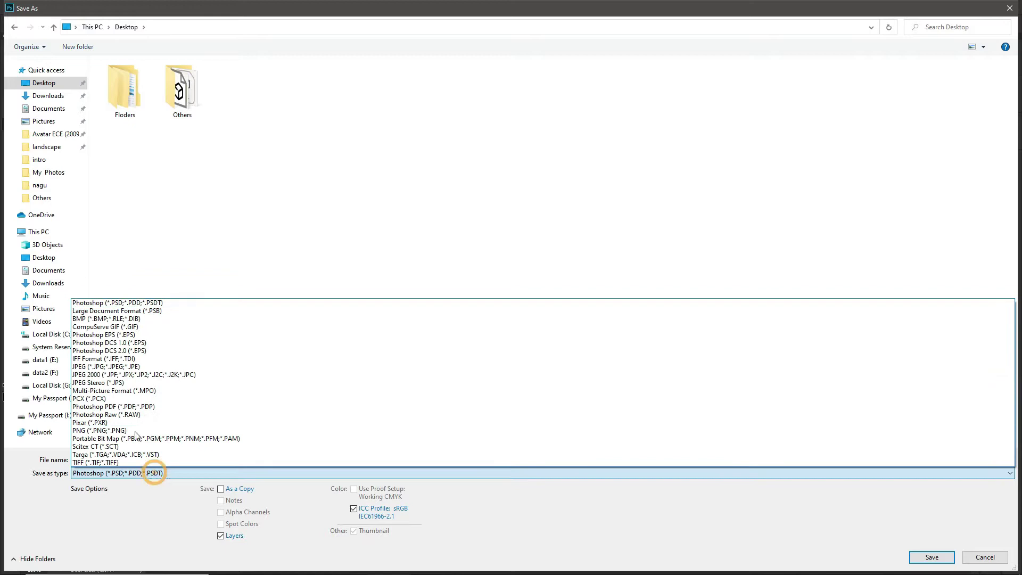
click(117, 367)
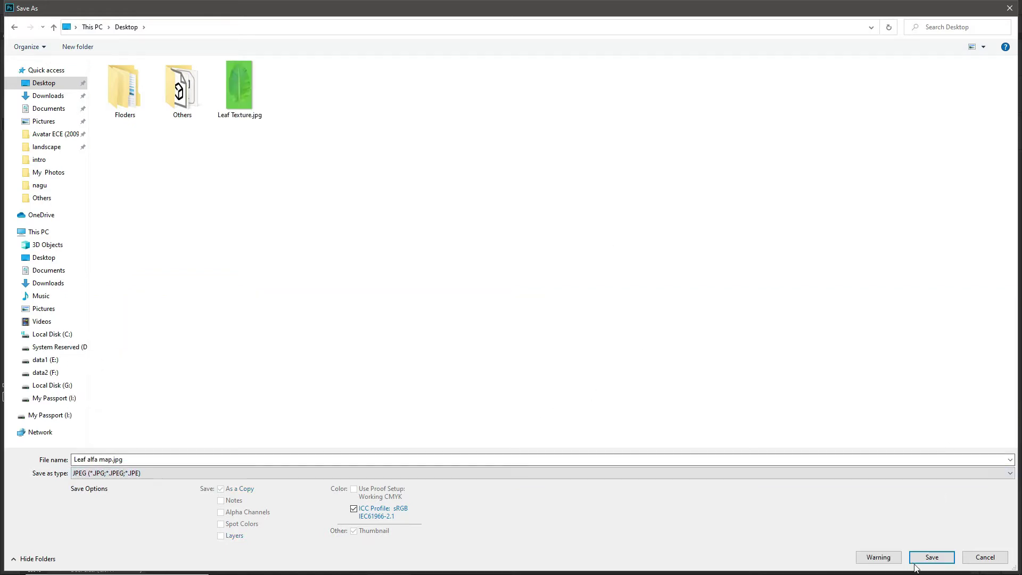
click(931, 557)
click(568, 139)
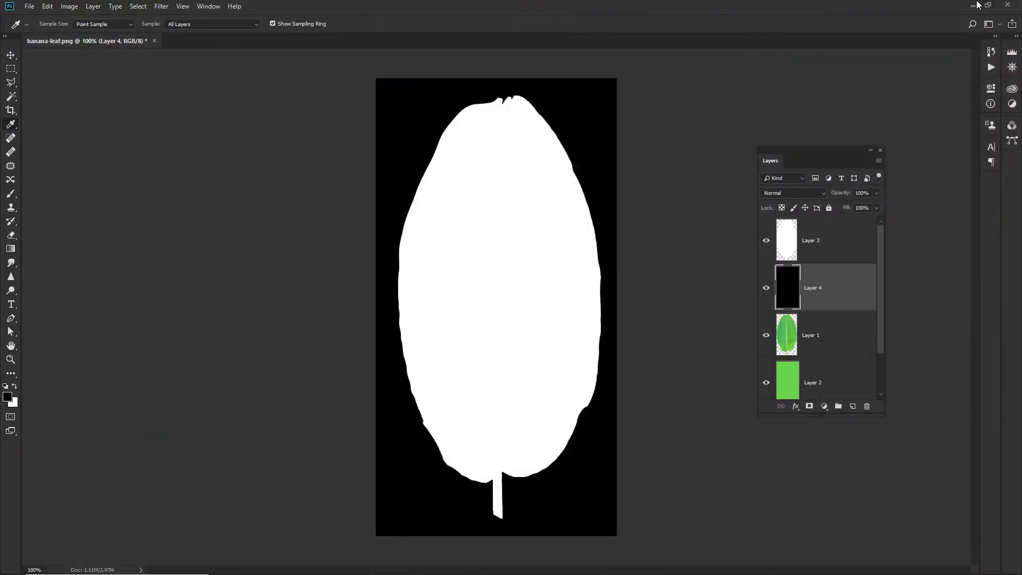
Minimize Photoshop, restore 3ds Max, and draw a plane in the Top view
click(974, 5)
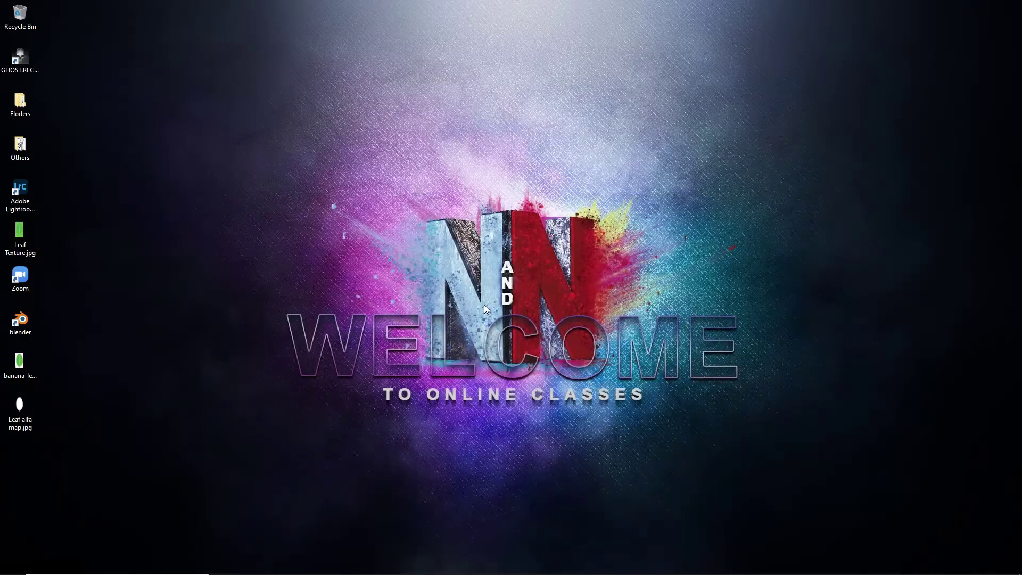
mouse_move(523, 571)
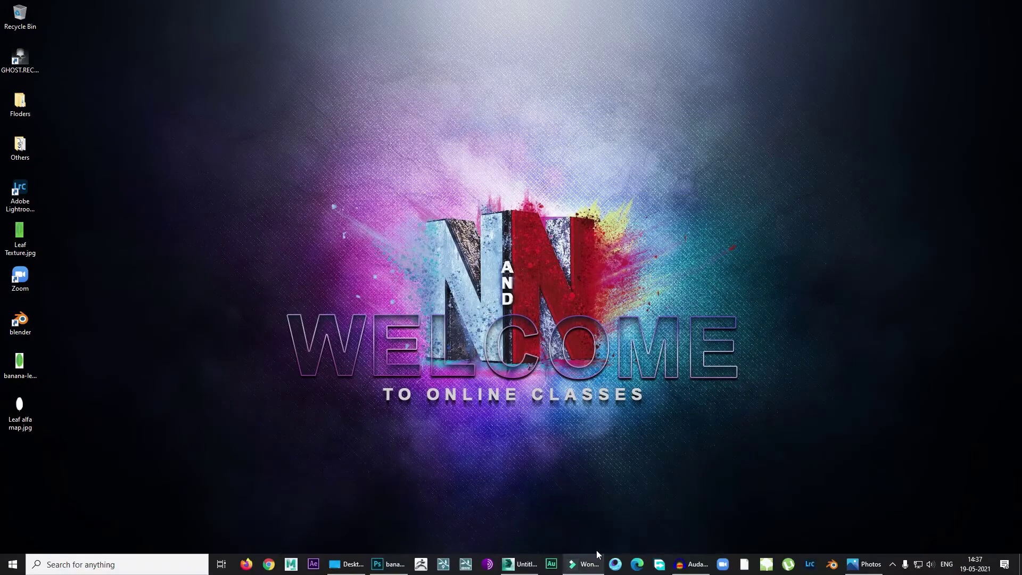
click(523, 570)
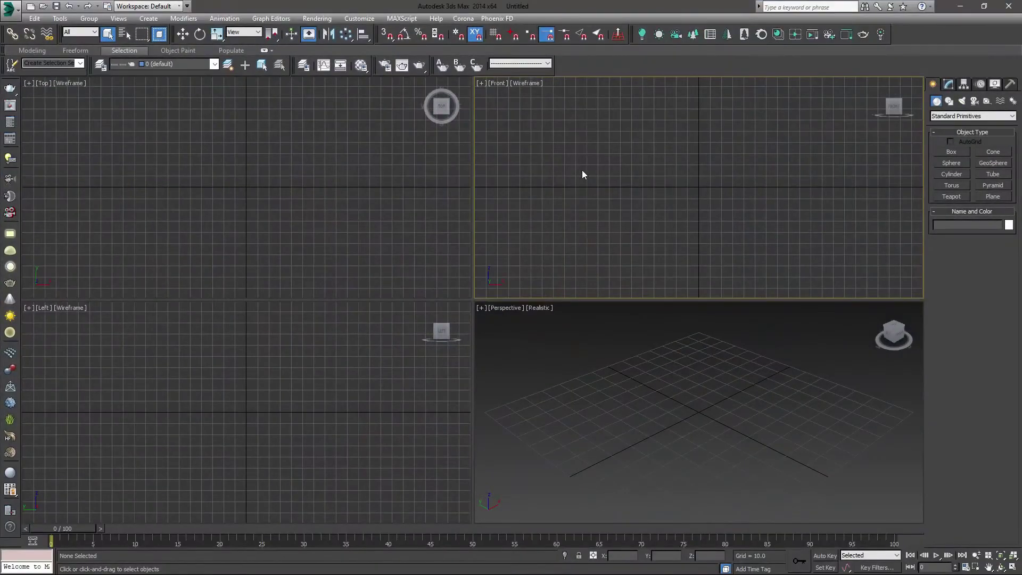
click(993, 196)
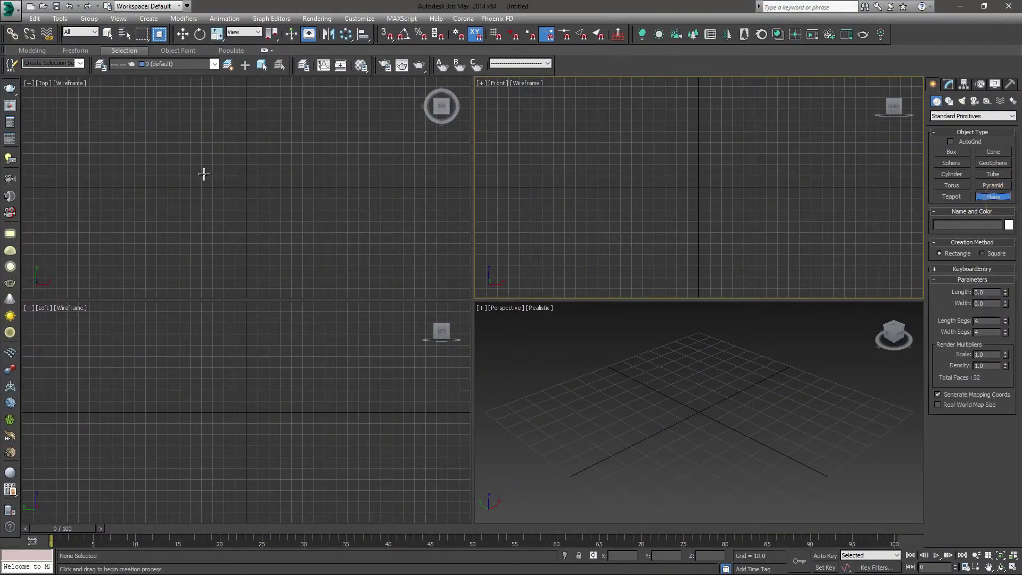
drag(214, 124, 293, 262)
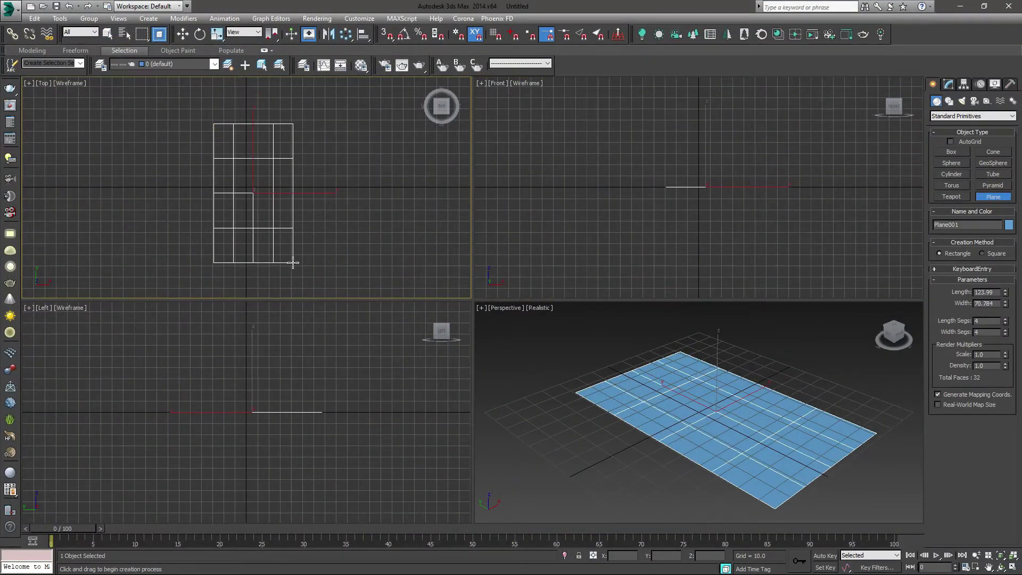
Maximize the Perspective view and raise the plane's Length Segs to 6
middle_click(745, 421)
key(alt+w)
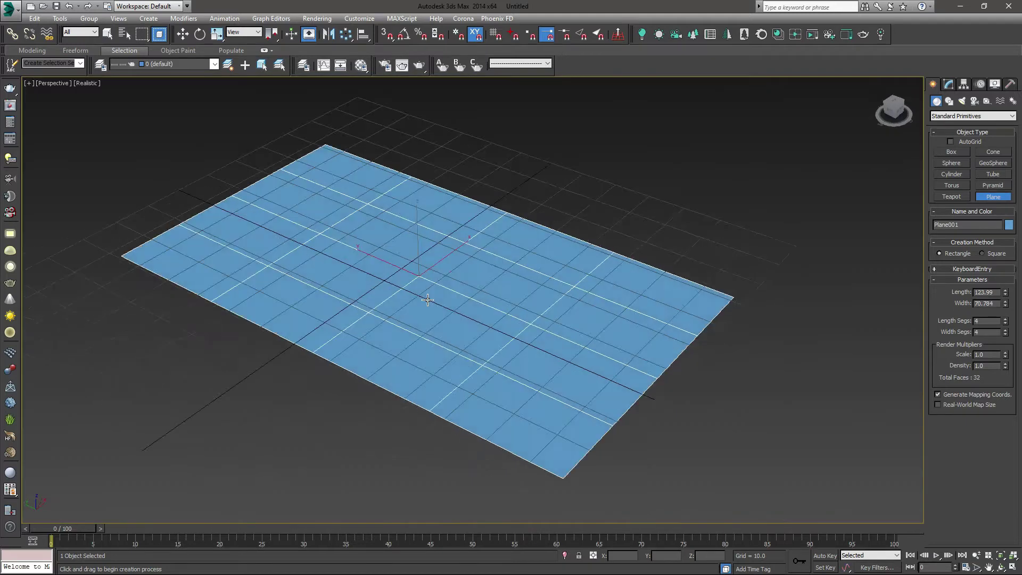
alt+middle_drag(427, 296, 390, 278)
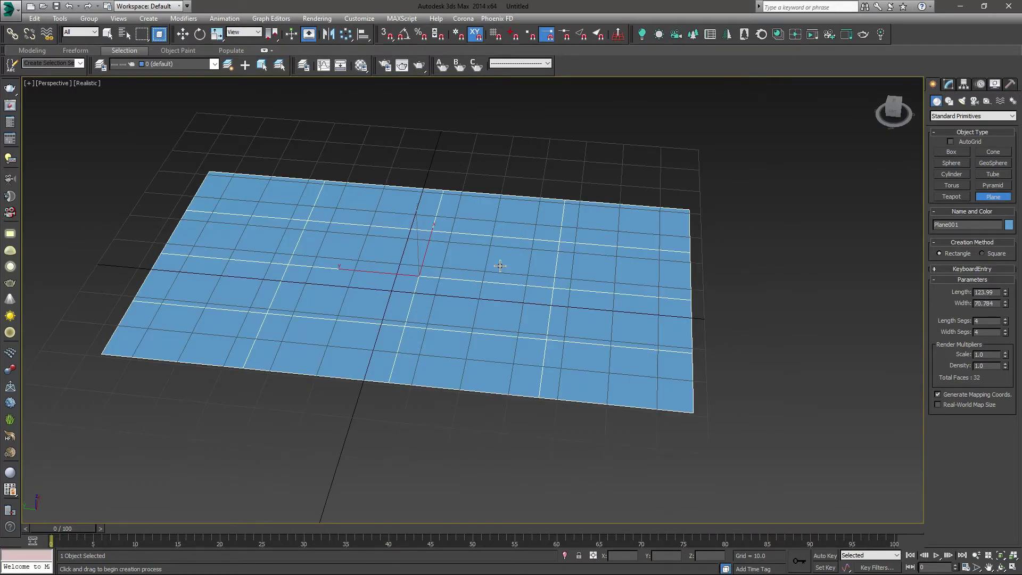
click(1006, 322)
click(1005, 322)
alt+middle_drag(357, 269, 422, 274)
Scale the plane down uniformly and lift it slightly above the ground grid
key(r)
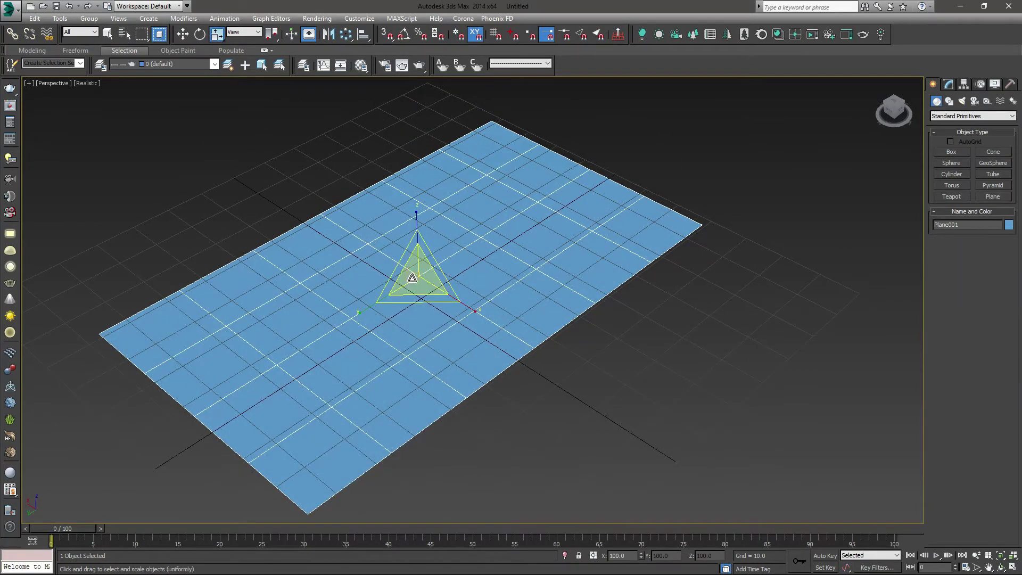
drag(413, 278, 343, 382)
key(w)
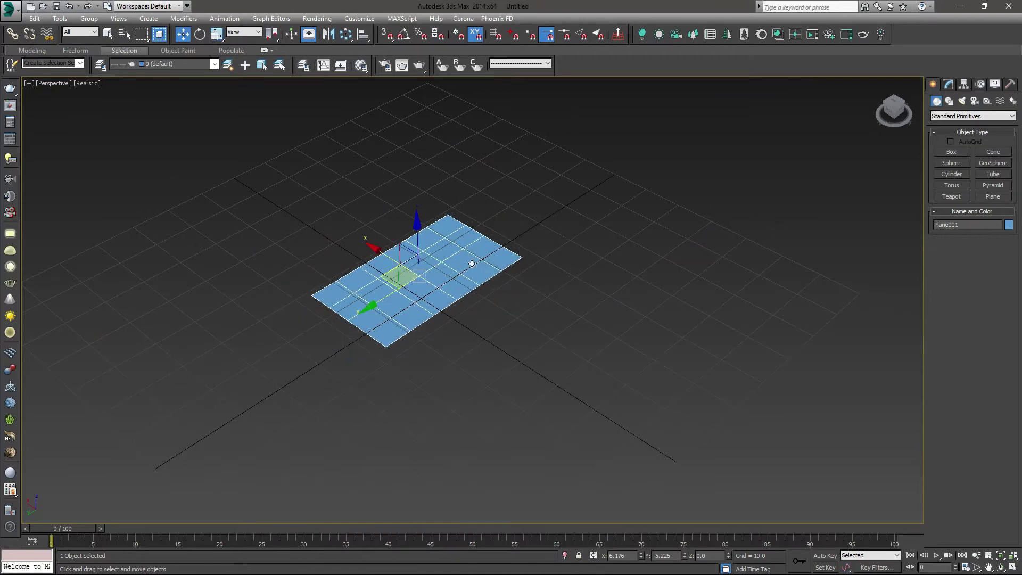
drag(416, 242, 414, 222)
alt+middle_drag(413, 221, 429, 265)
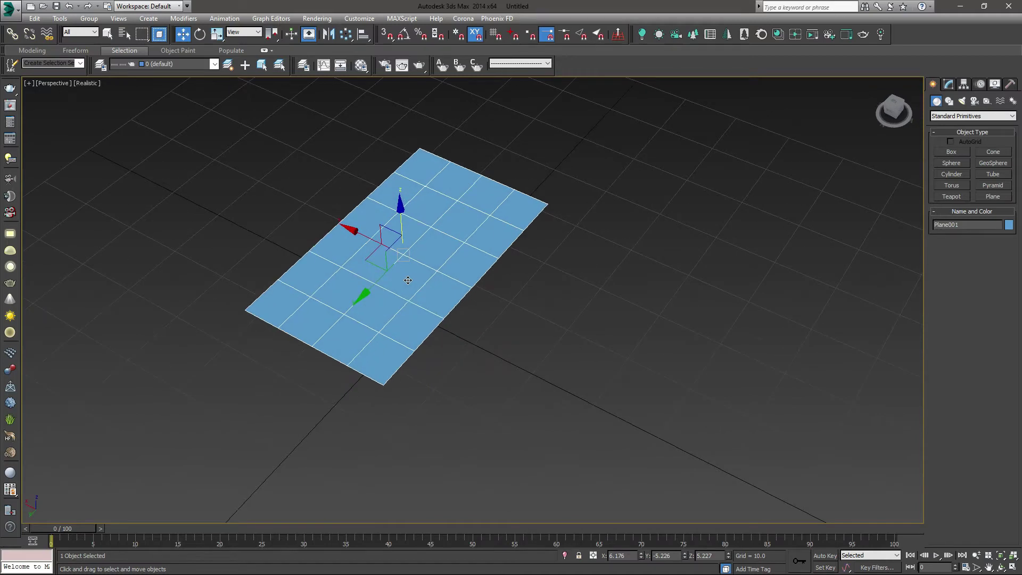
key(m)
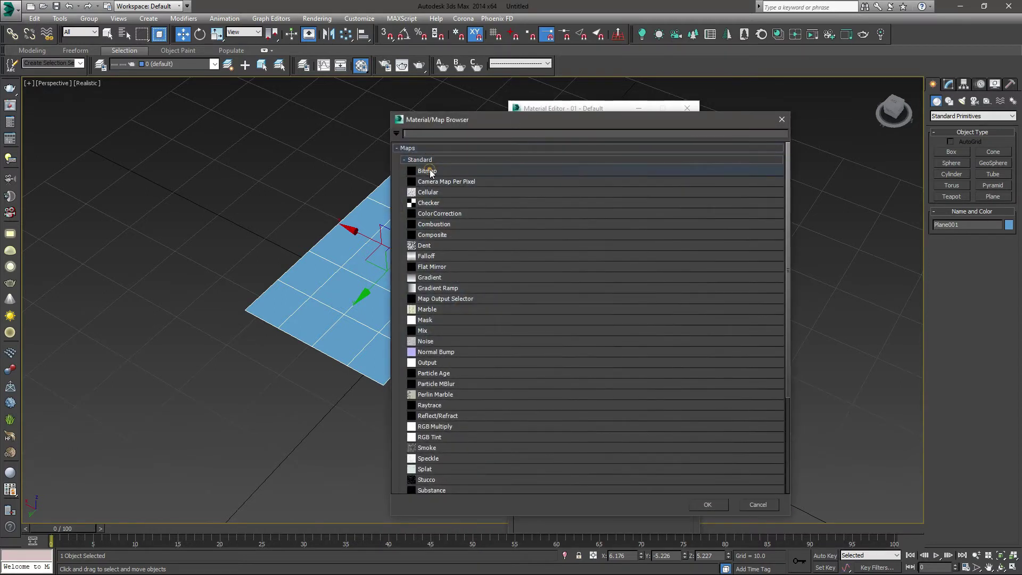
Load Leaf Texture.jpg from the Desktop as a Bitmap diffuse map for 01 - Default
double_click(430, 171)
click(36, 98)
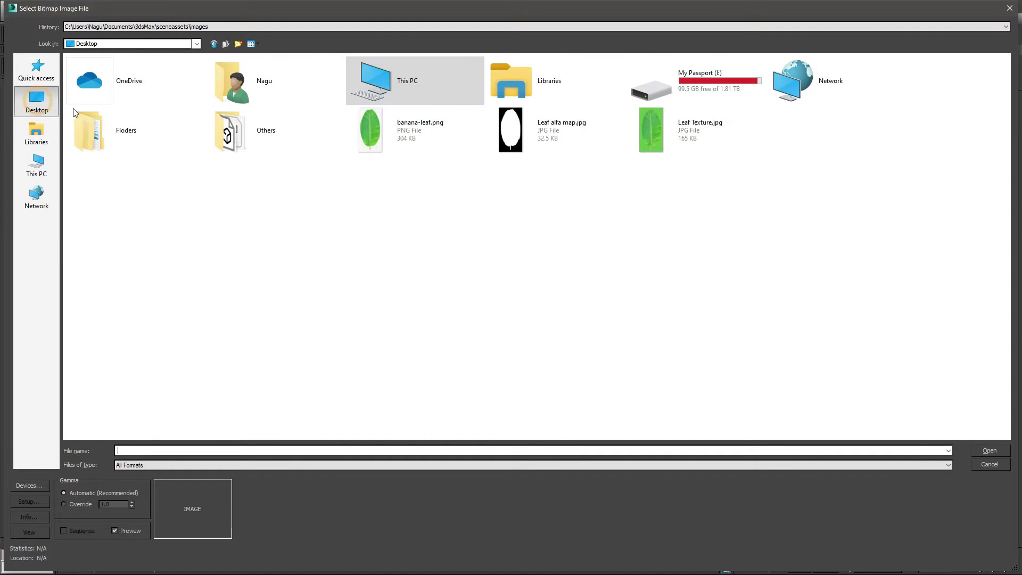
click(674, 138)
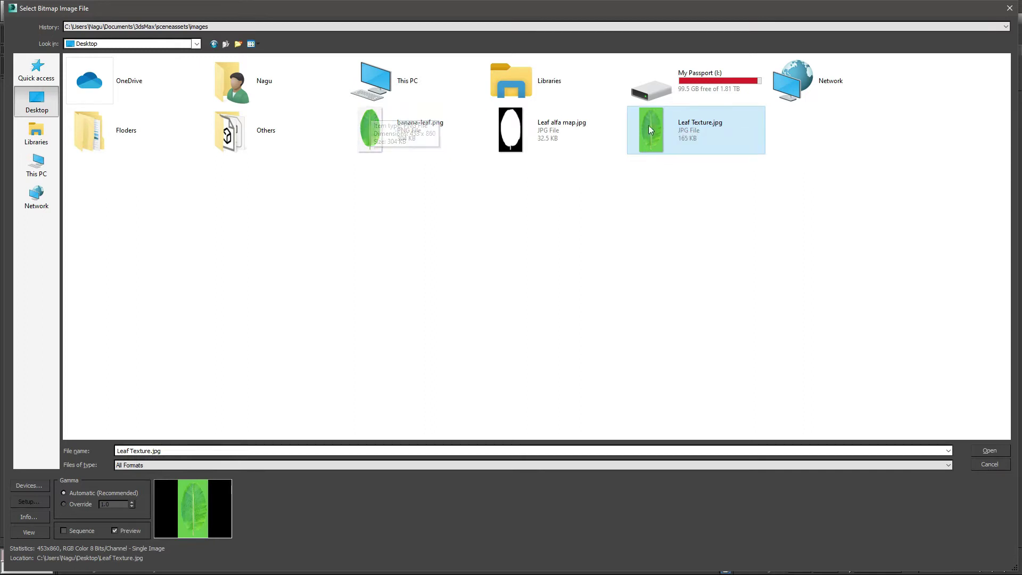
click(983, 449)
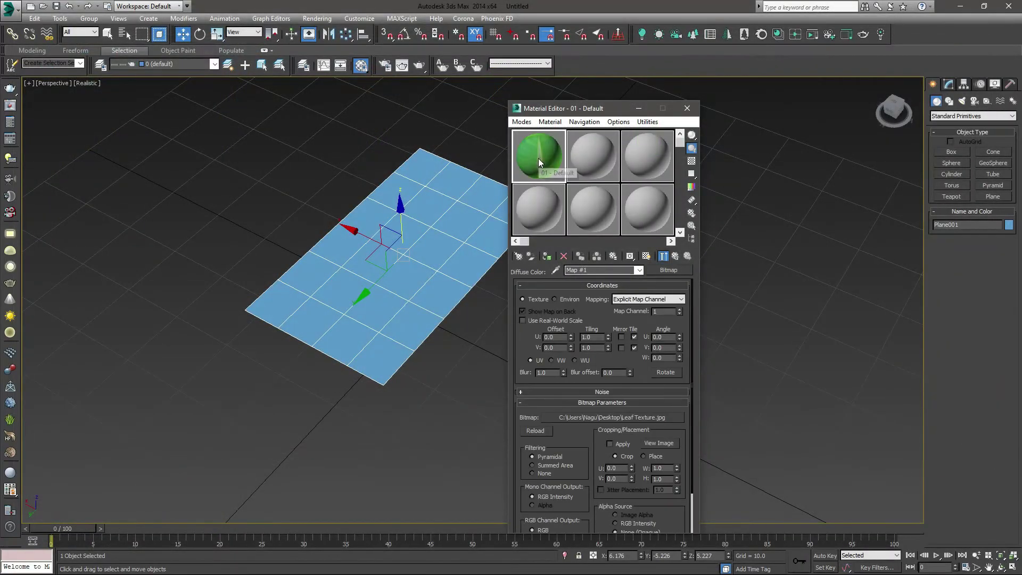
Load Leaf alfa map.jpg as a Bitmap in the material's Opacity map slot
click(675, 256)
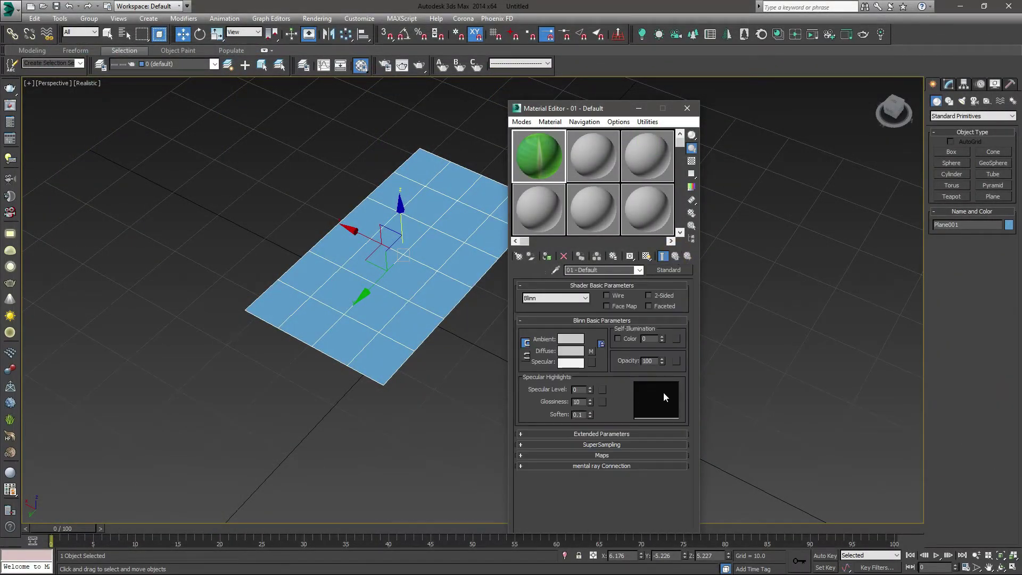
click(677, 361)
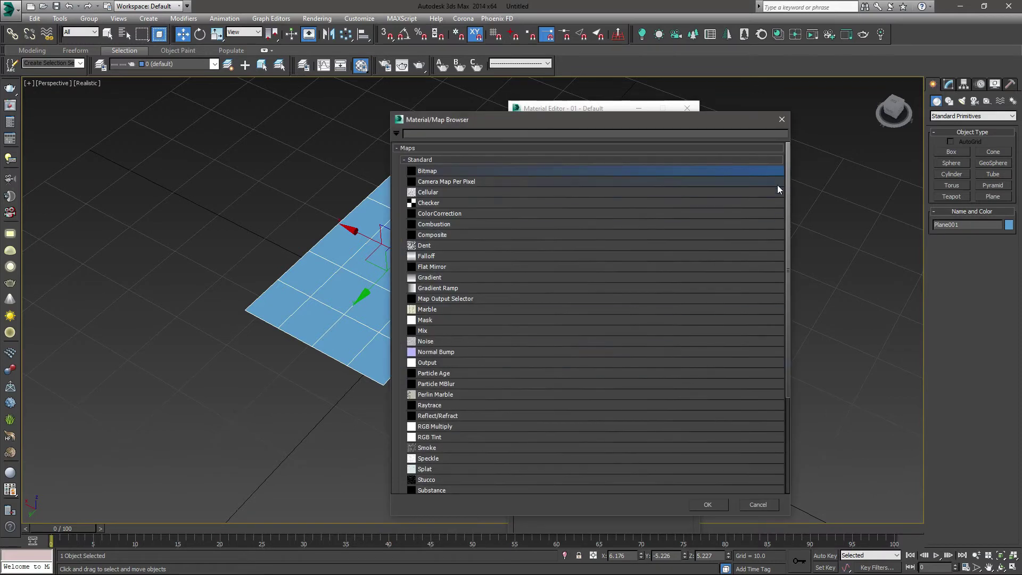
click(782, 121)
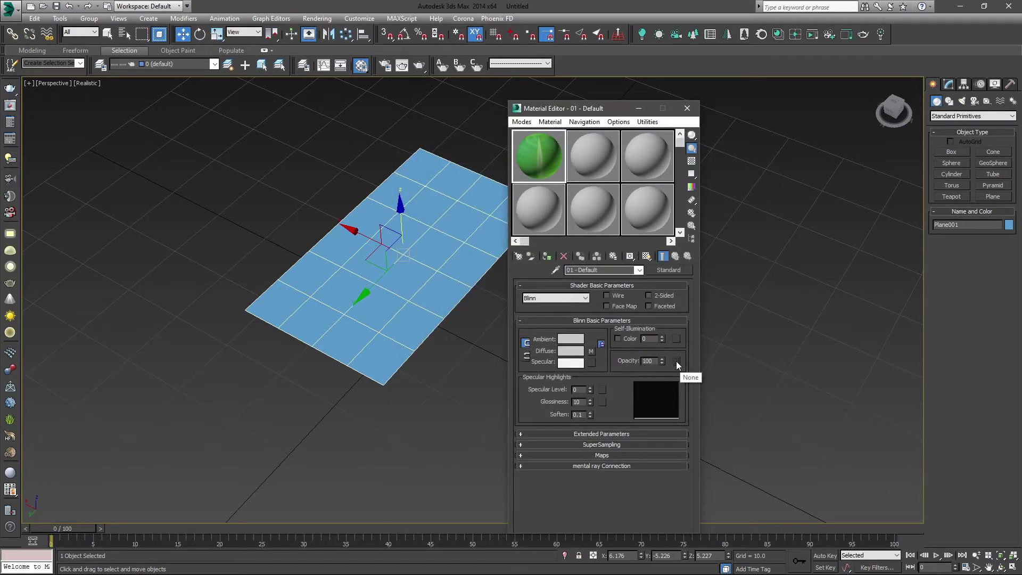
click(676, 361)
double_click(419, 171)
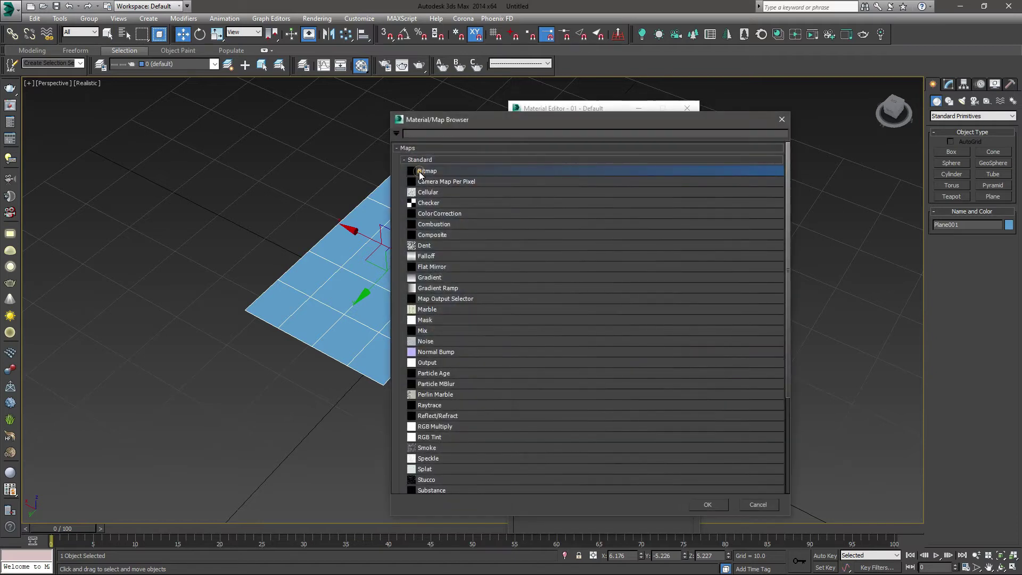
click(466, 135)
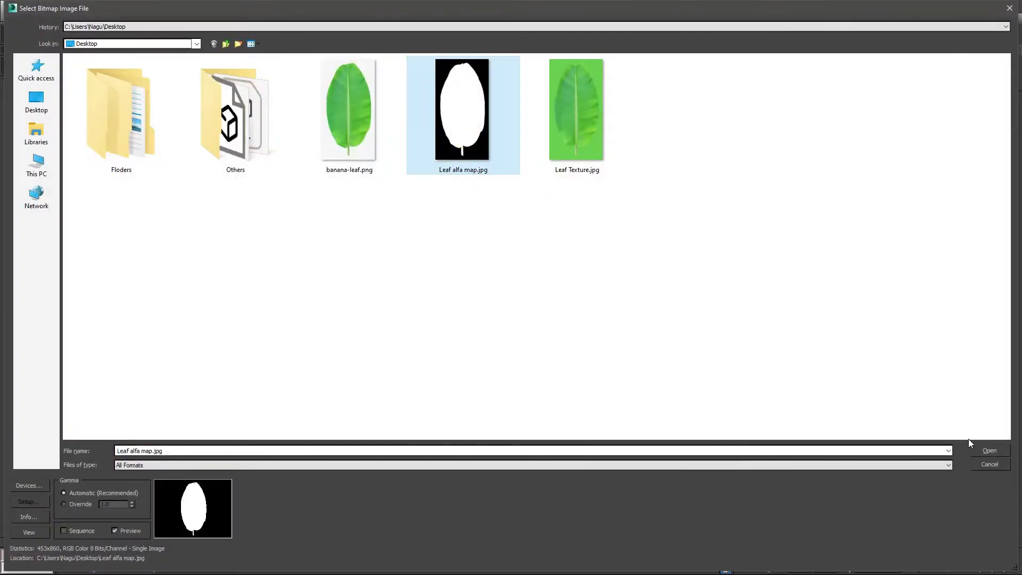
click(989, 451)
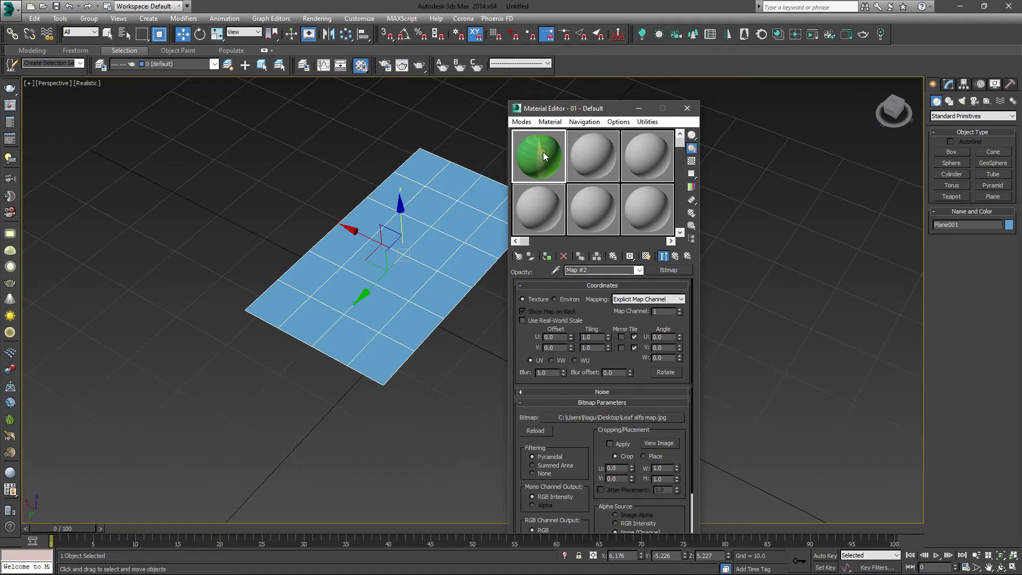
Preview the opacity map enlarged, then close it and return to the material's top level
double_click(544, 152)
click(687, 108)
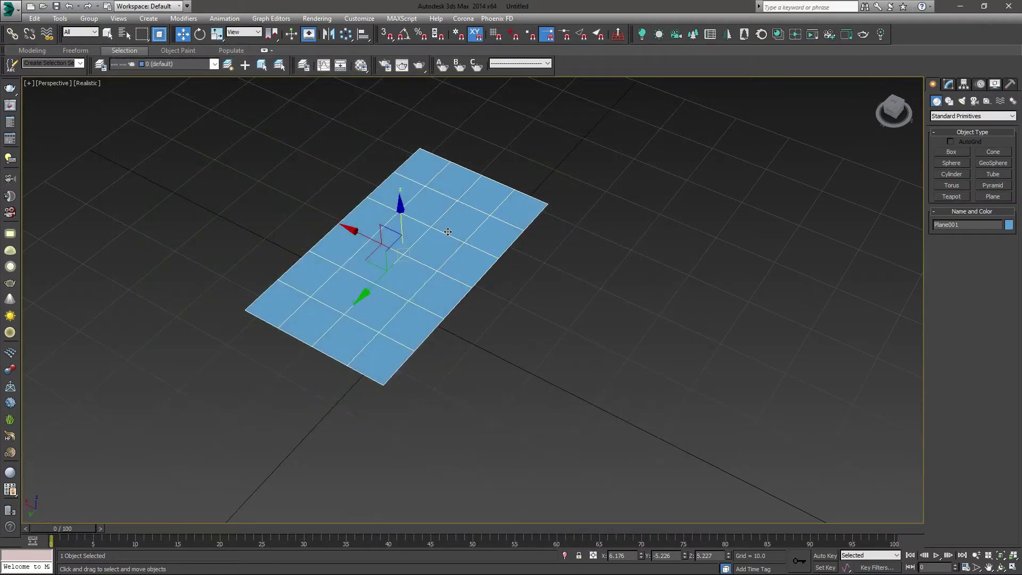
key(m)
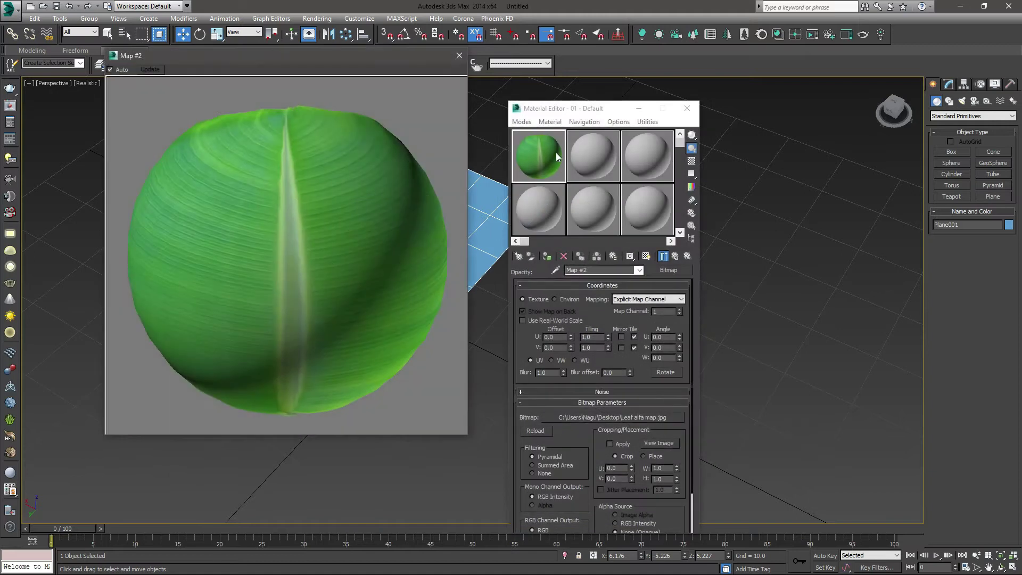
click(460, 56)
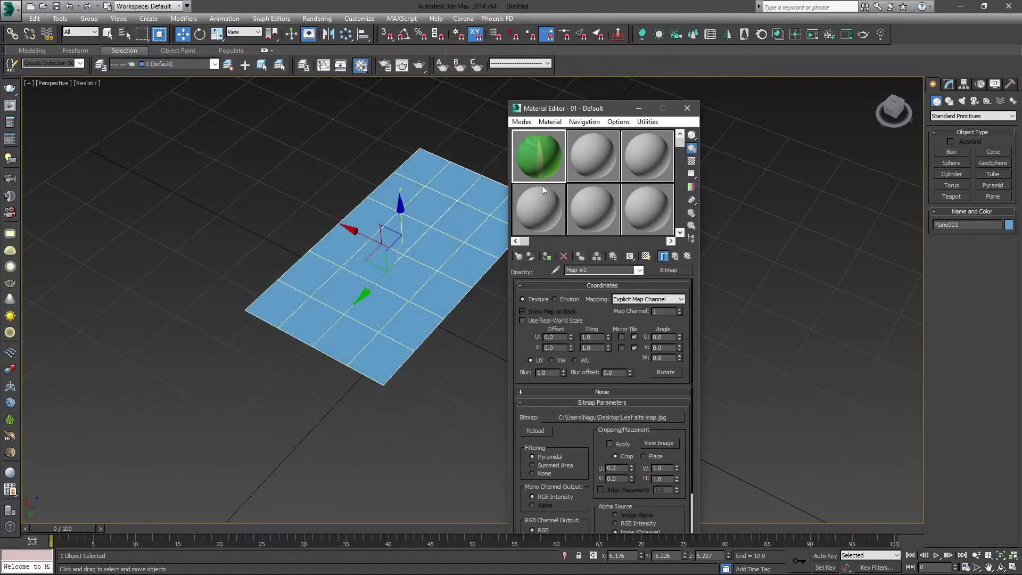
click(686, 256)
Apply the leaf material to the plane and show its texture in the viewport
click(546, 256)
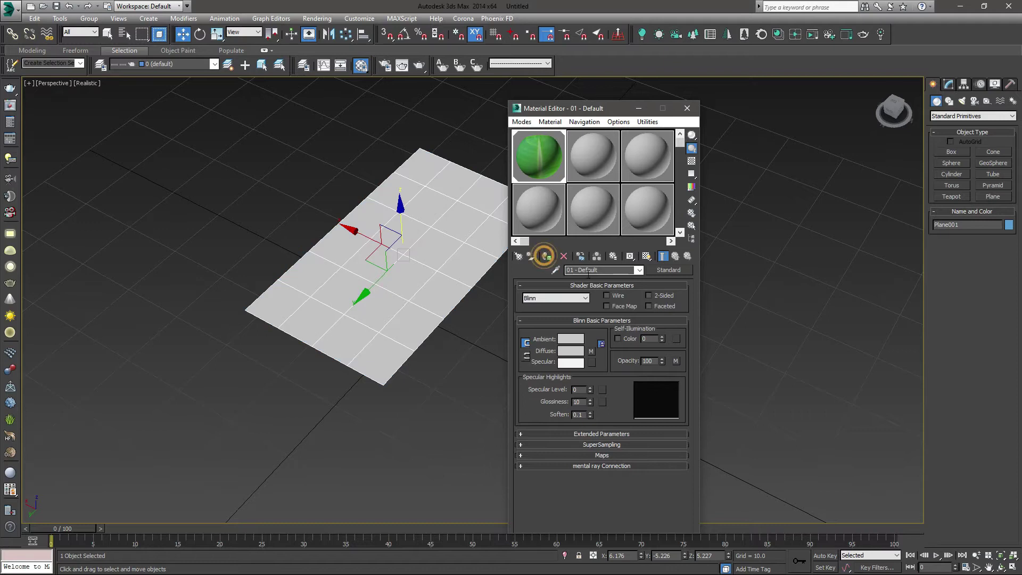
click(646, 256)
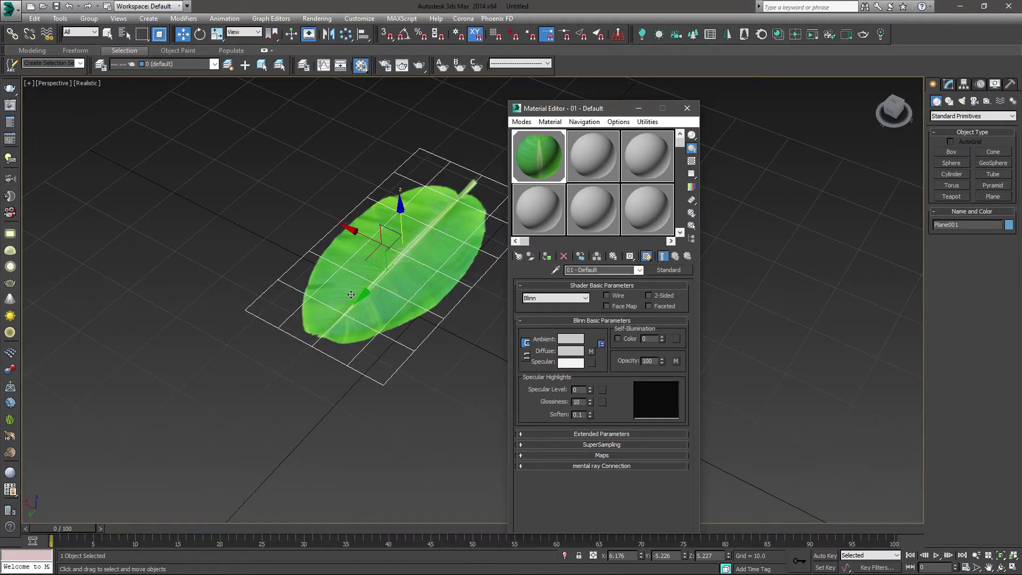
click(639, 108)
click(641, 156)
alt+middle_drag(574, 271, 436, 287)
click(435, 287)
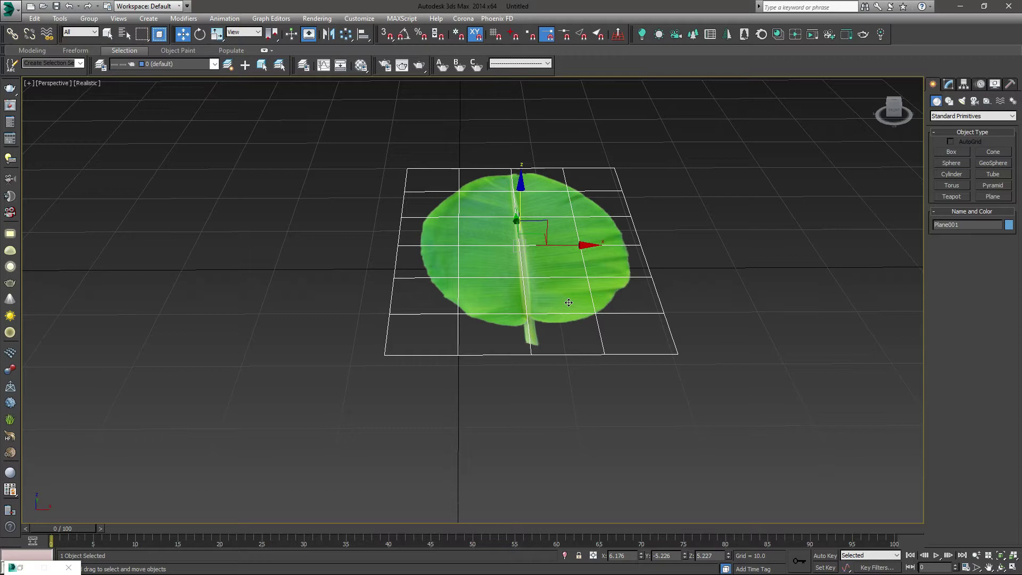
alt+middle_drag(504, 250, 507, 286)
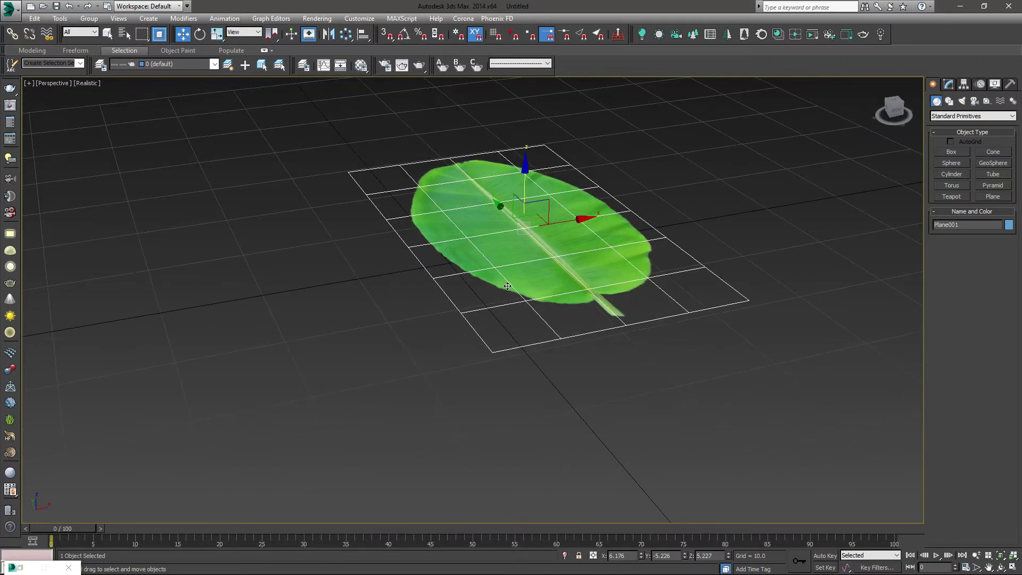
Remove the existing opacity map from the leaf material
key(m)
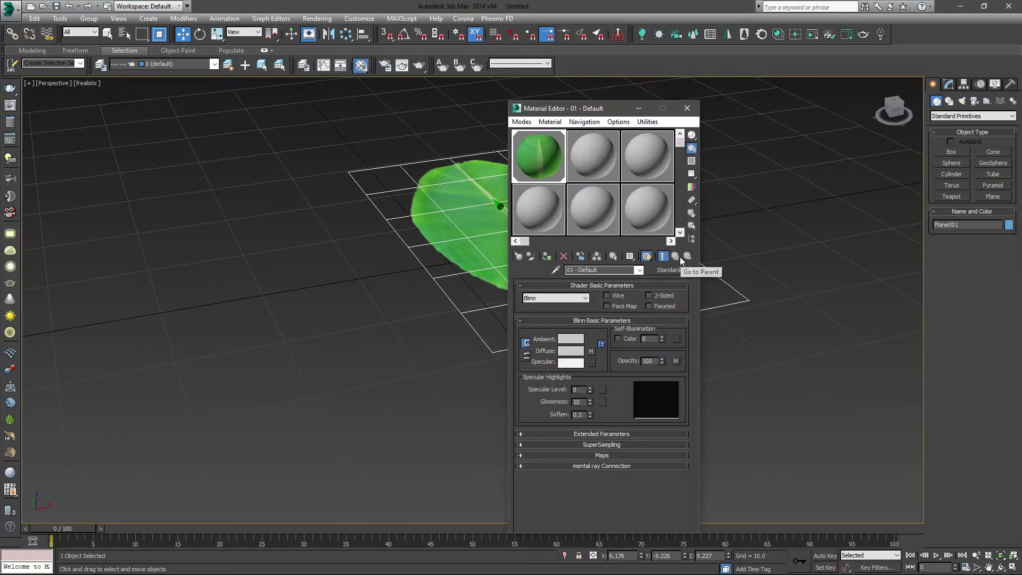
right_click(675, 360)
click(715, 394)
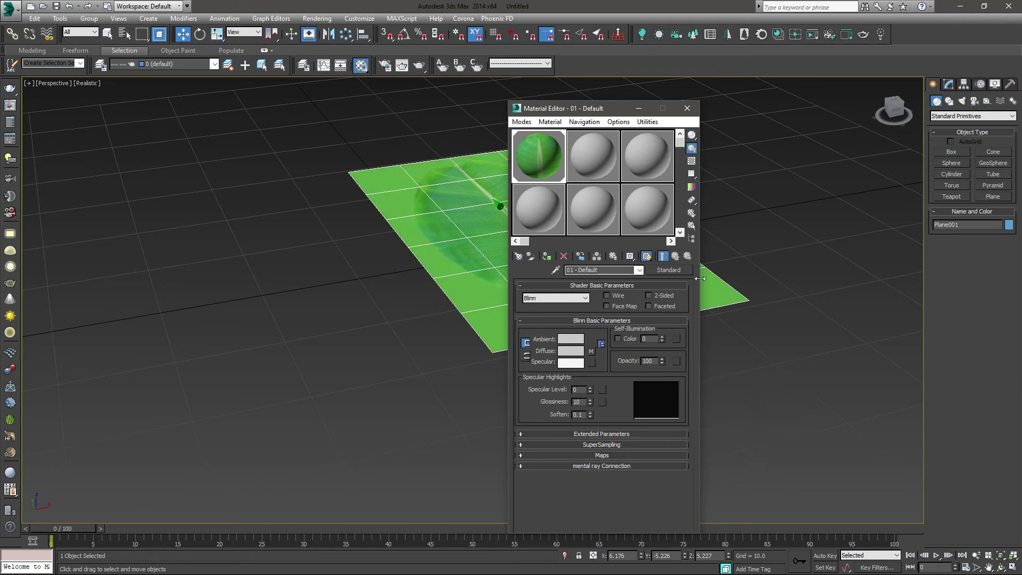
drag(589, 108, 773, 130)
click(648, 138)
alt+middle_drag(537, 188, 491, 221)
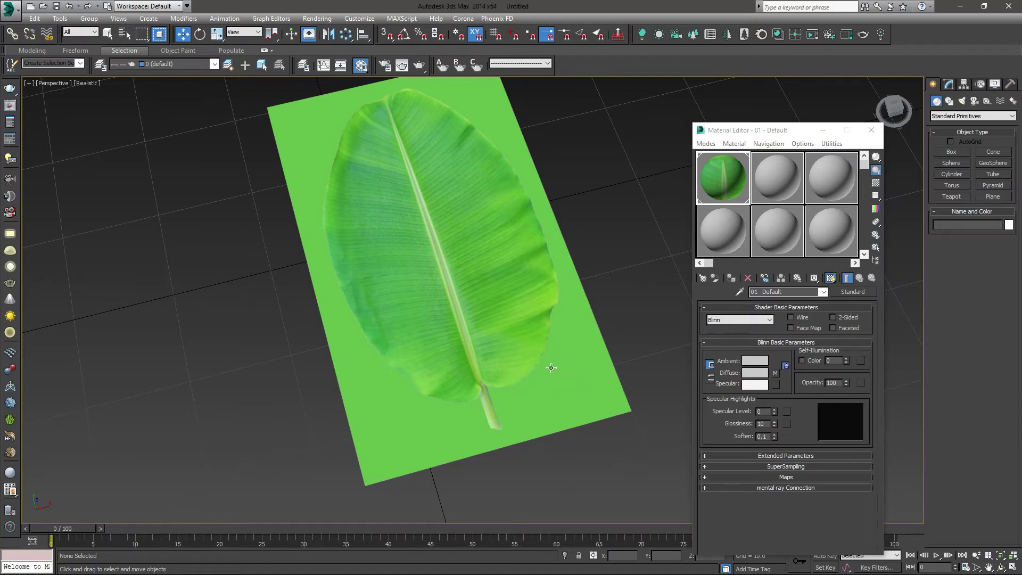
Load Leaf alfa map.jpg as the opacity bitmap to cut out the leaf, then close the Material Editor
click(862, 383)
double_click(434, 173)
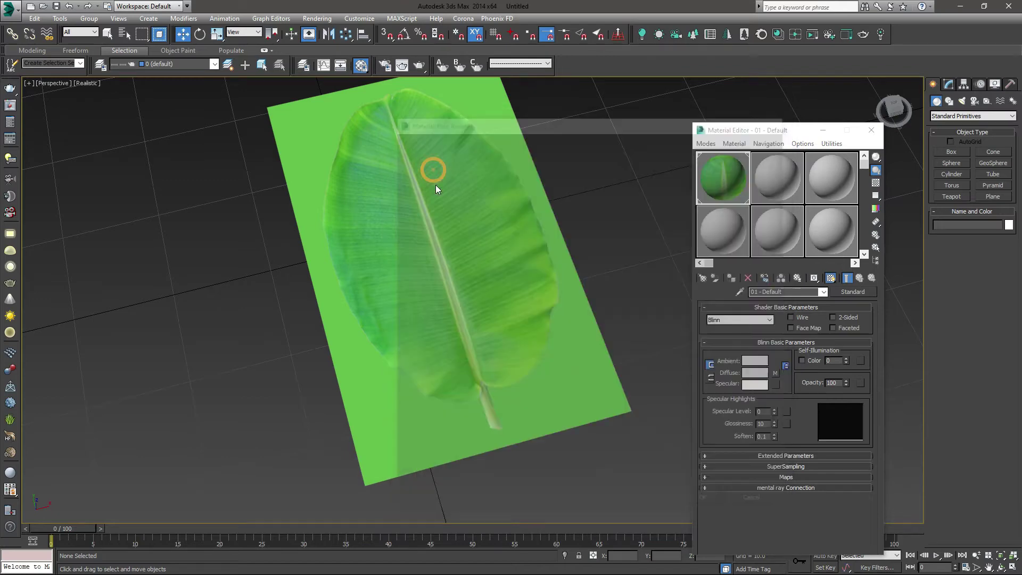
click(463, 128)
click(991, 451)
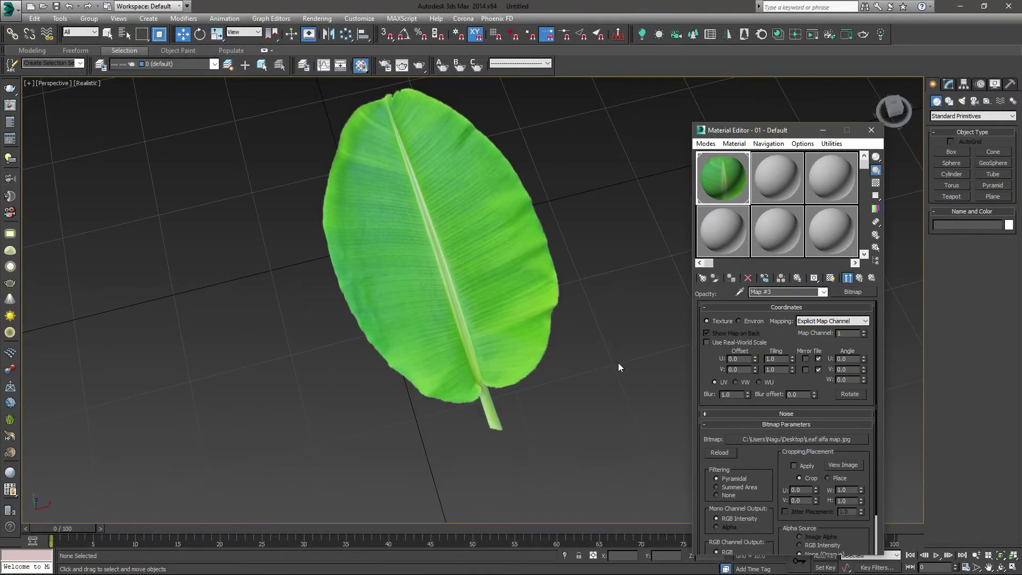
click(859, 278)
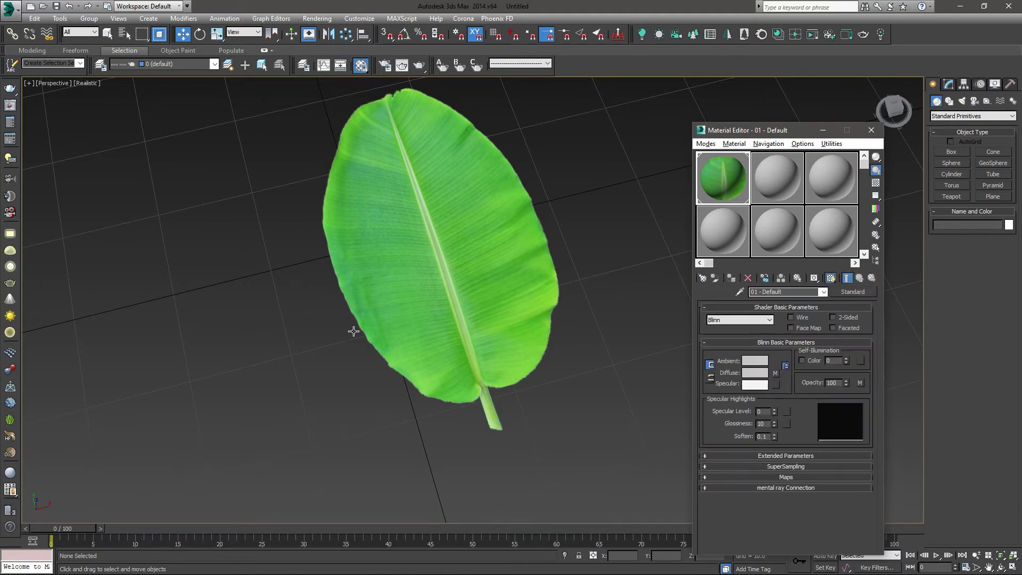
alt+middle_drag(354, 331, 276, 313)
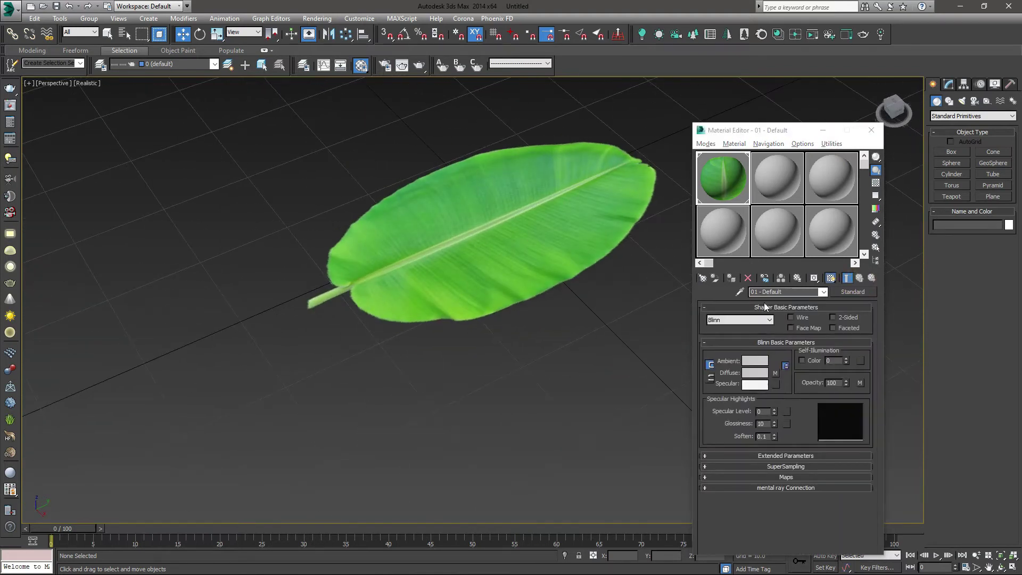
click(871, 130)
click(948, 84)
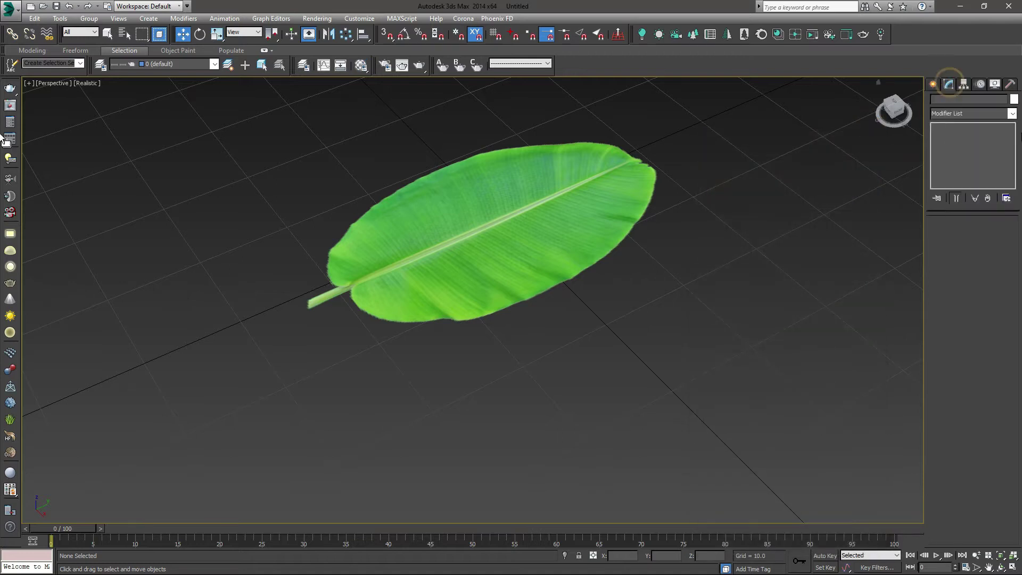
Add a Bend modifier to the leaf plane and set its bend axis to X
click(591, 216)
click(1012, 114)
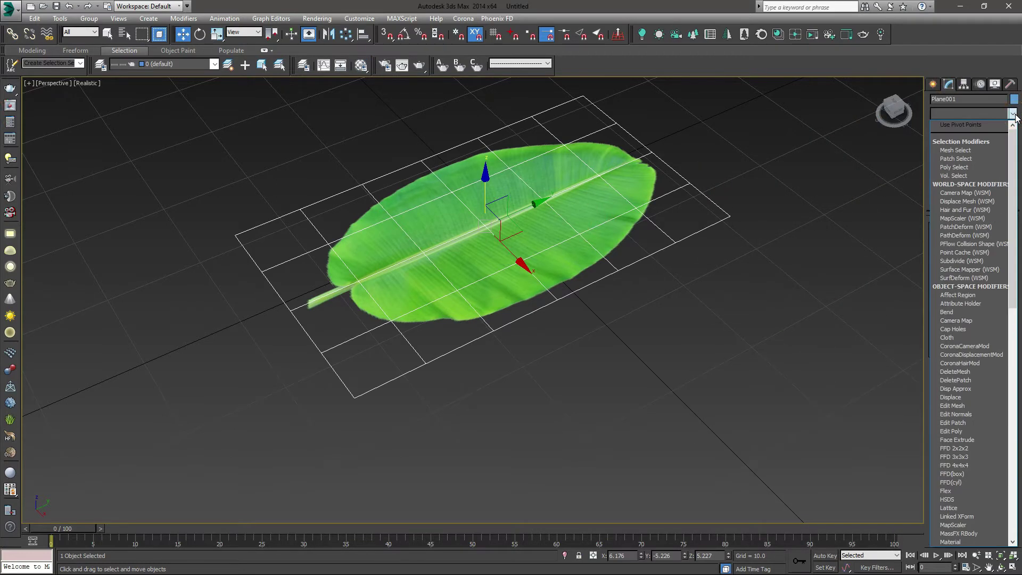
key(b)
click(961, 124)
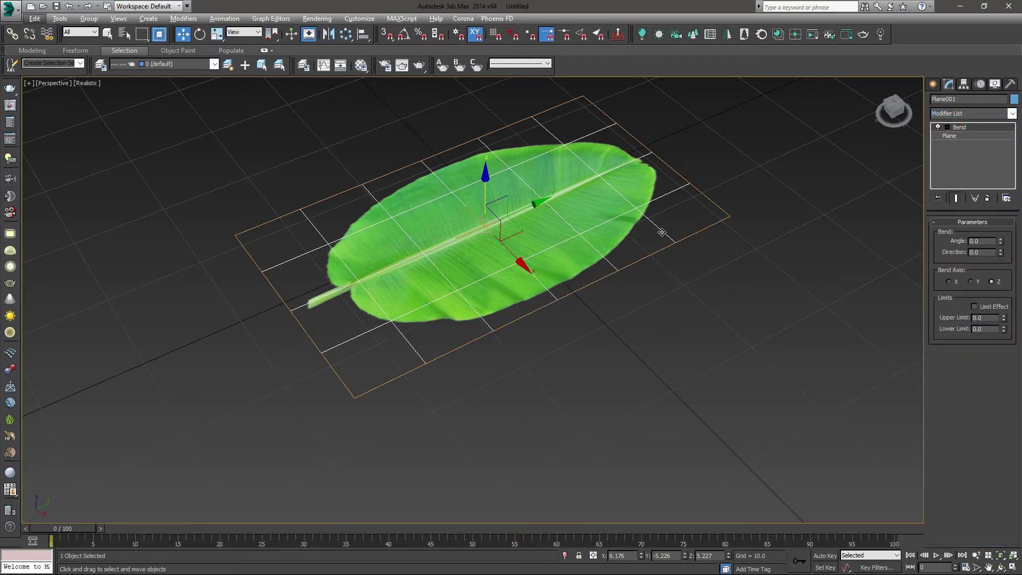
alt+middle_drag(661, 230, 509, 305)
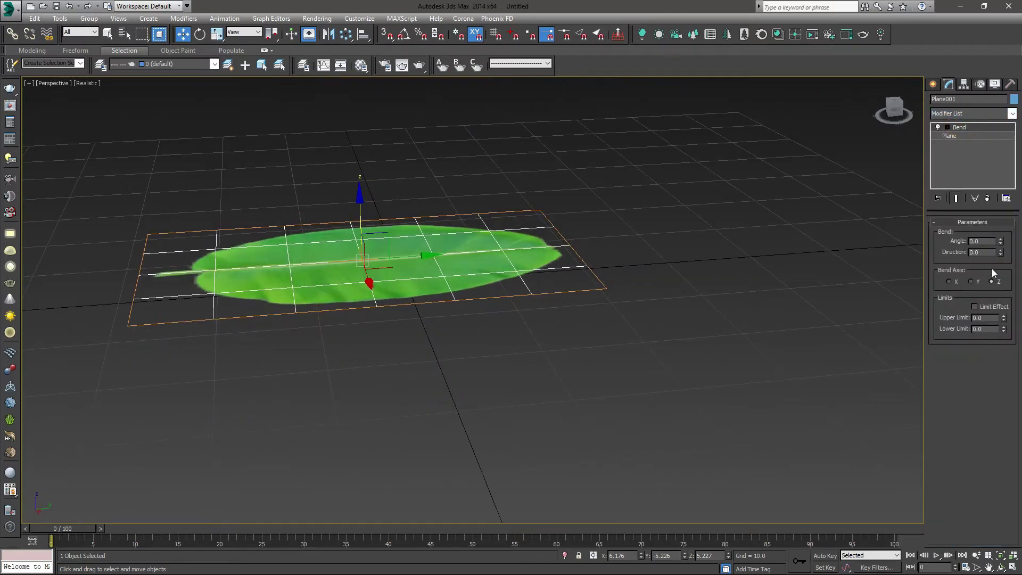
drag(1000, 243, 1005, 238)
click(971, 282)
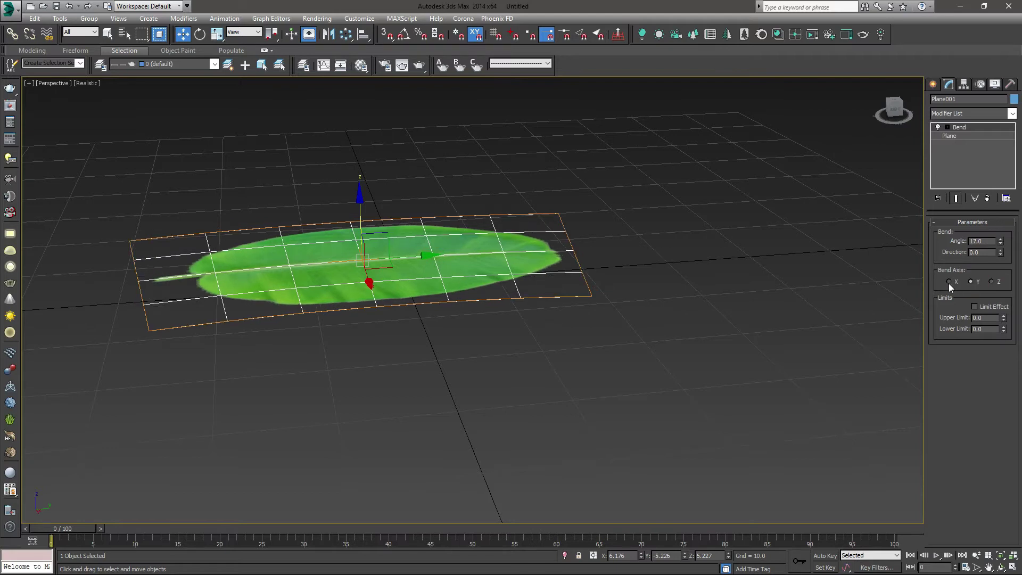
click(948, 282)
alt+middle_drag(330, 291, 355, 284)
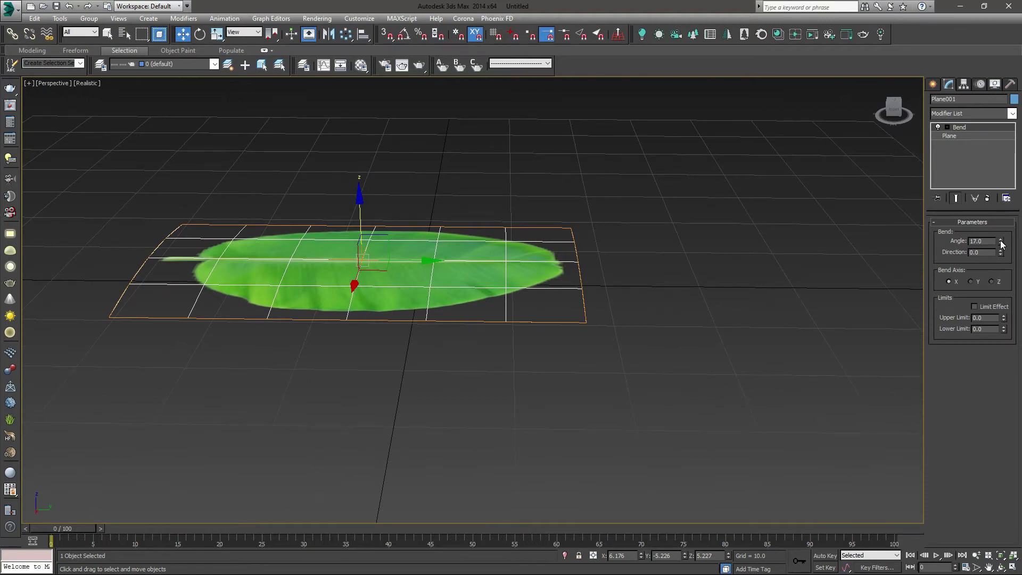
Raise the Bend angle past 101.5 and settle it at 136.5
drag(1002, 244, 973, 164)
click(723, 298)
alt+middle_drag(723, 298, 703, 319)
click(483, 278)
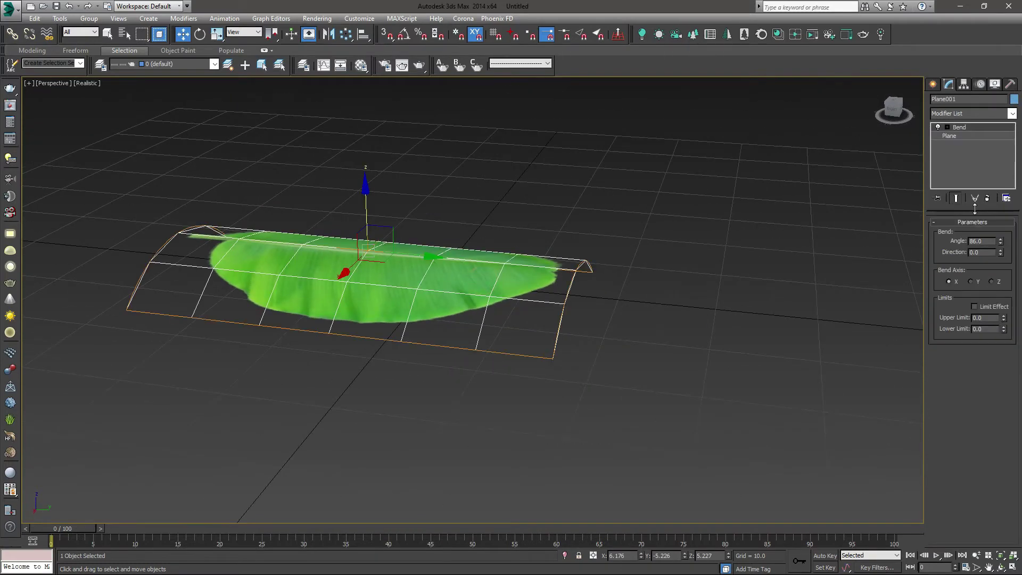
drag(1000, 240, 993, 186)
alt+middle_drag(495, 319, 527, 319)
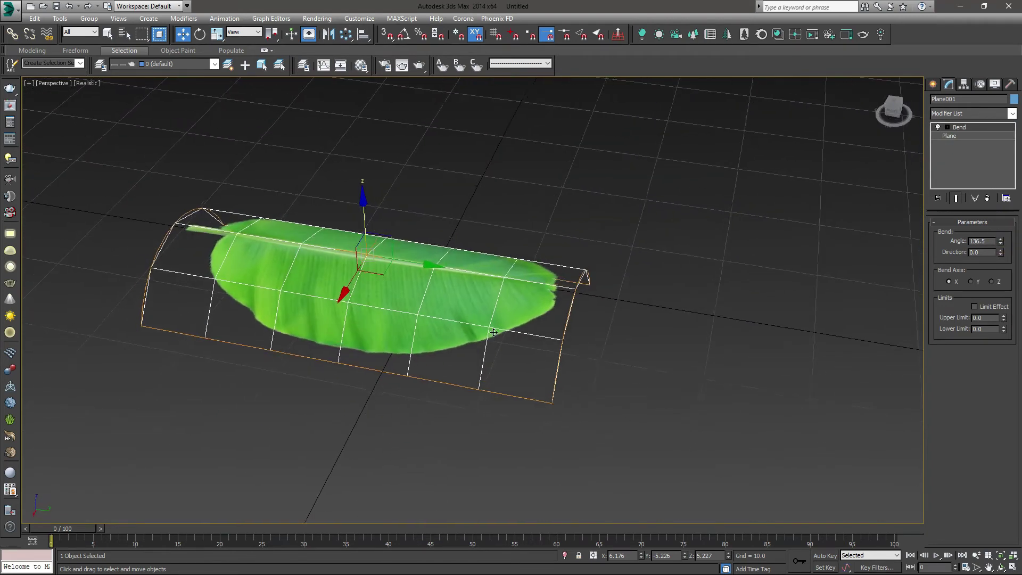
Try 2 width segments on the leaf plane, then set 6 and orbit to check the curve
click(950, 135)
click(1007, 277)
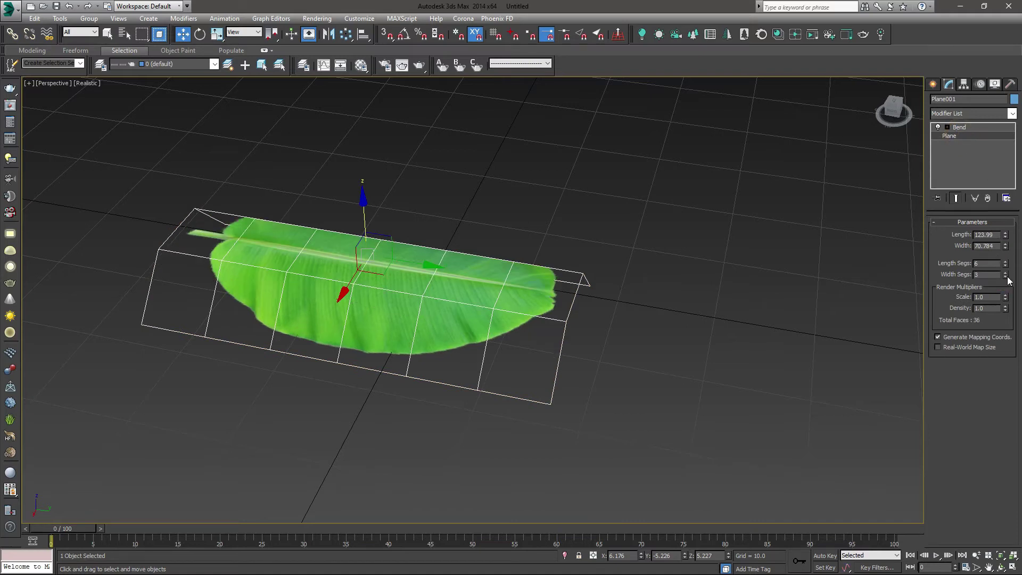
click(1007, 277)
alt+middle_drag(638, 319, 400, 293)
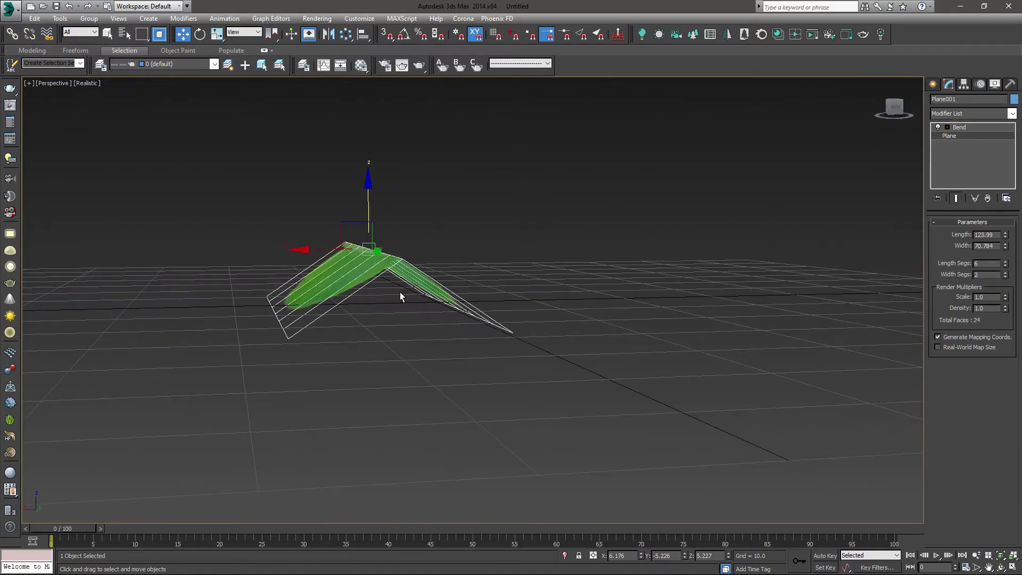
click(1006, 272)
click(1006, 272)
click(1007, 272)
click(1007, 272)
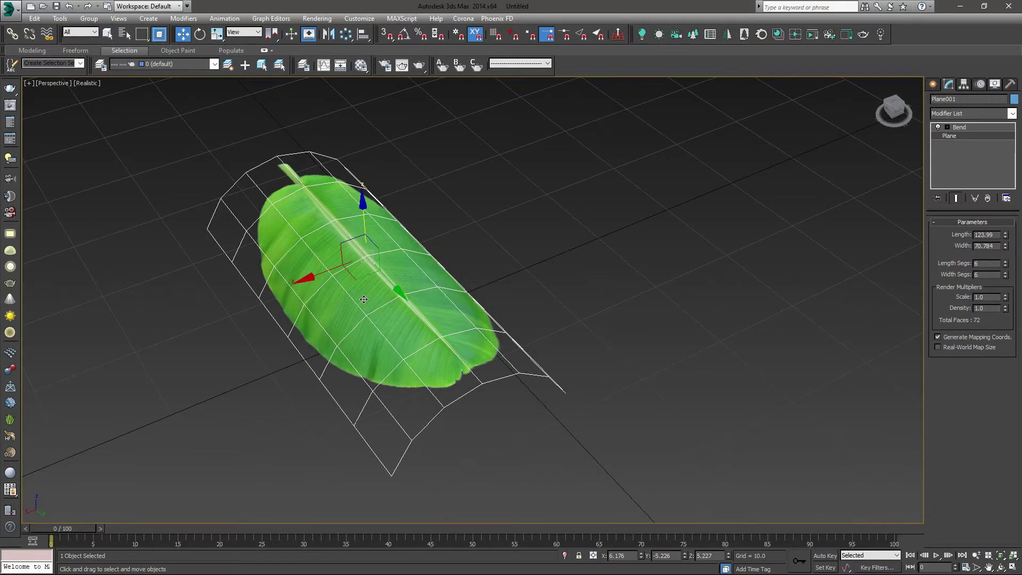
alt+middle_drag(364, 299, 512, 322)
alt+middle_drag(304, 306, 296, 279)
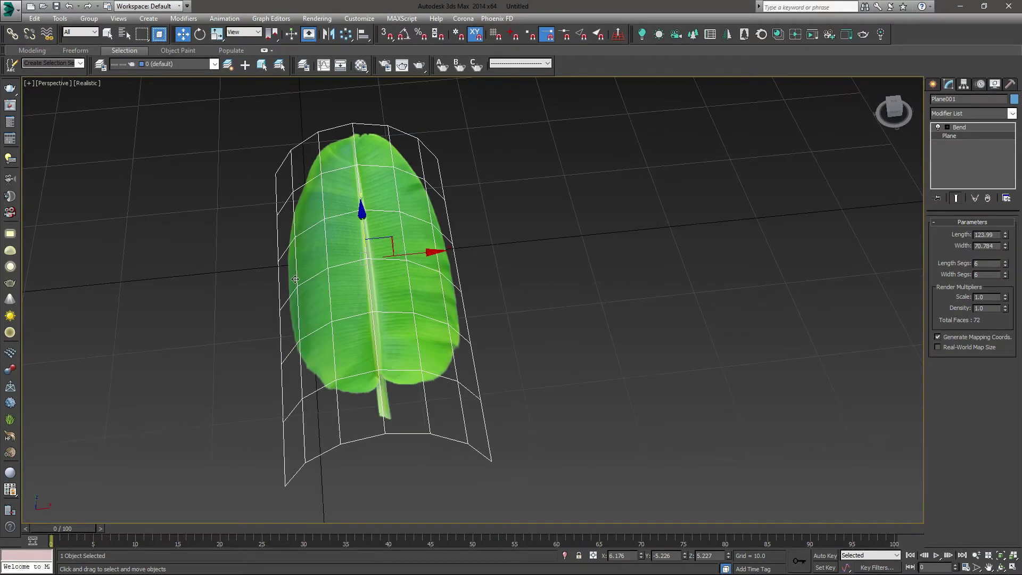
mouse_move(368, 290)
alt+middle_down()
mouse_move(398, 285)
mouse_move(321, 281)
mouse_move(367, 288)
alt+middle_up()
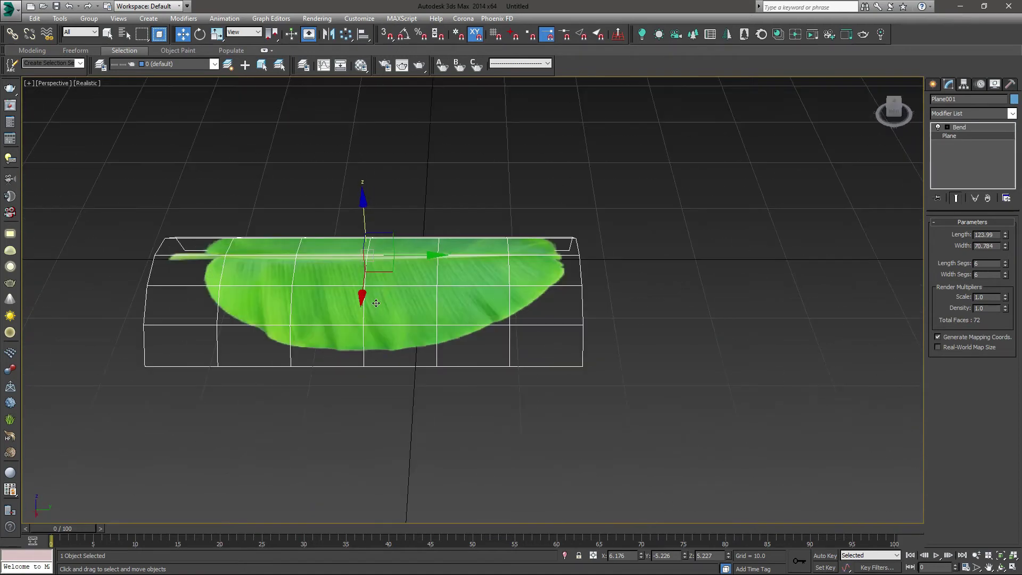
Add a second Bend modifier on top of the leaf's stack
click(976, 126)
click(1012, 113)
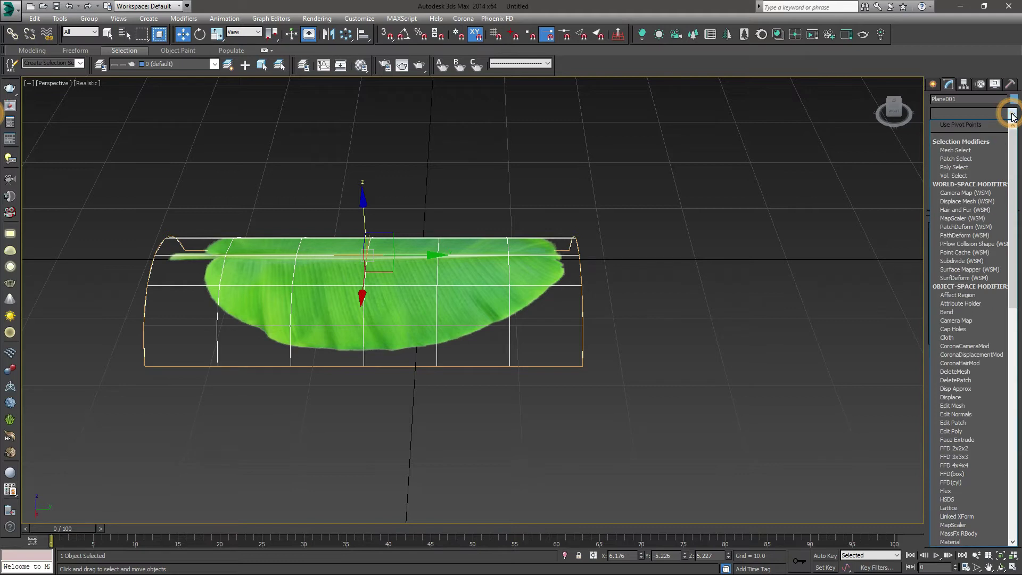
key(b)
click(953, 126)
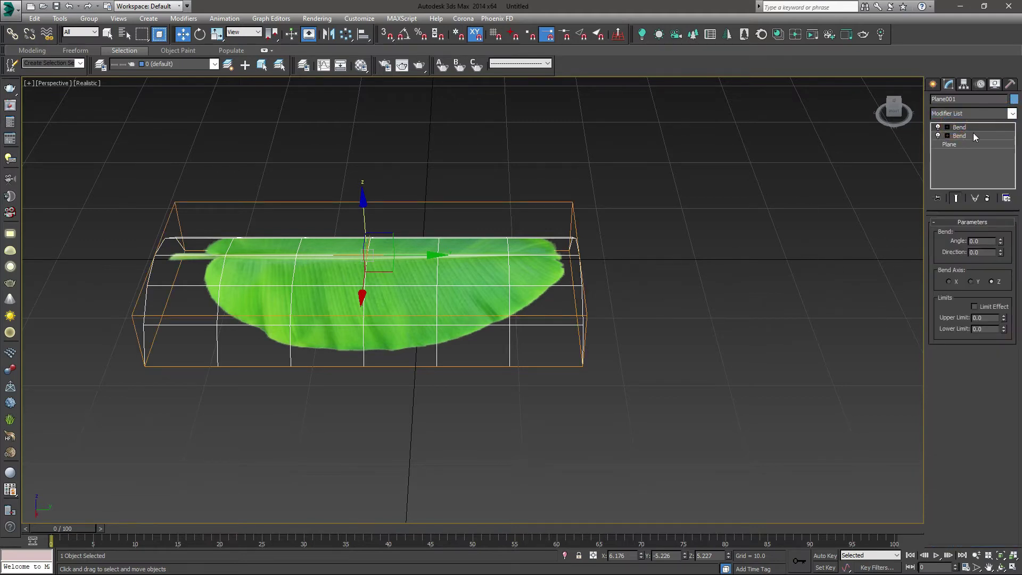
click(966, 136)
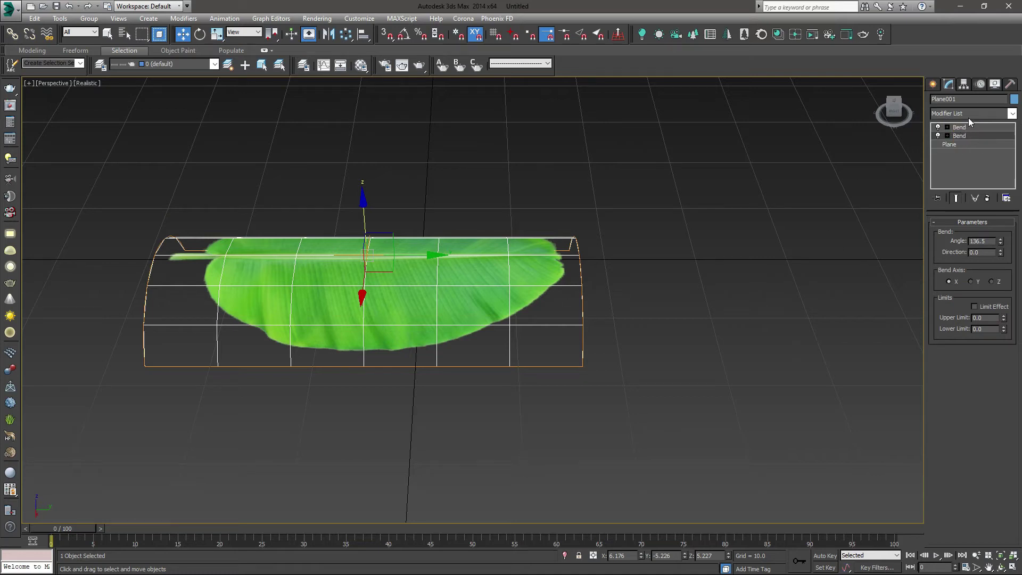
click(966, 127)
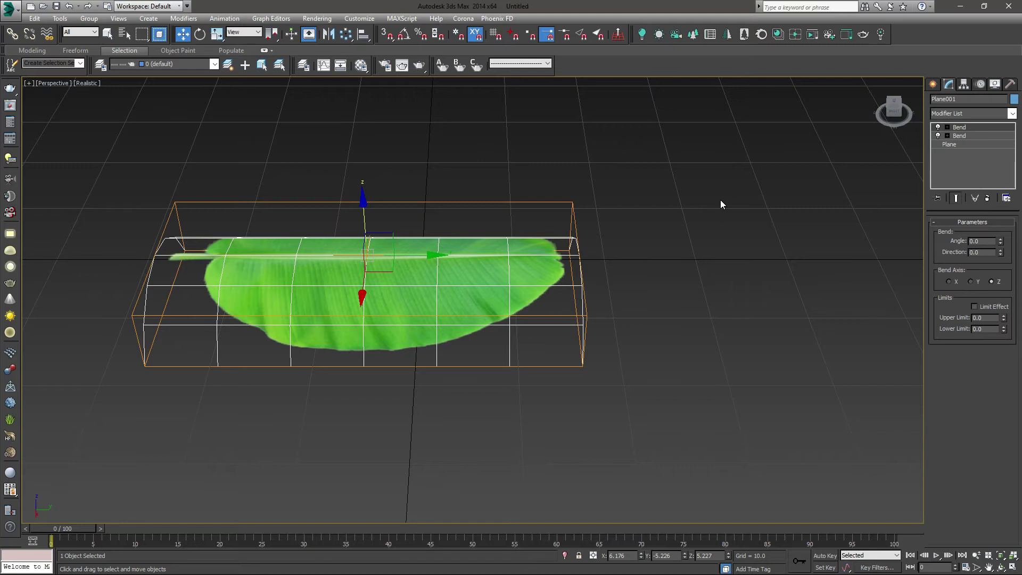
alt+middle_drag(673, 298, 431, 258)
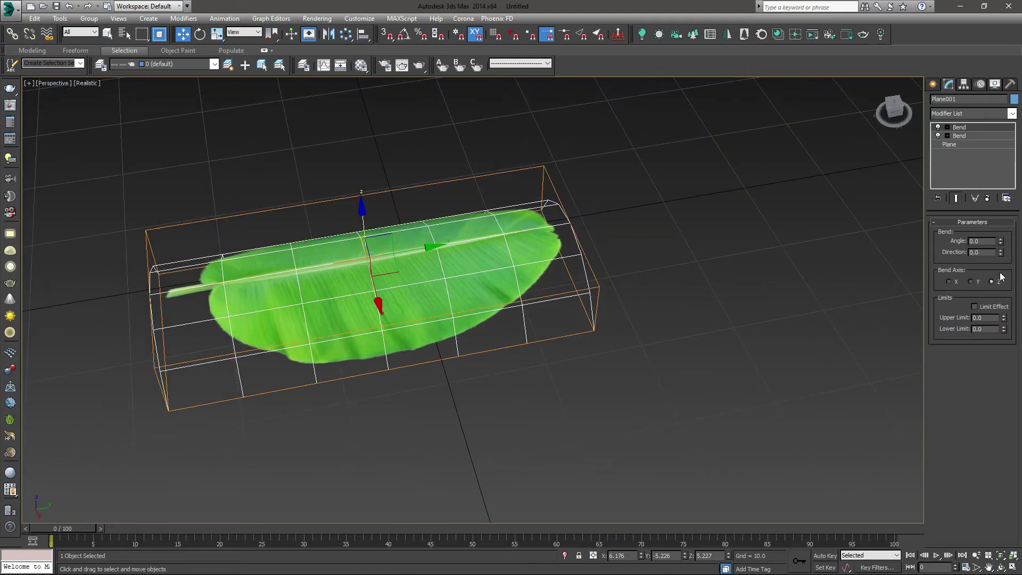
Set the second bend to the X axis, angle 58.5, and direction 180
click(949, 281)
click(1001, 239)
drag(1002, 241, 997, 177)
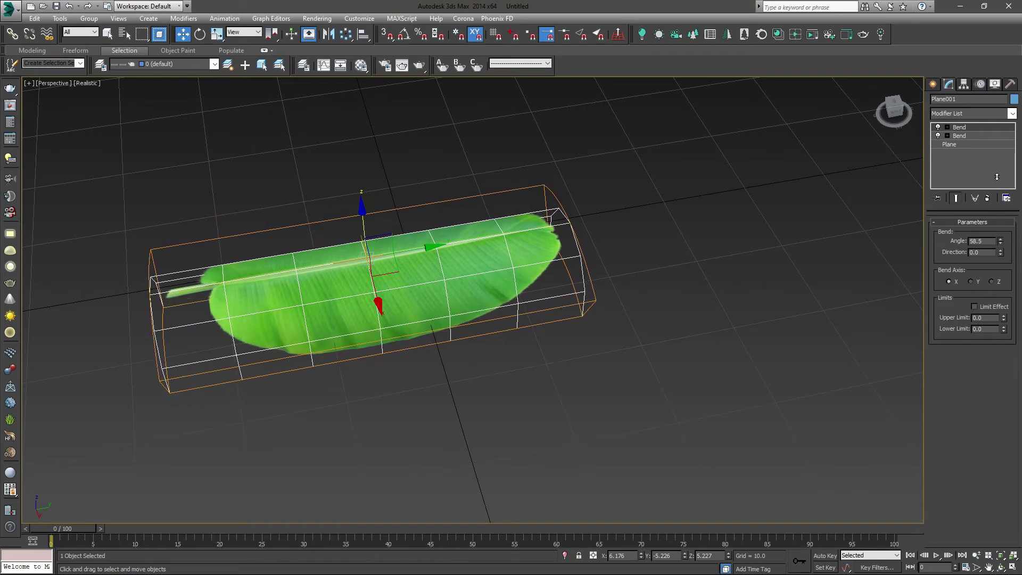
double_click(985, 254)
text(90)
key(Return)
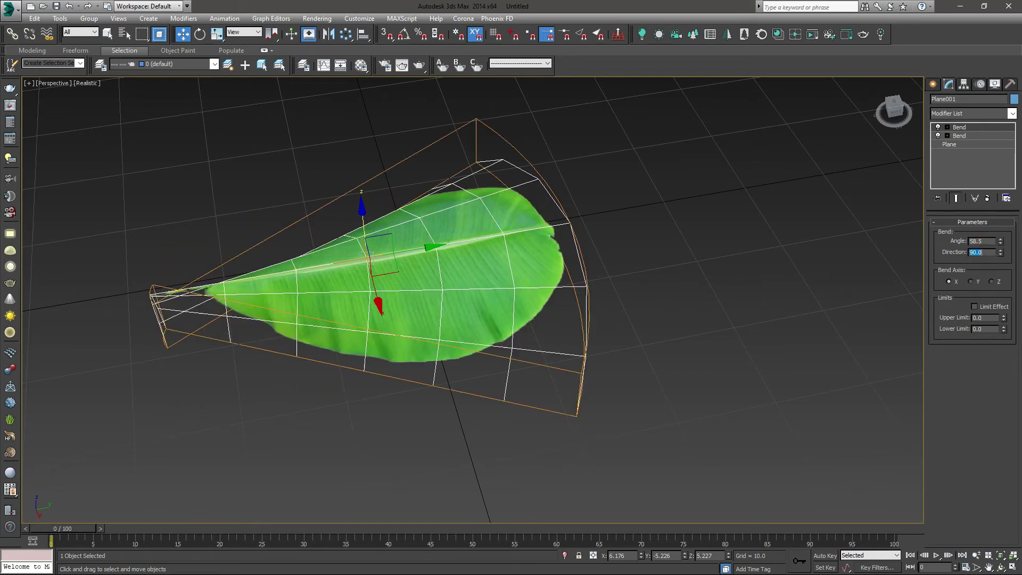
double_click(992, 252)
text(180)
key(Return)
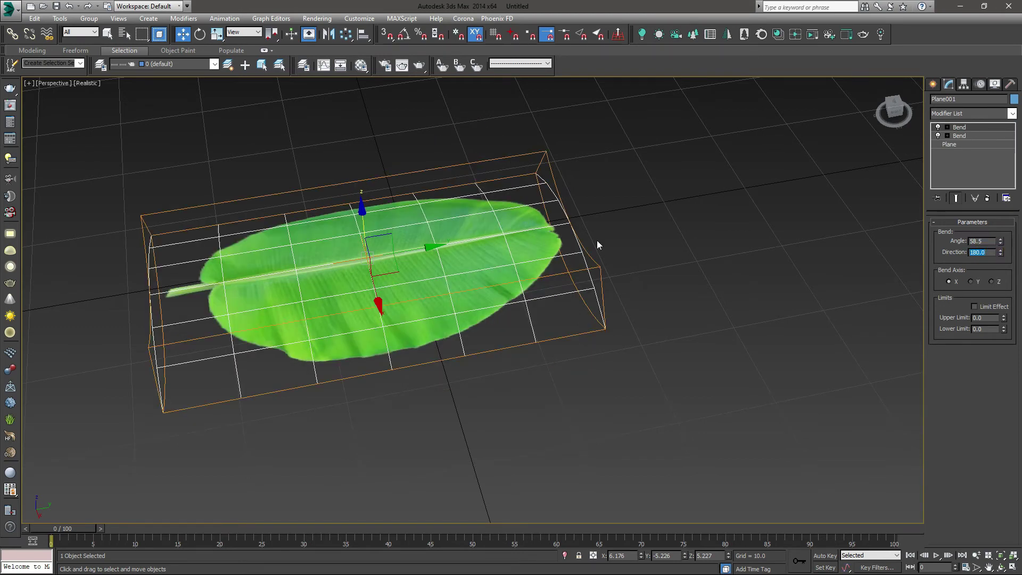
alt+middle_drag(597, 244, 521, 230)
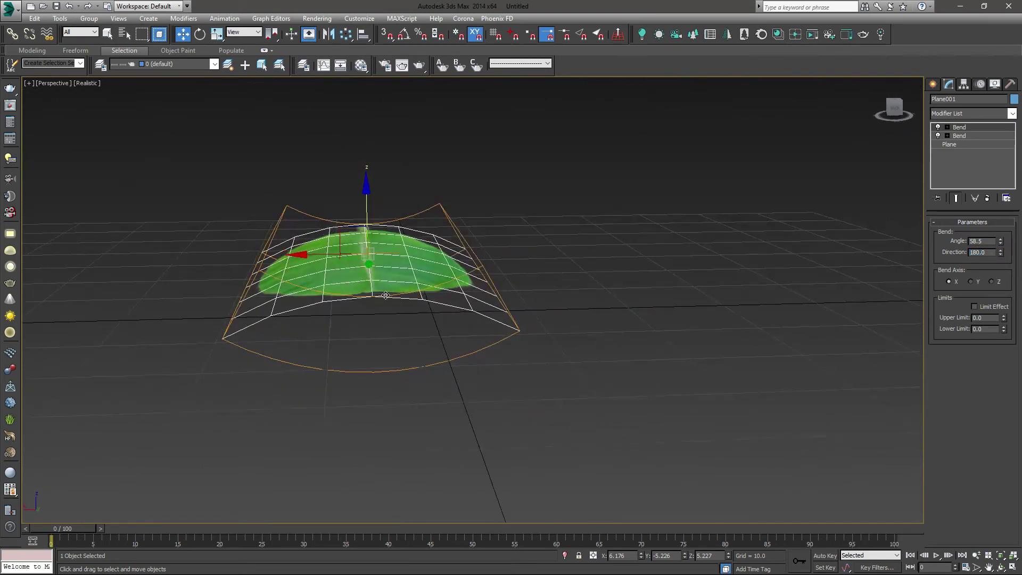
Rotate the second bend's gizmo exactly -90° around Z with angle snap on
alt+middle_drag(385, 296, 478, 263)
click(979, 127)
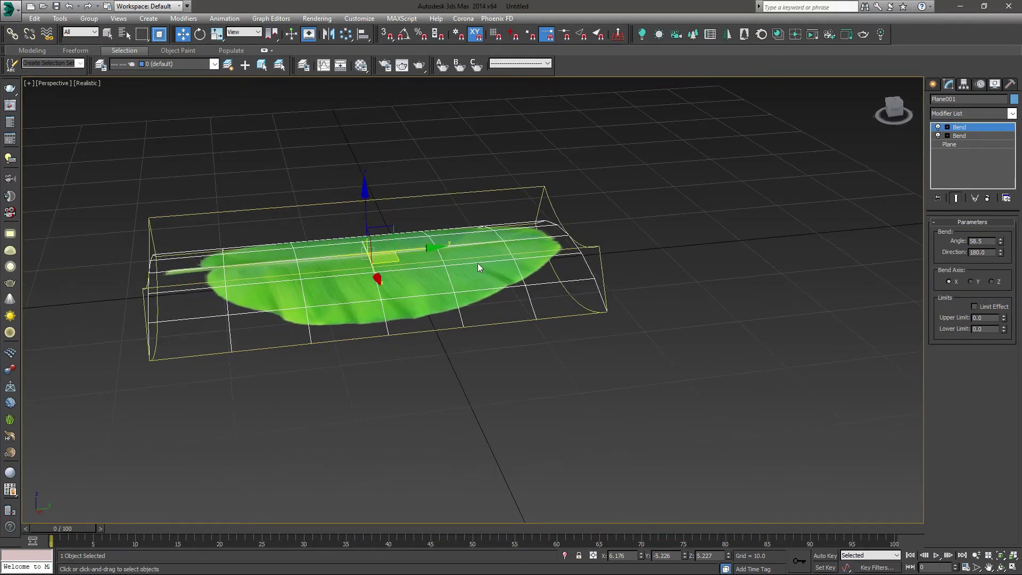
key(e)
drag(402, 275, 311, 300)
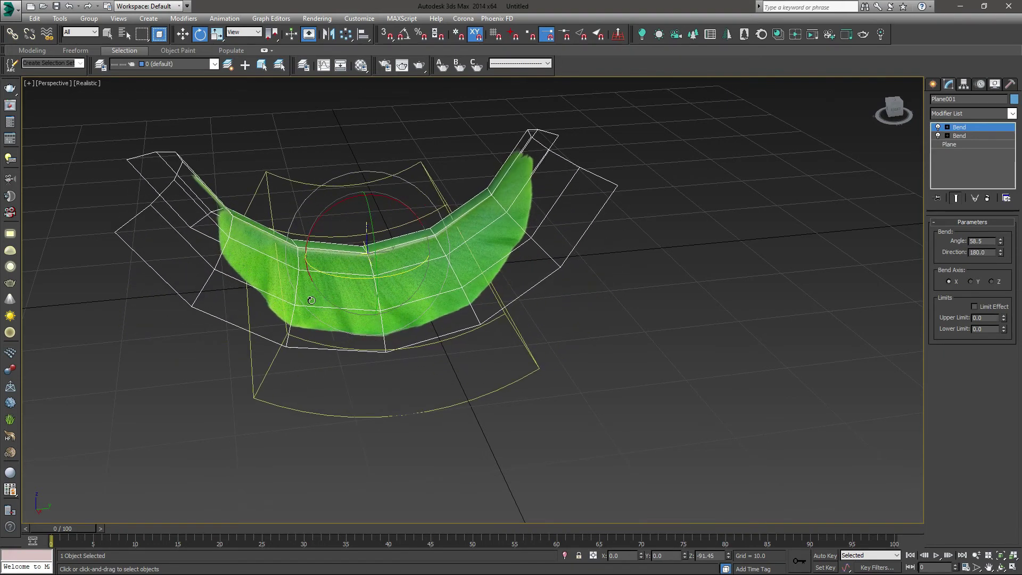
key(ctrl+z)
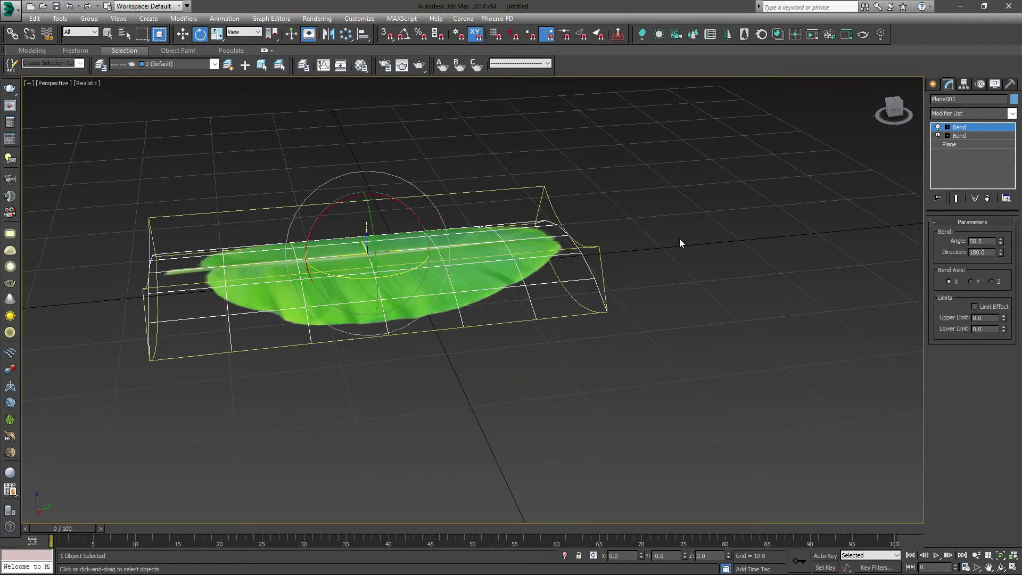
click(401, 35)
mouse_move(403, 273)
mouse_down()
mouse_move(386, 255)
mouse_move(343, 301)
mouse_move(365, 287)
mouse_up()
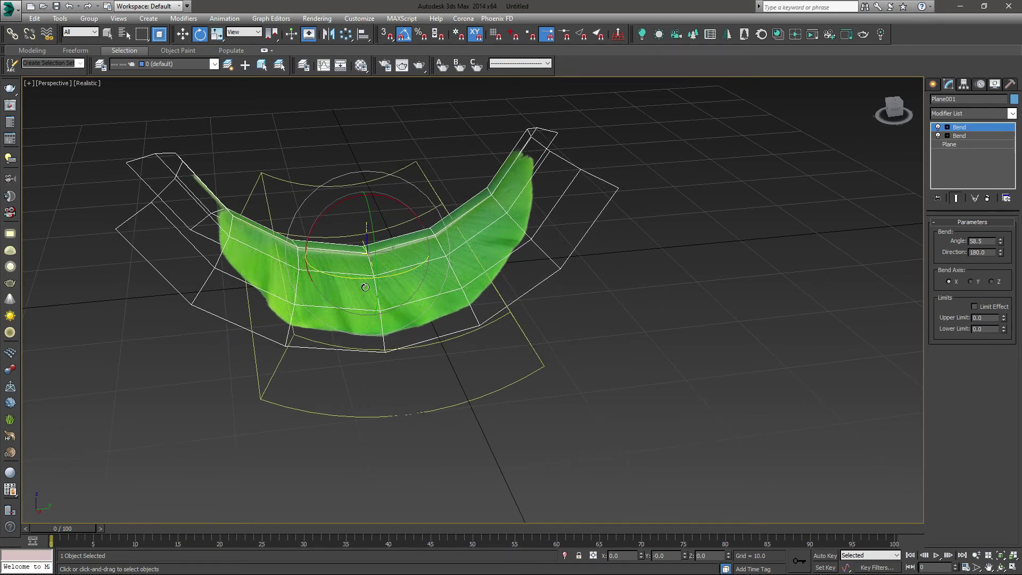
click(710, 555)
alt+middle_drag(435, 295, 486, 296)
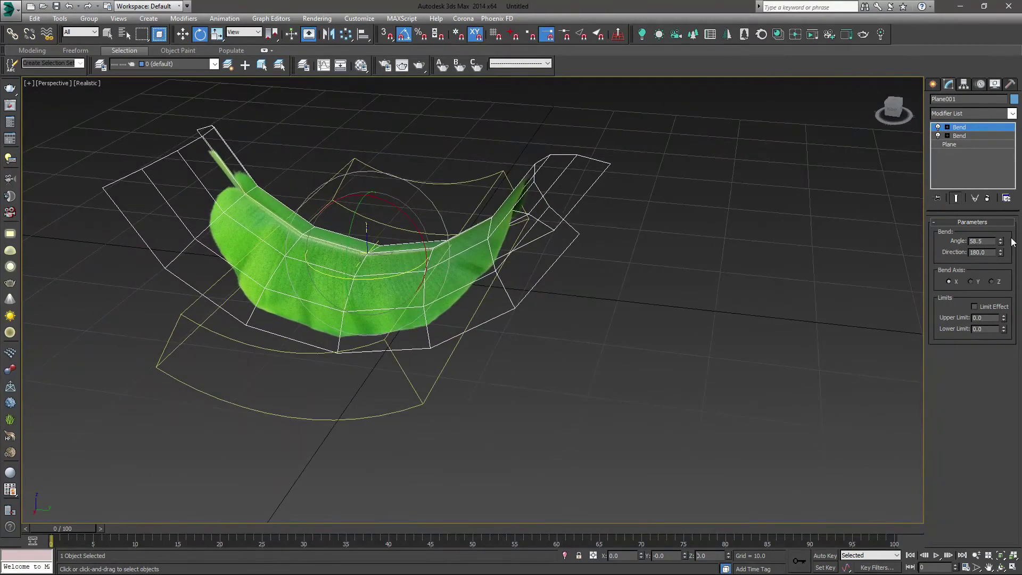
Shift the bend gizmo along the leaf and set the bend angle to -84.5
drag(1001, 242, 998, 342)
alt+middle_drag(276, 340, 314, 344)
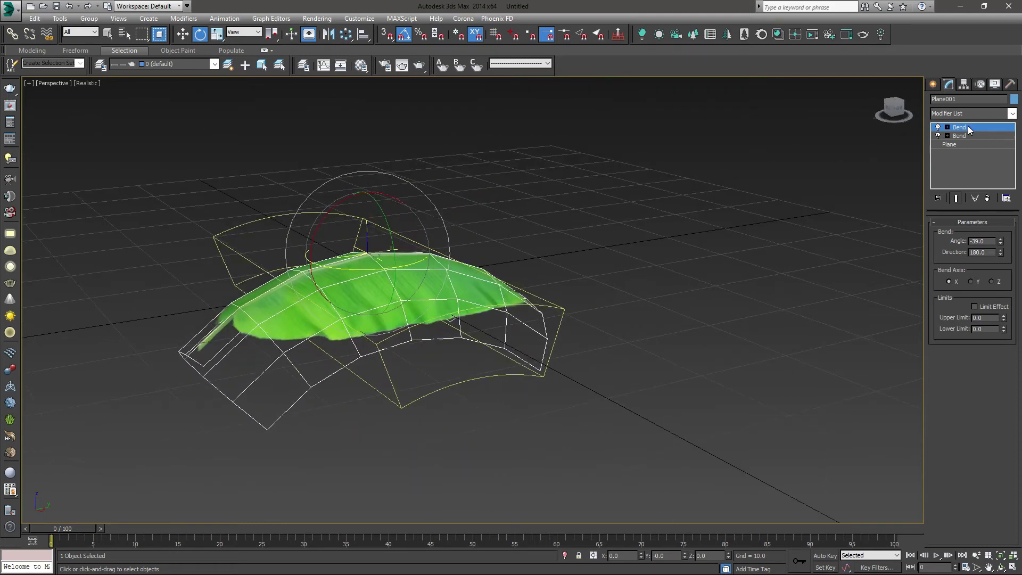
key(w)
alt+middle_drag(374, 259, 390, 230)
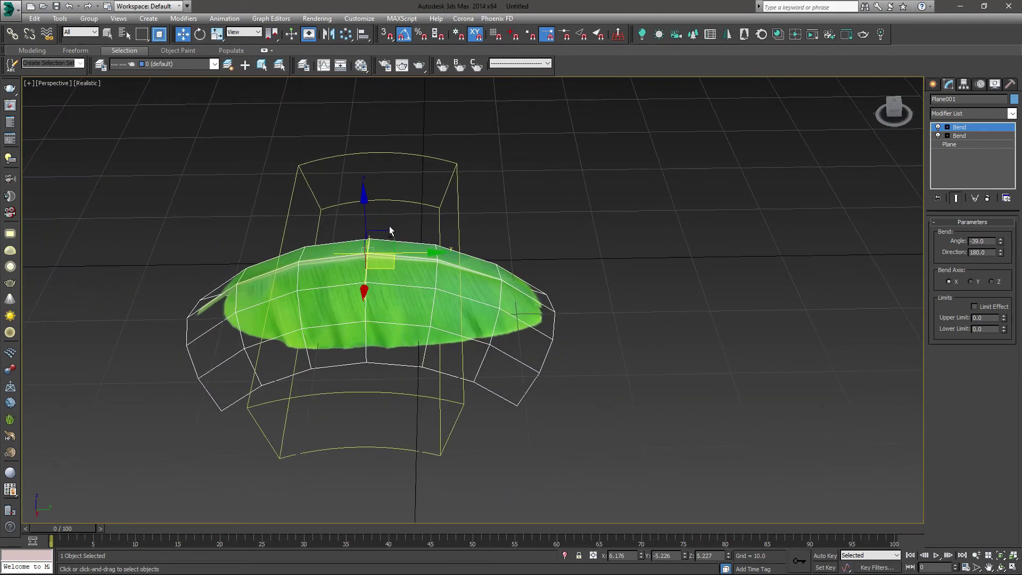
drag(440, 264, 293, 253)
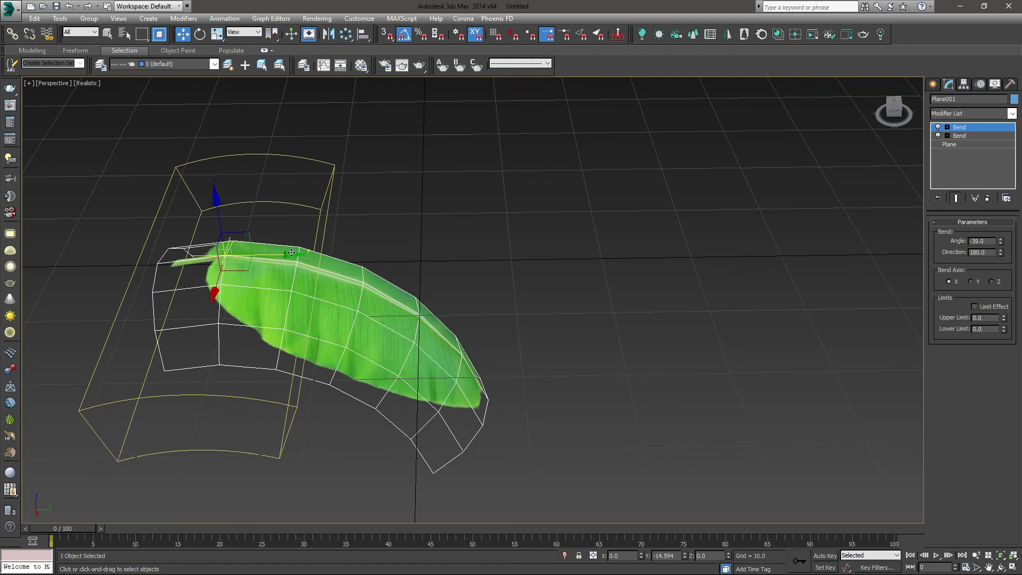
drag(1001, 241, 1004, 291)
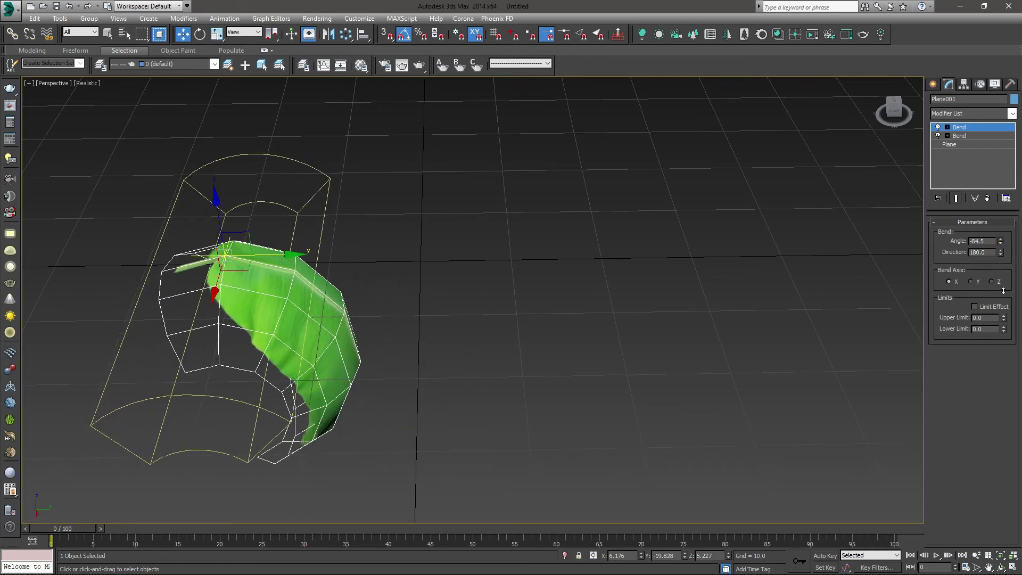
Turn on Limit Effect for the second bend with upper limit 0.0 and lower limit -83.59
alt+middle_drag(657, 277, 820, 319)
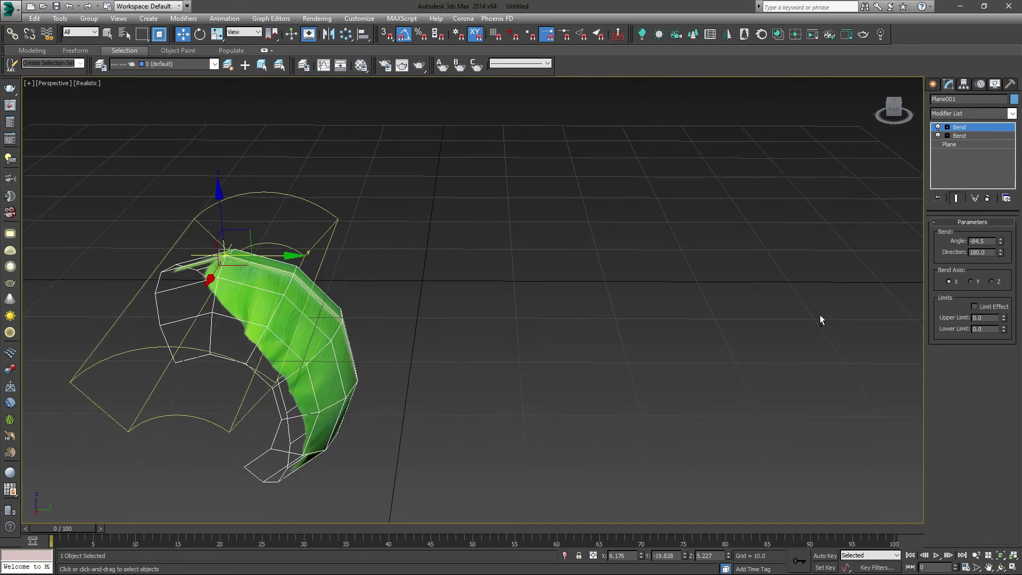
click(974, 307)
scroll(449, 229, down, 5)
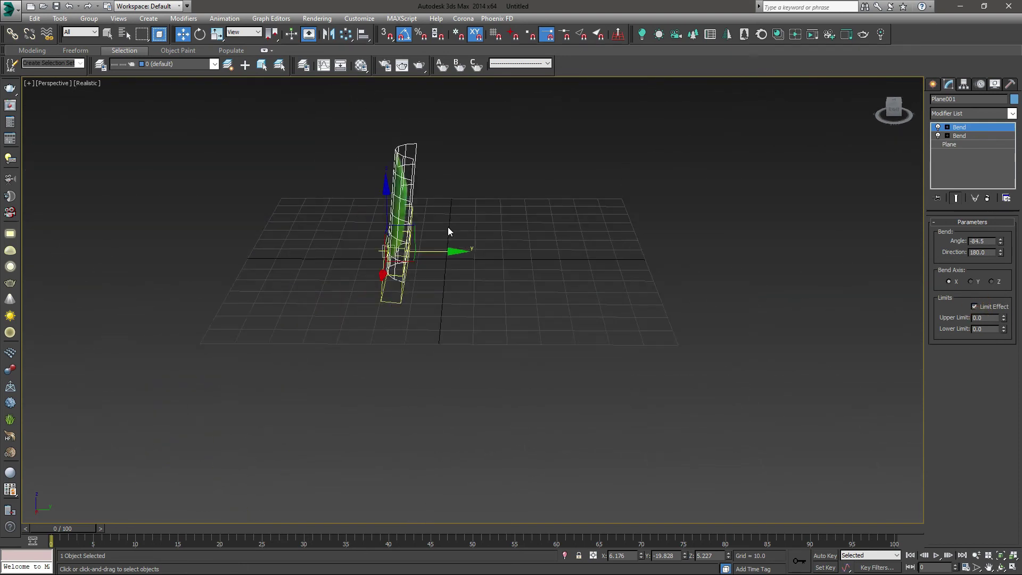
scroll(537, 265, up, 5)
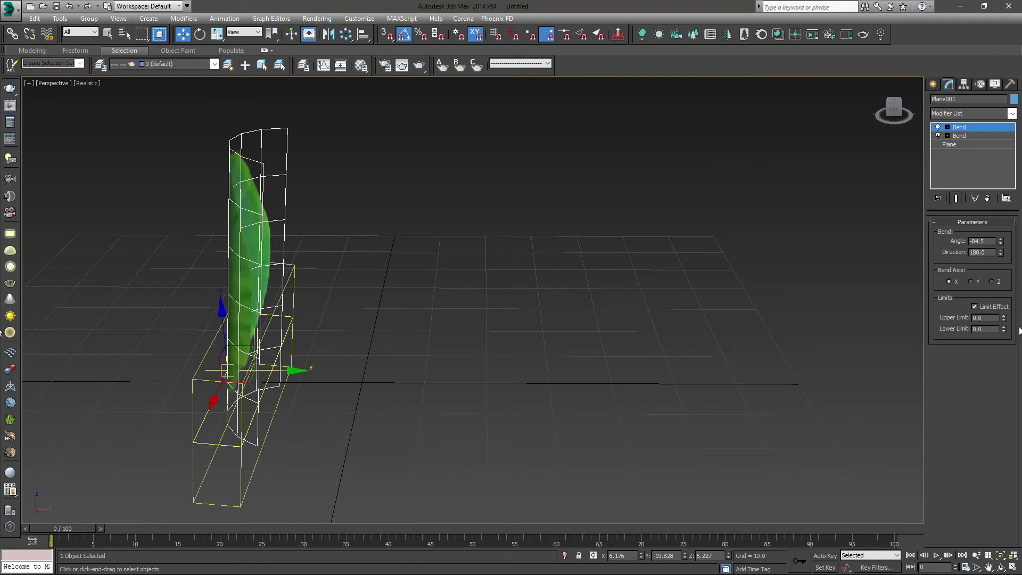
drag(1003, 318, 915, 524)
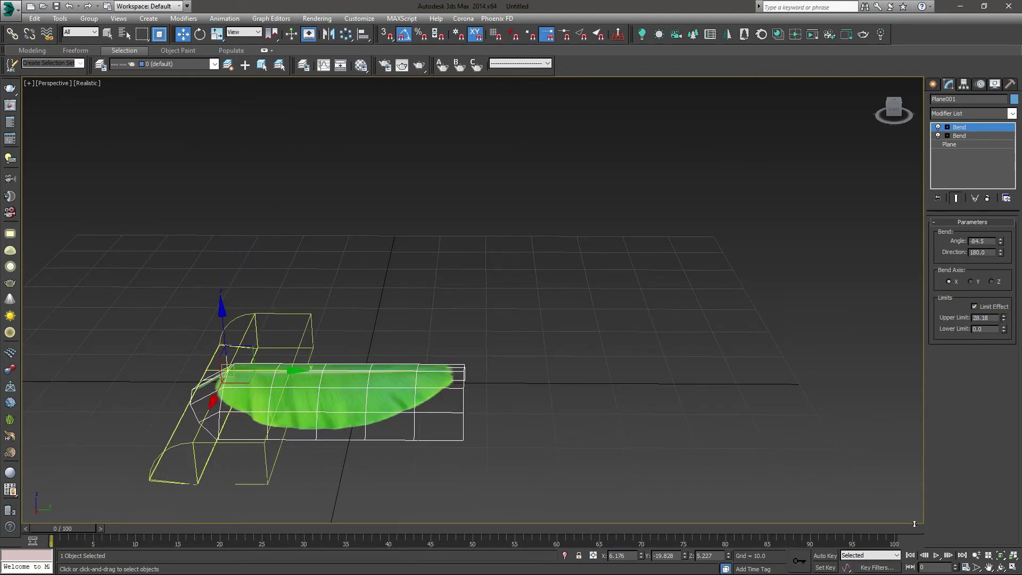
drag(1005, 333, 767, 382)
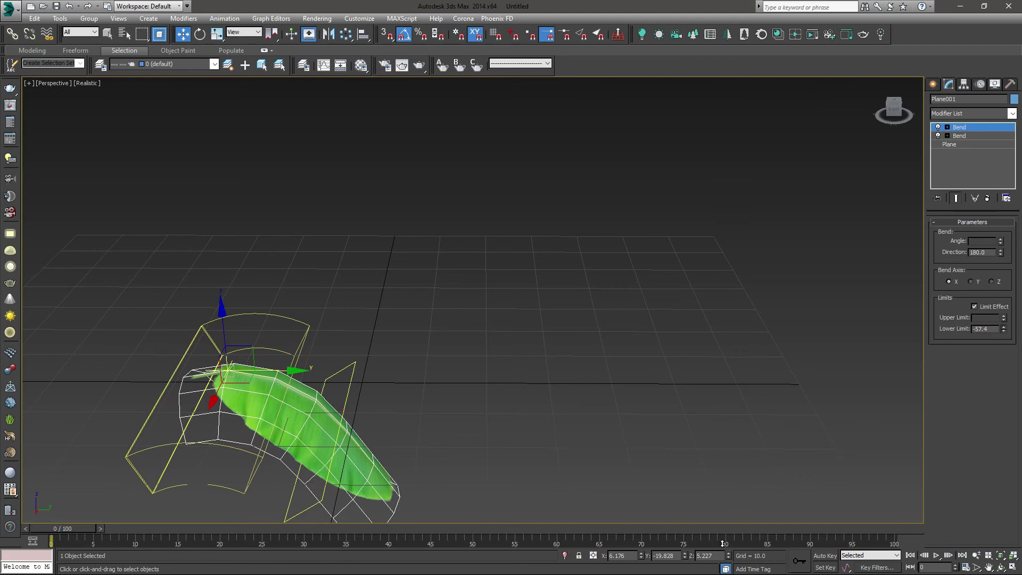
right_click(767, 382)
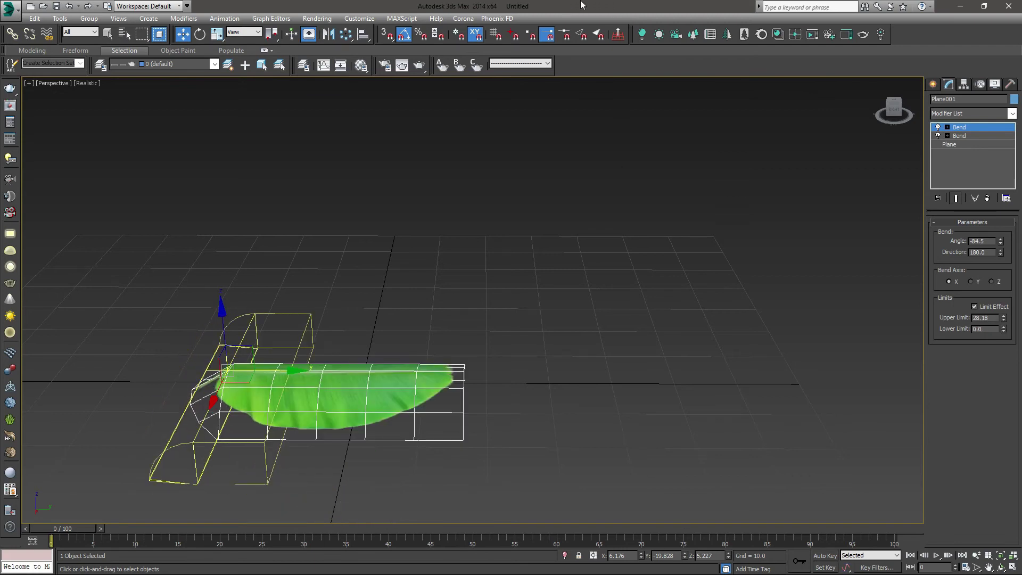
click(974, 307)
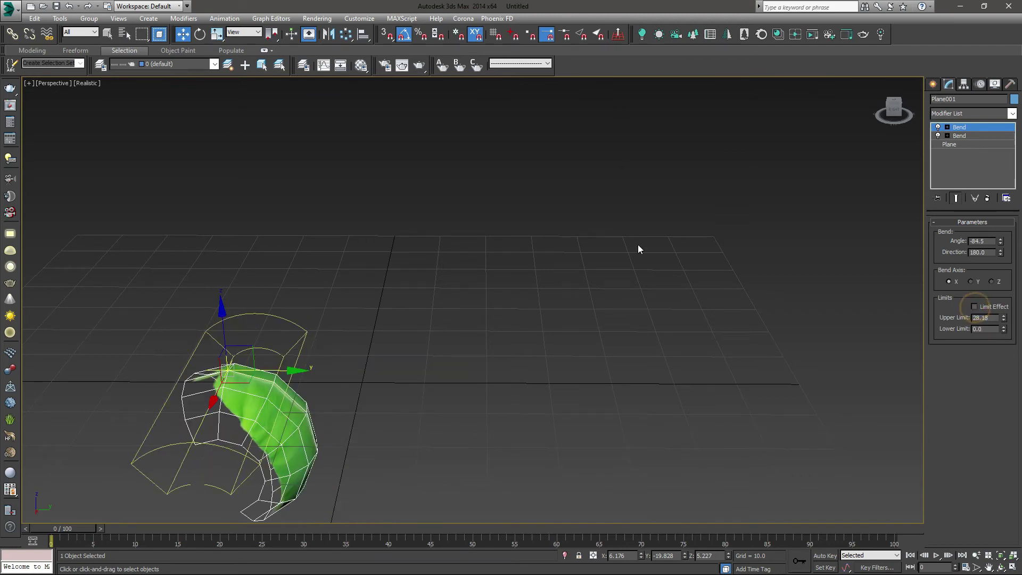
click(974, 306)
right_click(1002, 318)
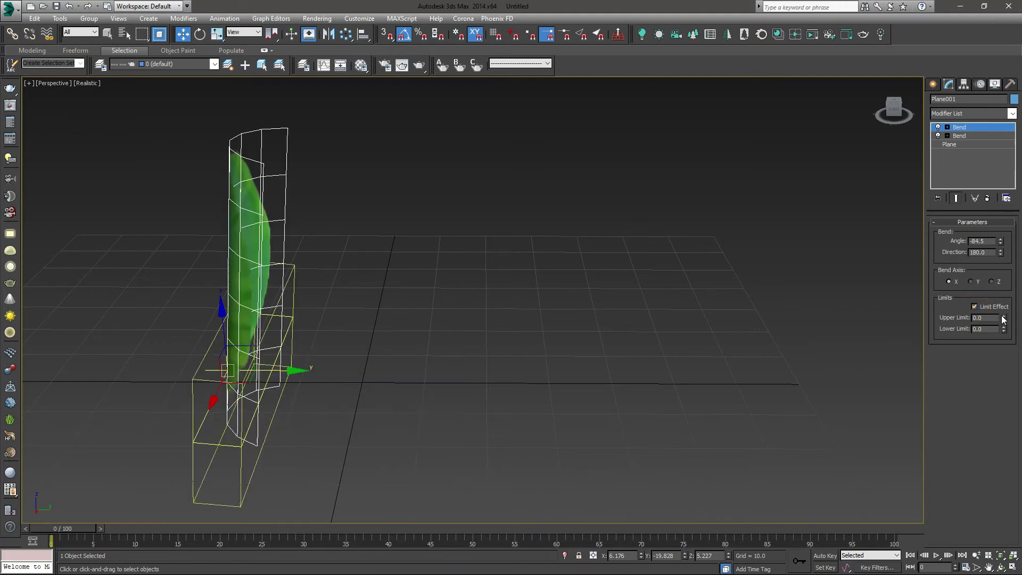
drag(1003, 330, 594, 226)
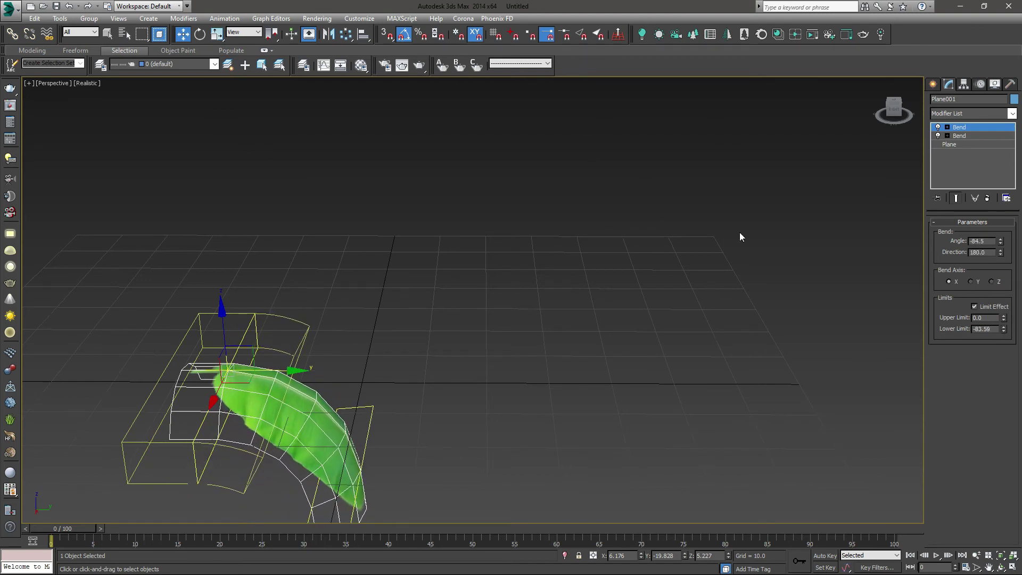
Set the top bend's limits to 25.21 and -89.441 and its angle to -115.0
mouse_move(1003, 331)
mouse_down()
mouse_move(995, 352)
mouse_move(996, 331)
mouse_up()
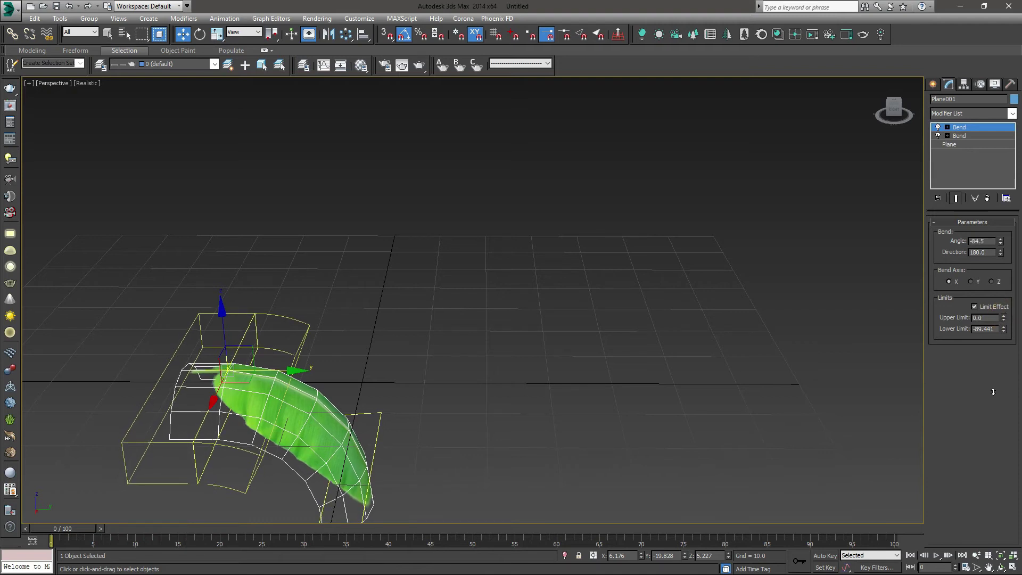
drag(995, 344, 914, 132)
alt+middle_drag(467, 196, 527, 288)
drag(1002, 244, 988, 271)
mouse_move(413, 274)
alt+middle_down()
mouse_move(408, 260)
mouse_move(425, 281)
alt+middle_up()
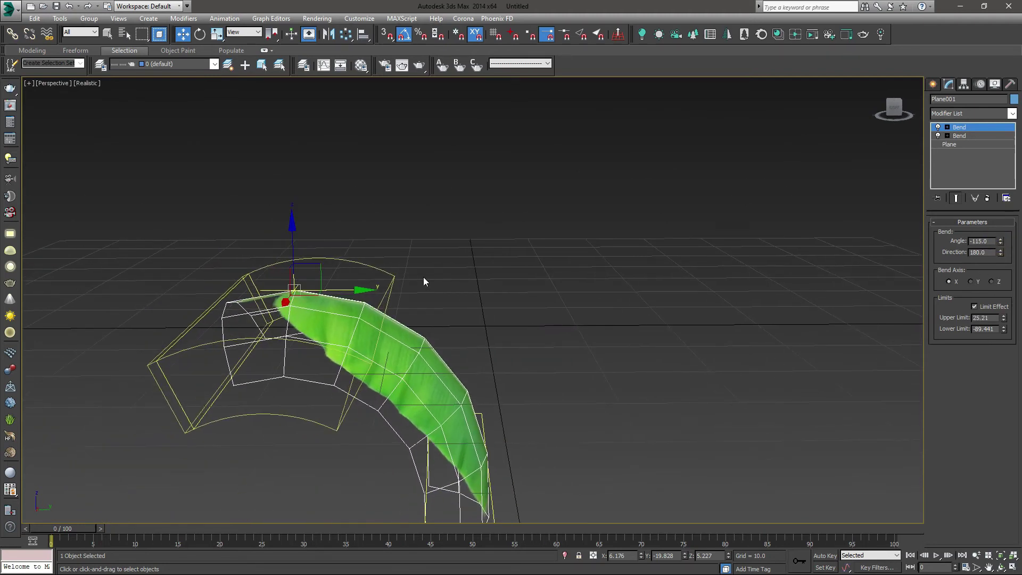
Rotate the leaf object 35° around the X axis
click(960, 126)
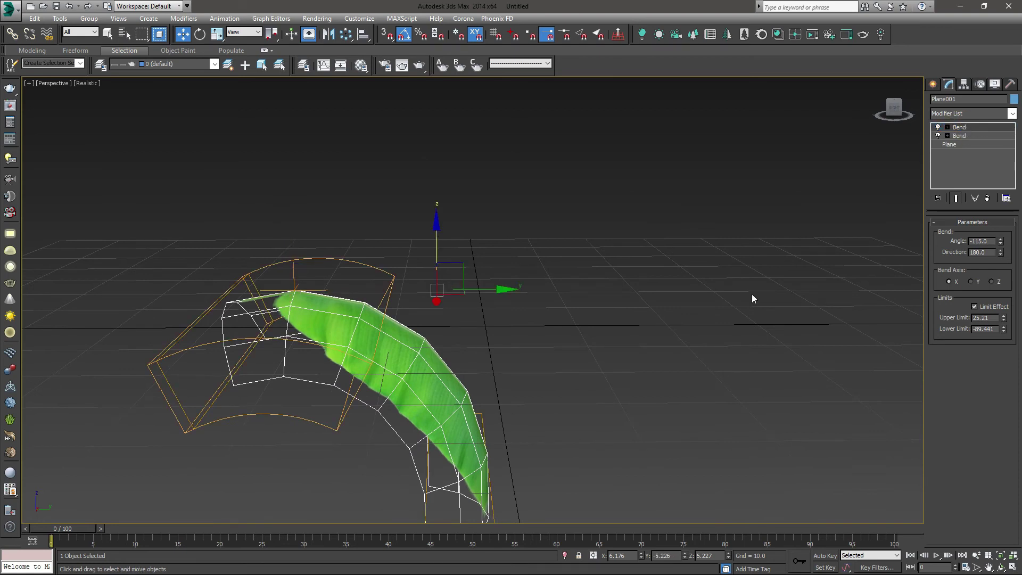
click(896, 220)
key(ctrl+z)
key(e)
alt+middle_drag(560, 343, 453, 316)
drag(447, 316, 436, 295)
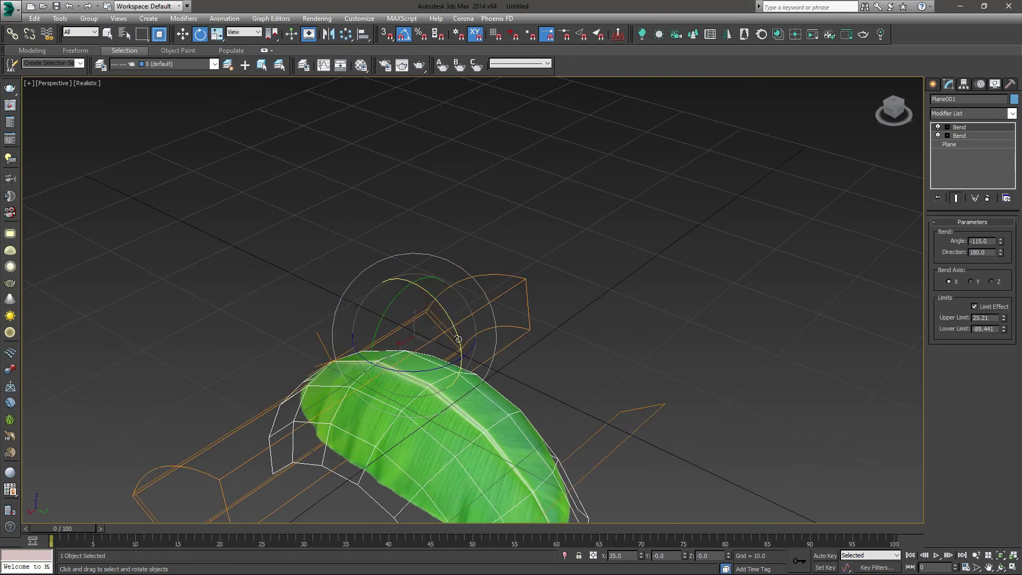
alt+middle_drag(435, 296, 474, 347)
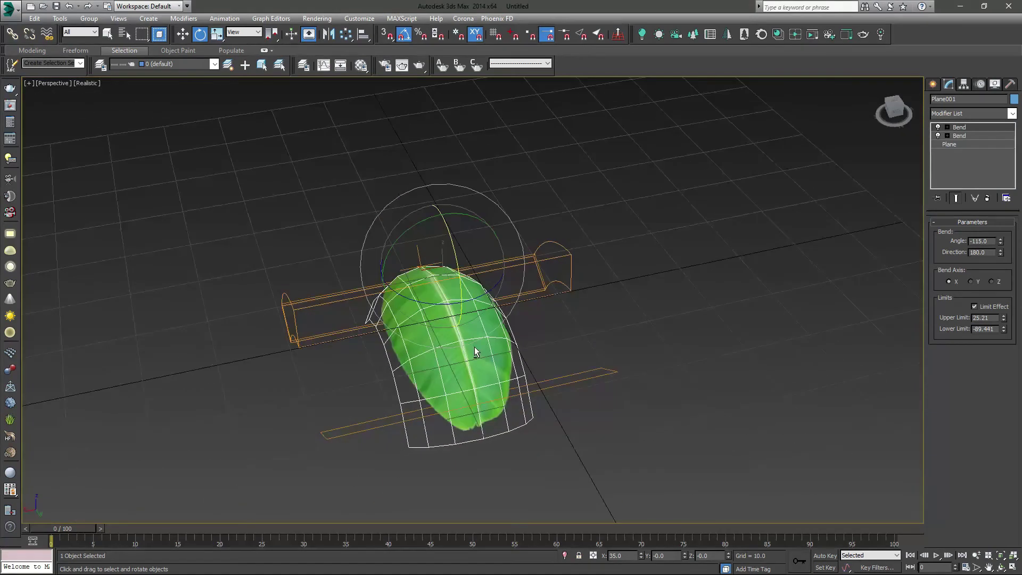
Set the other Bend modifier's angle to 234.5
click(966, 128)
drag(1000, 243, 997, 149)
alt+middle_drag(479, 320, 508, 322)
Create a 72.813-tall cylinder at the grid origin in the Top view
click(688, 273)
click(932, 84)
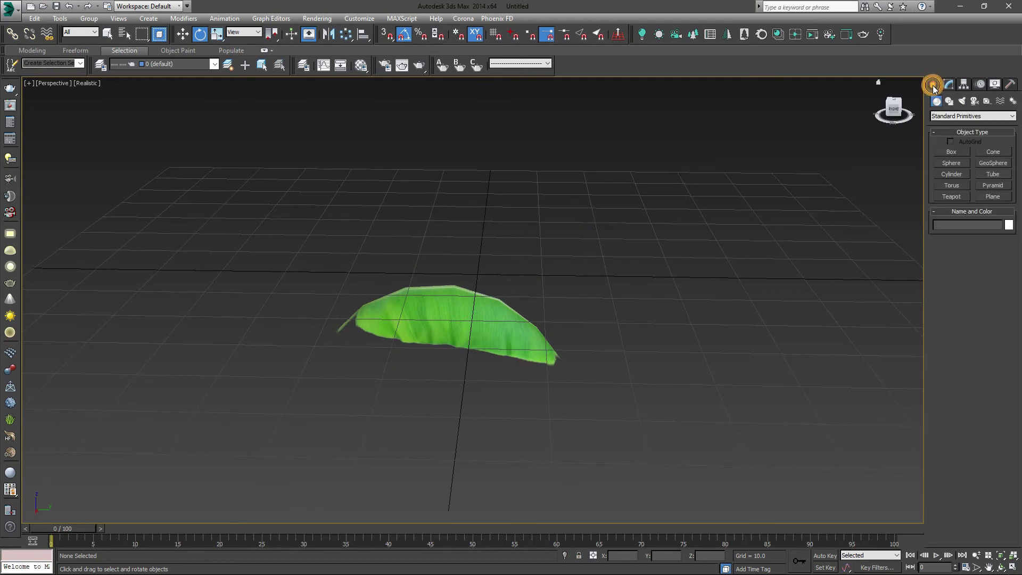
click(951, 175)
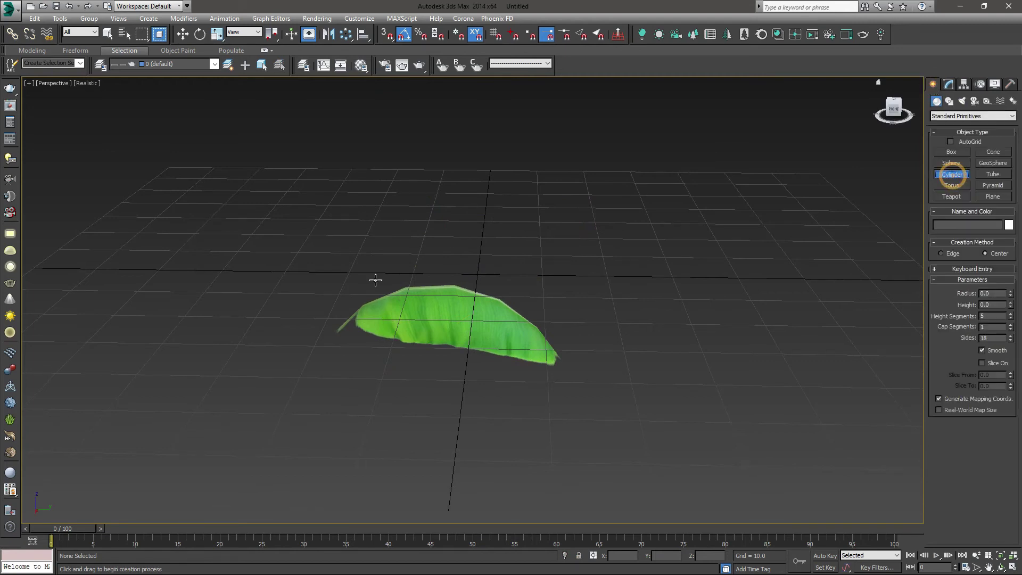
key(alt+w)
key(alt+w)
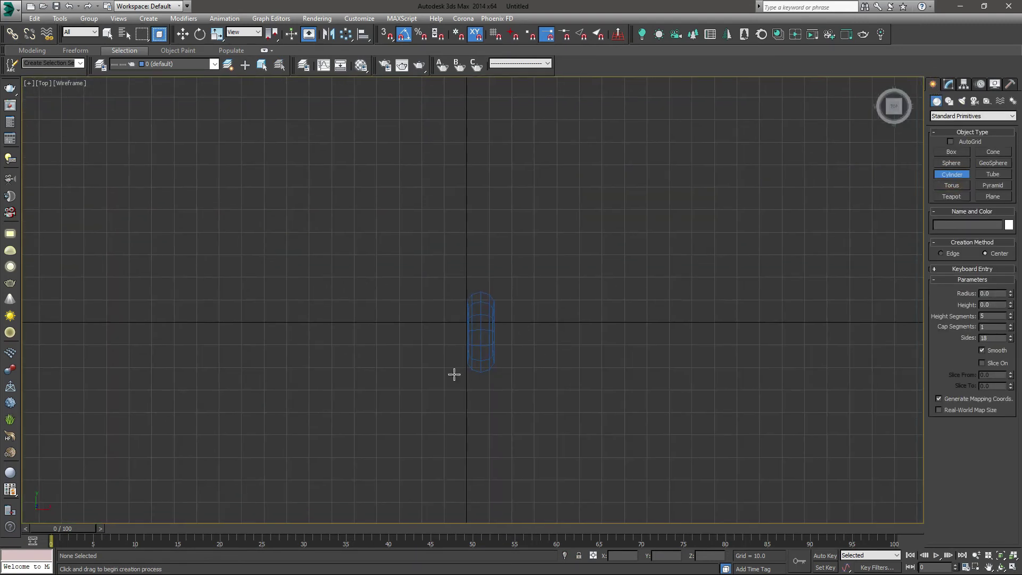
drag(465, 320, 466, 320)
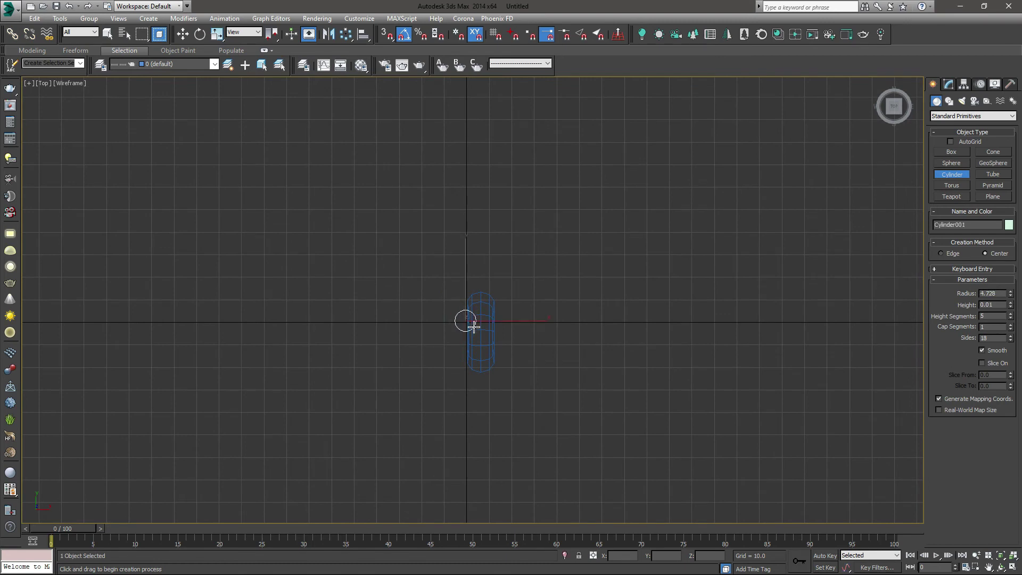
click(474, 164)
click(183, 34)
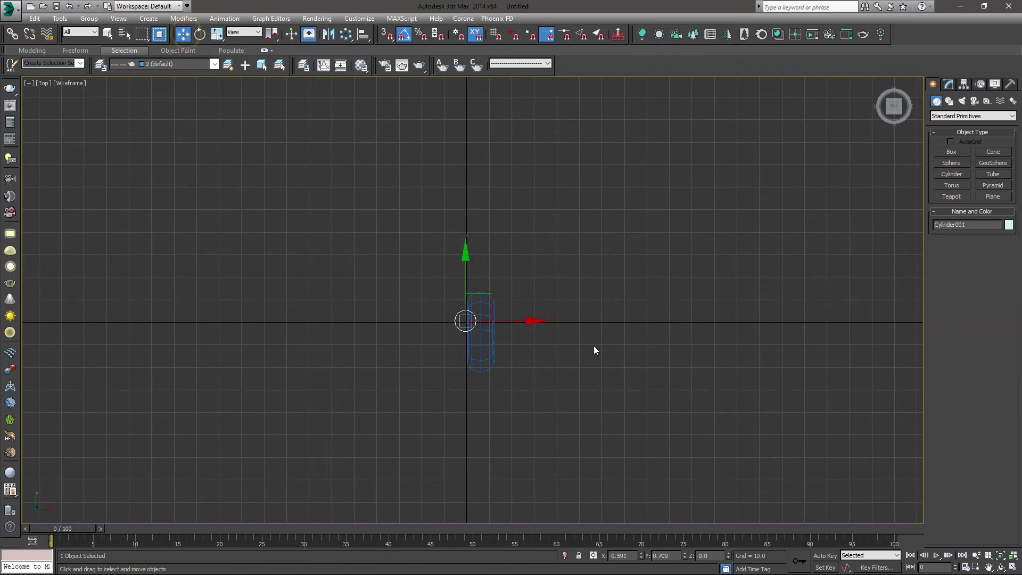
key(alt+w)
key(alt+w)
scroll(578, 314, down, 3)
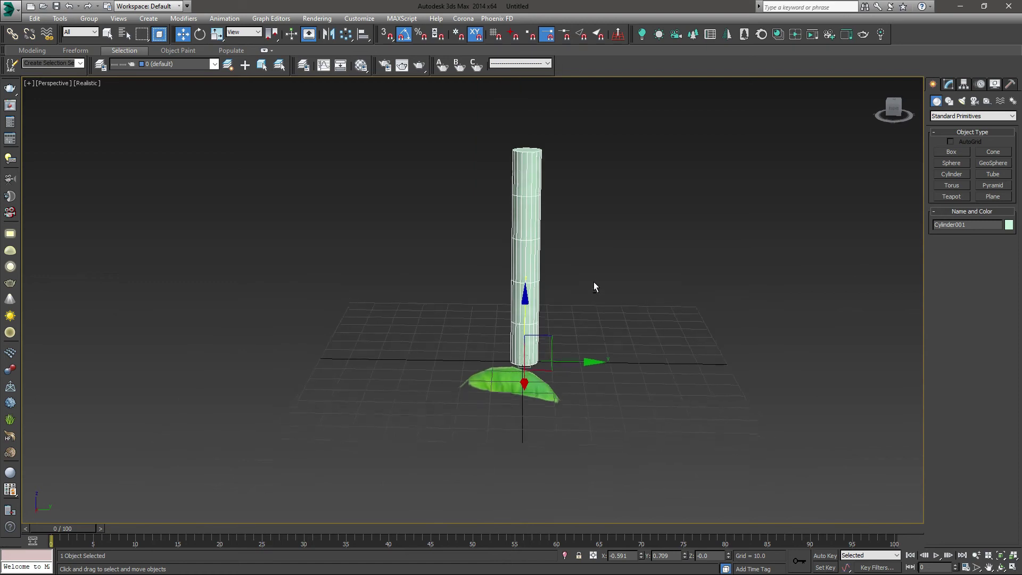
middle_drag(593, 282, 519, 377)
Give the cylinder 1 height segment, 15 sides, and radius 2.728
click(948, 84)
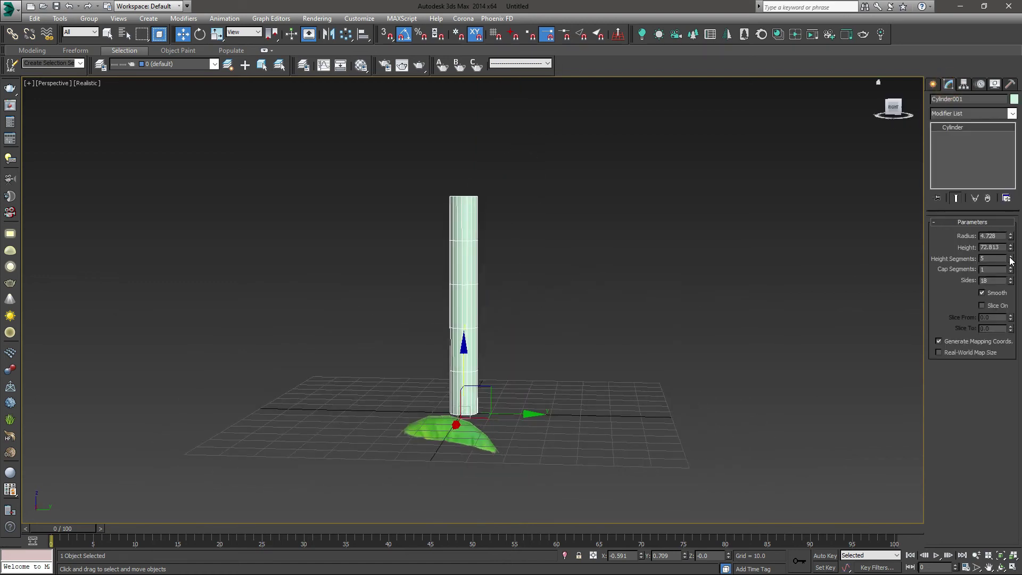
click(1011, 260)
click(1011, 261)
click(1011, 260)
click(1011, 260)
click(1011, 283)
click(1011, 283)
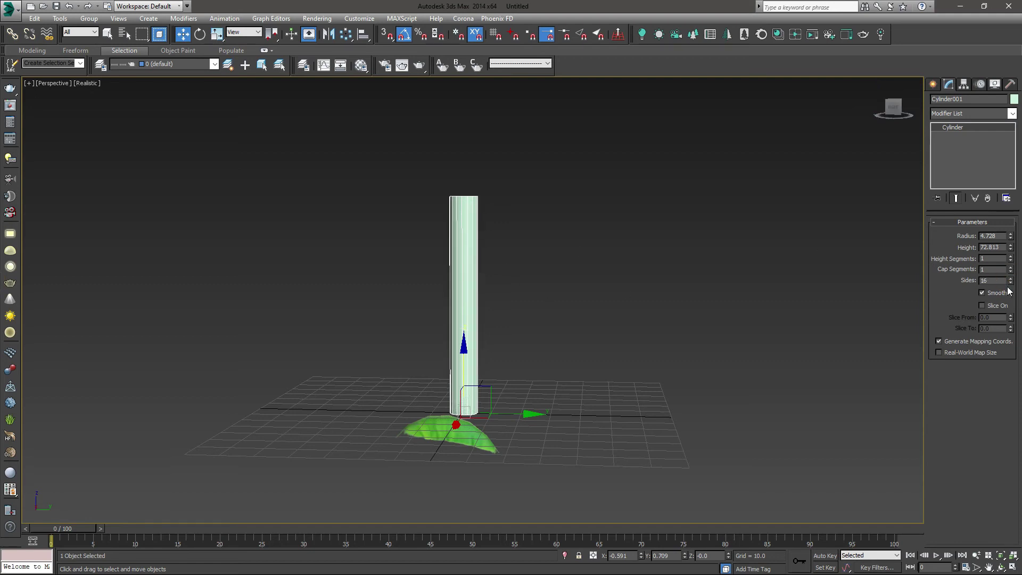
text(15)
key(Return)
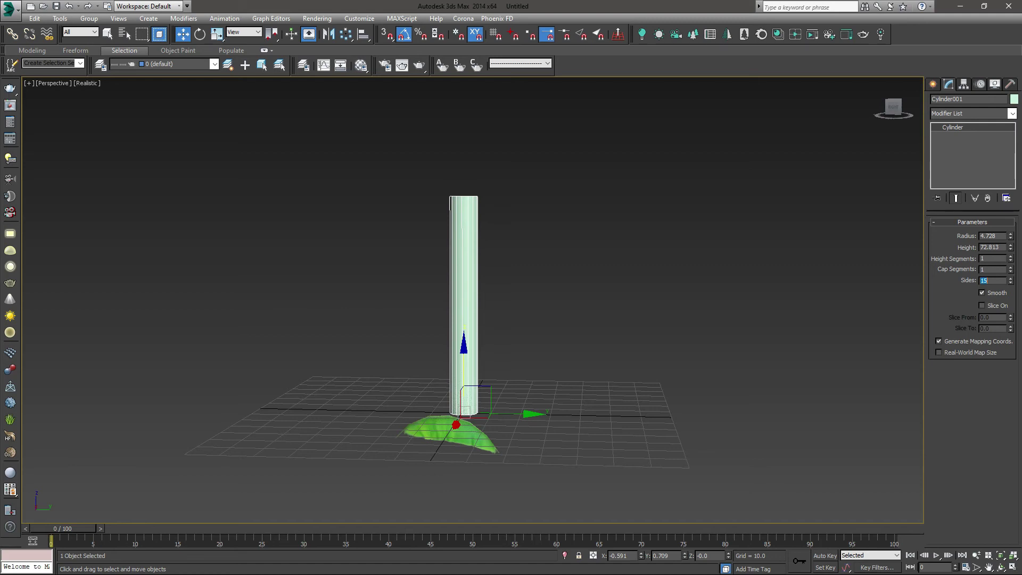
alt+middle_drag(488, 238, 475, 277)
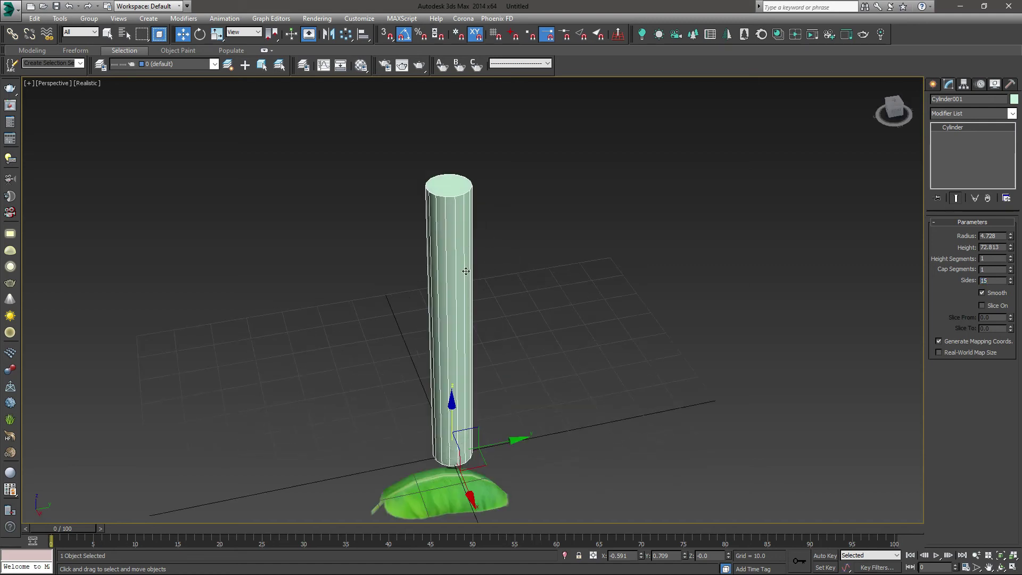
double_click(993, 280)
click(1011, 240)
click(1011, 240)
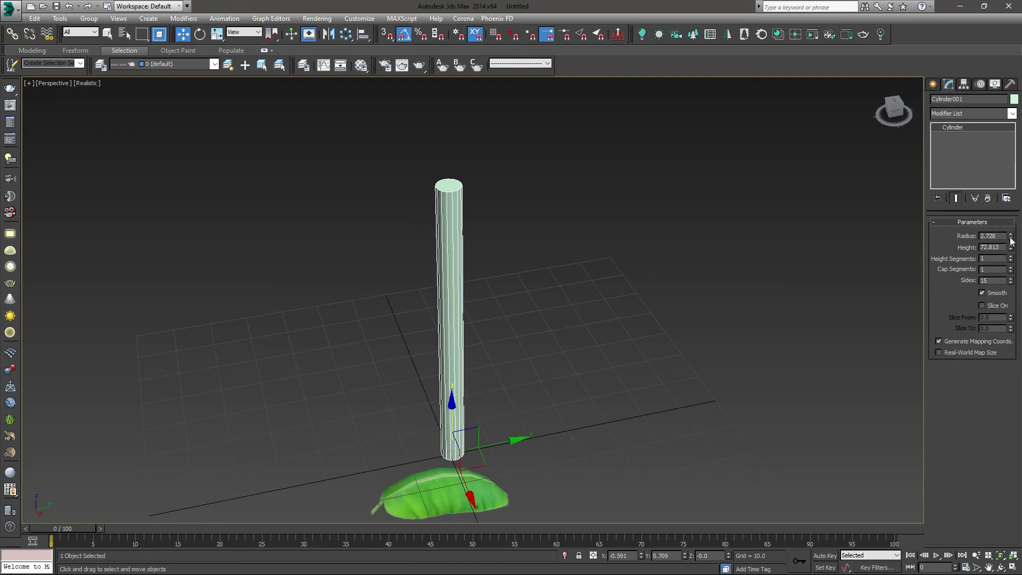
alt+middle_drag(534, 373, 459, 340)
Convert the cylinder to an Editable Poly and enter Vertex sub-object mode
right_click(448, 223)
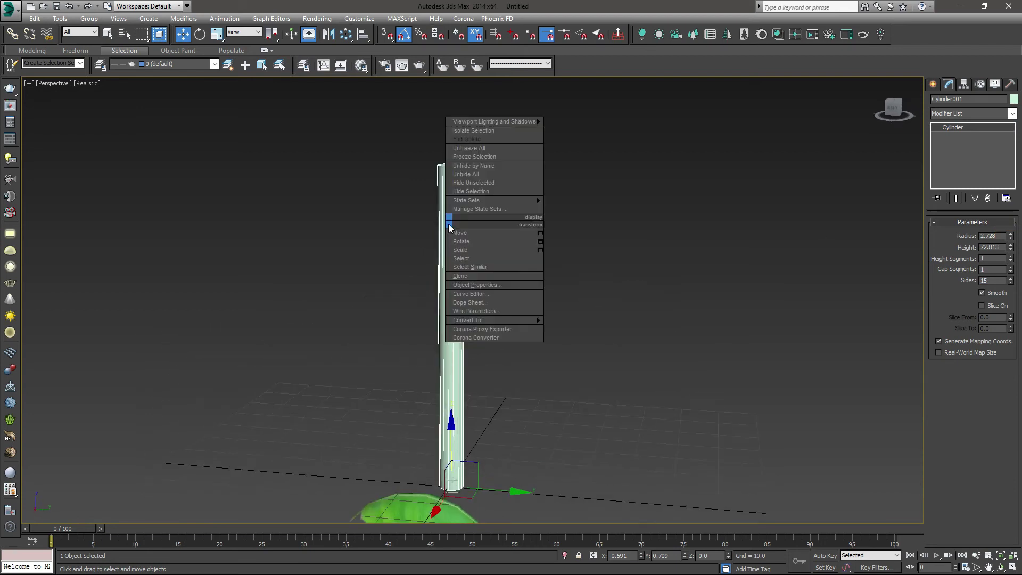
mouse_move(519, 321)
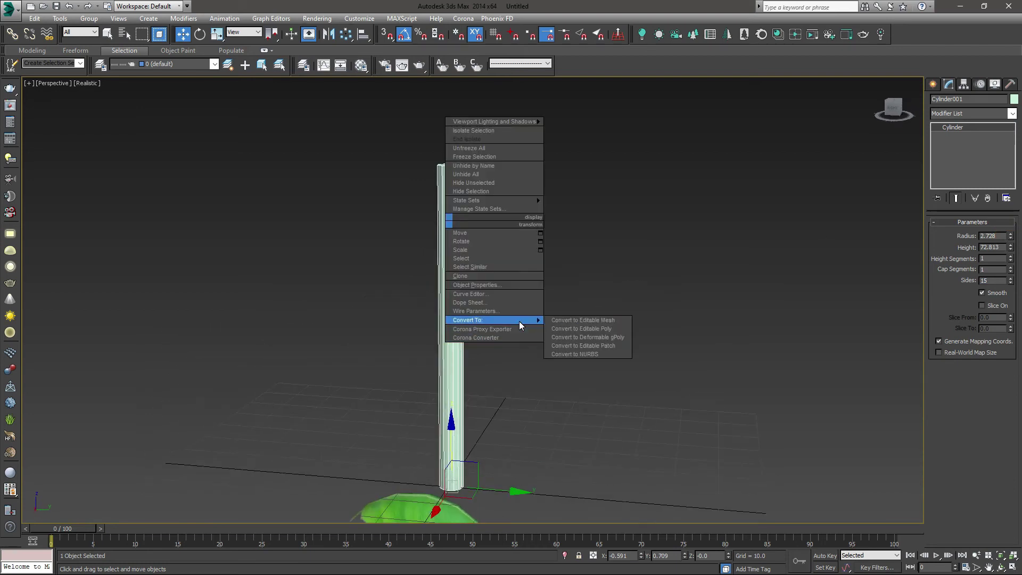
click(594, 330)
click(945, 235)
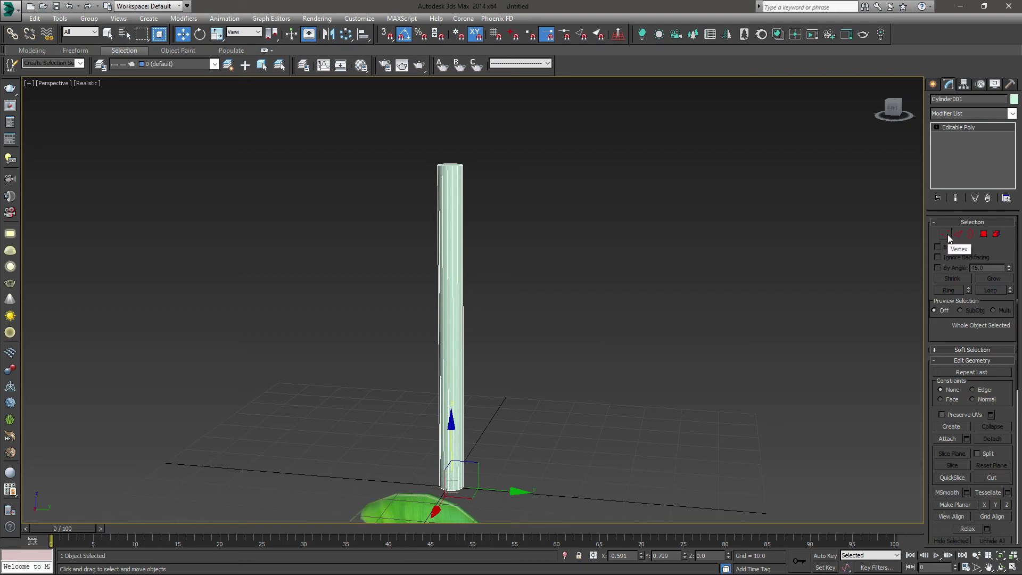
Pan the viewports and maximize the Front view on the cylinder's top
key(alt+w)
key(alt+w)
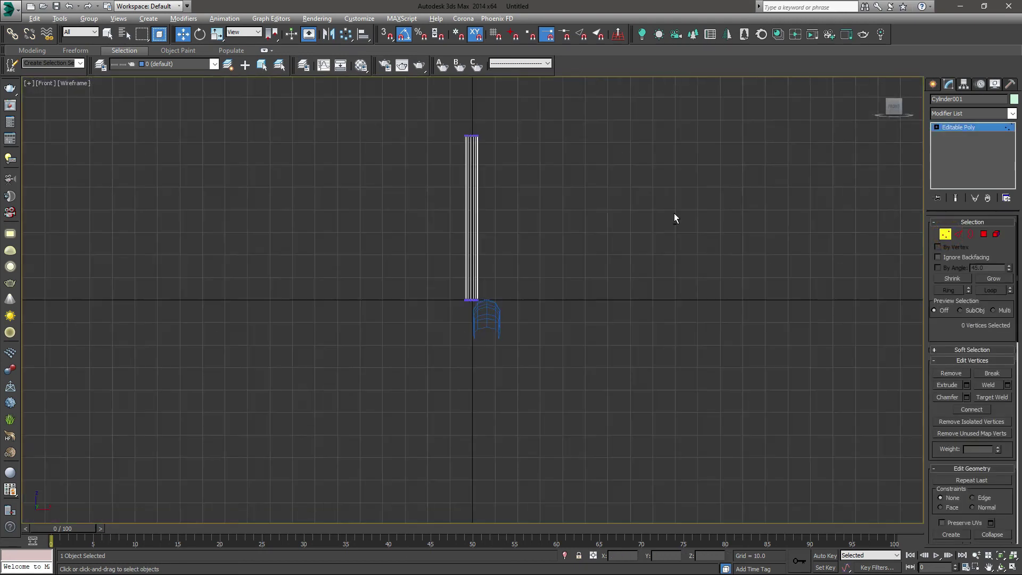
middle_drag(674, 213, 592, 241)
scroll(592, 240, up, 3)
middle_drag(516, 249, 525, 198)
key(alt+w)
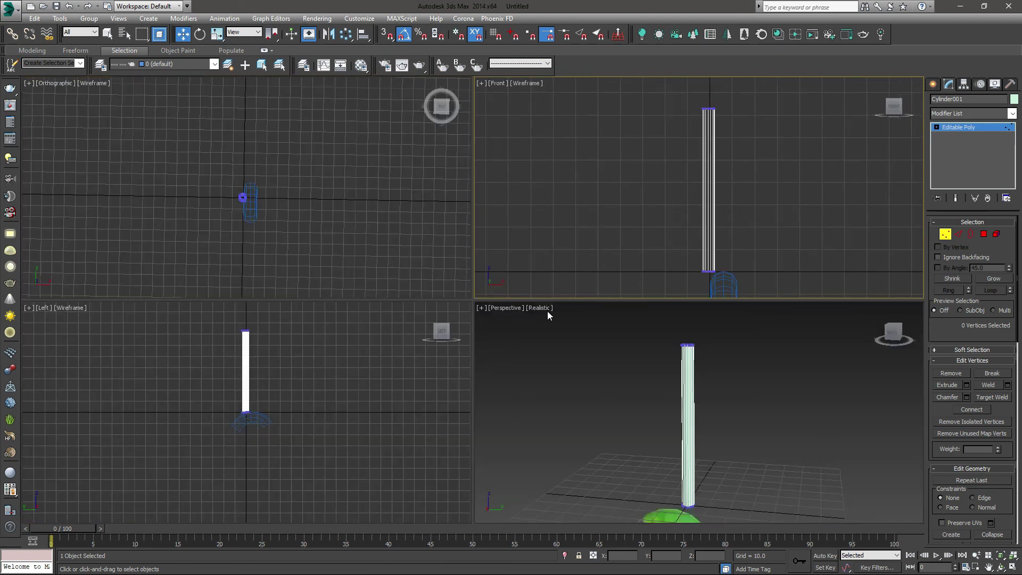
click(276, 200)
key(t)
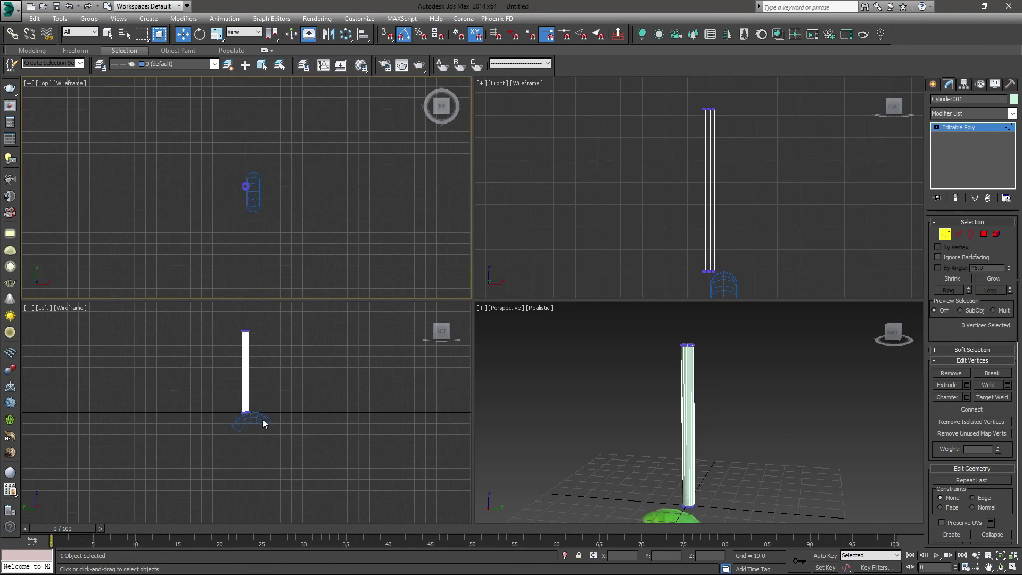
middle_drag(297, 349, 290, 365)
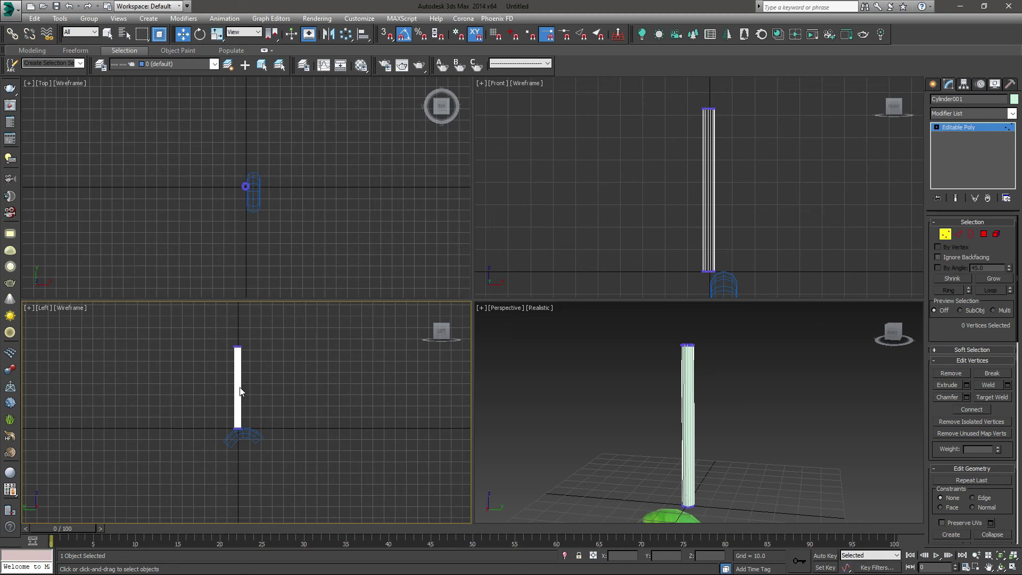
middle_drag(669, 296, 643, 234)
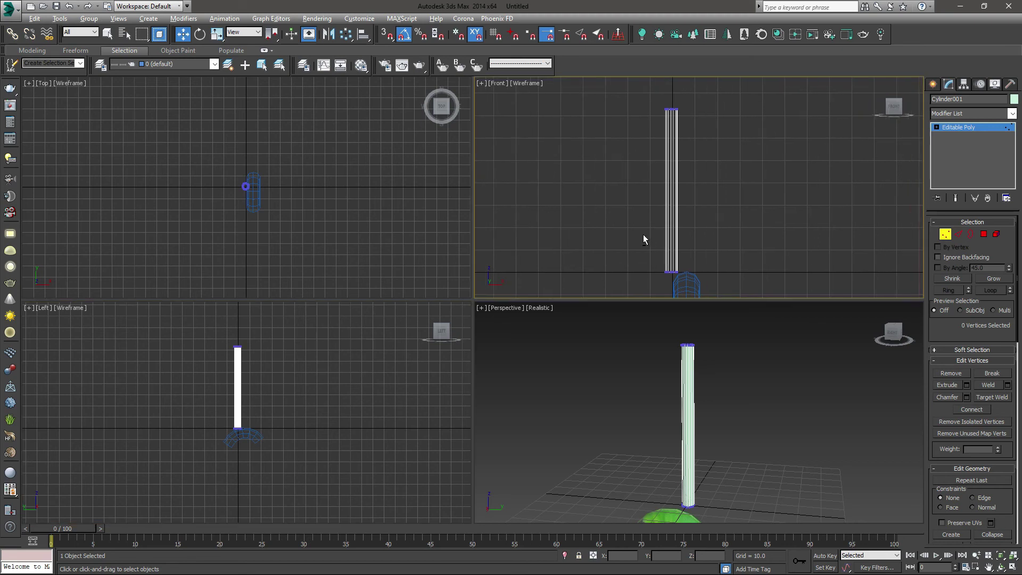
key(alt+w)
middle_drag(481, 226, 530, 224)
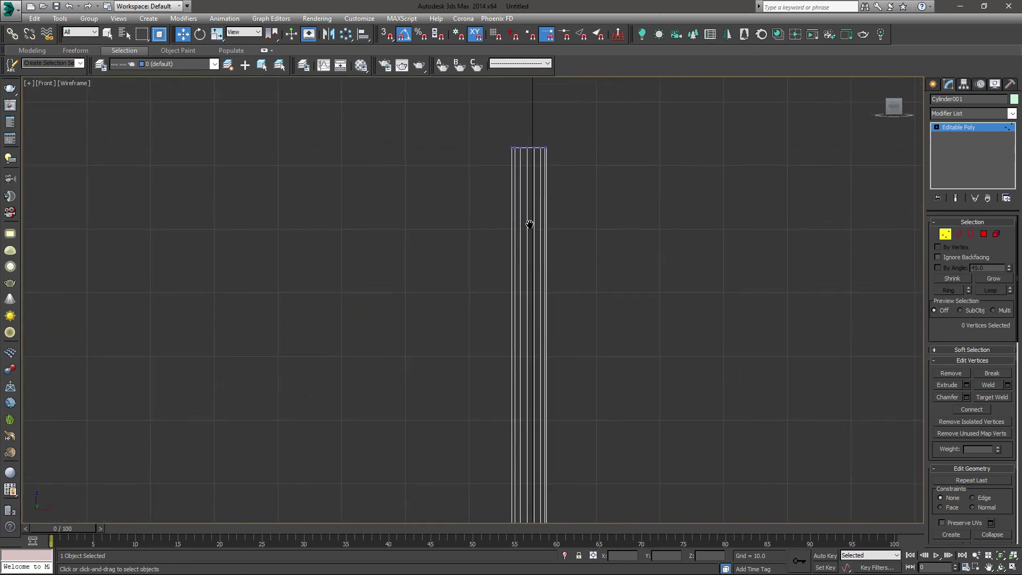
Scale the trunk cylinder's top vertices to 84% and its bottom vertices to 95%
drag(468, 120, 725, 184)
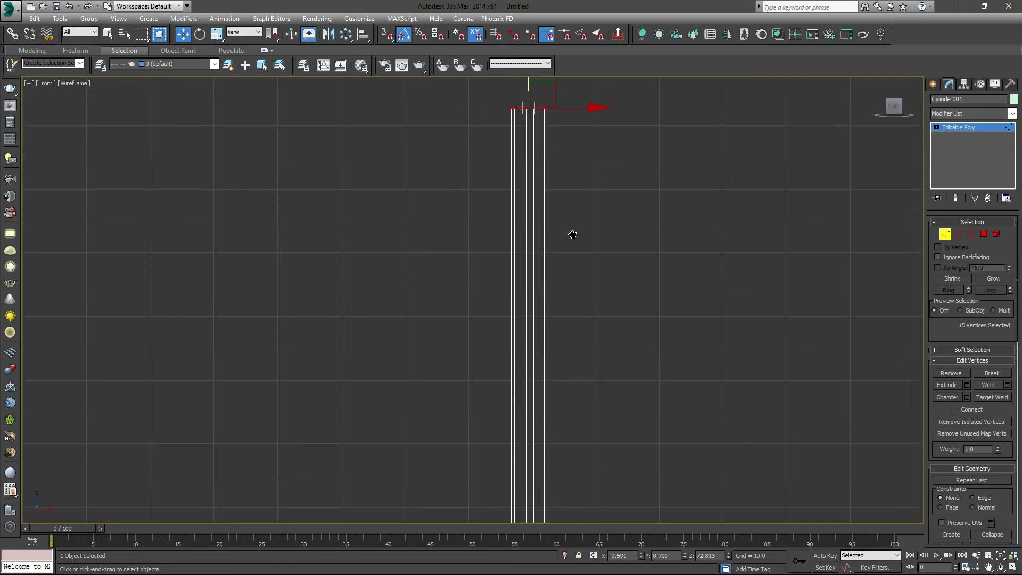
scroll(573, 233, down, 2)
key(r)
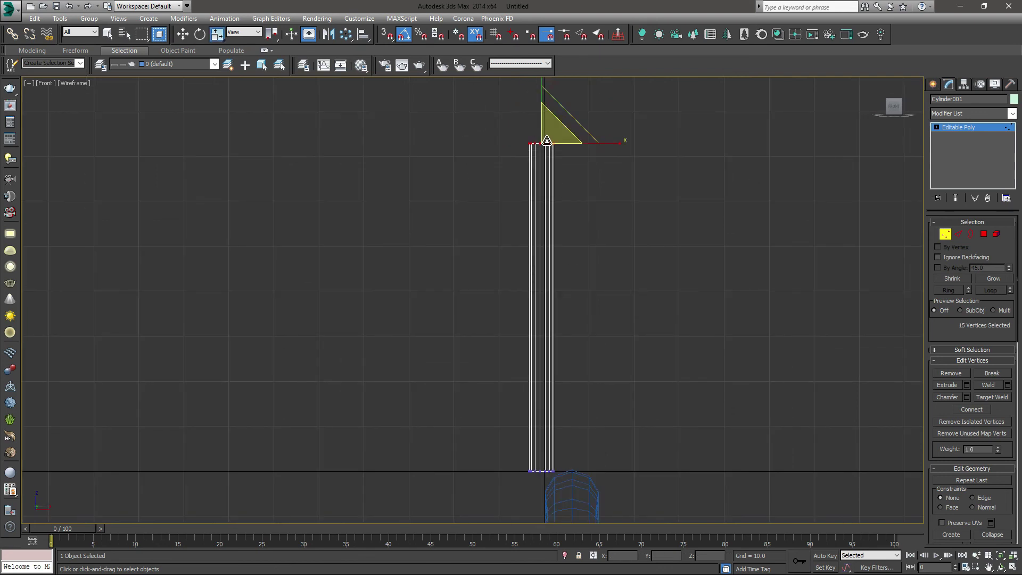
drag(543, 140, 534, 209)
drag(594, 422, 437, 525)
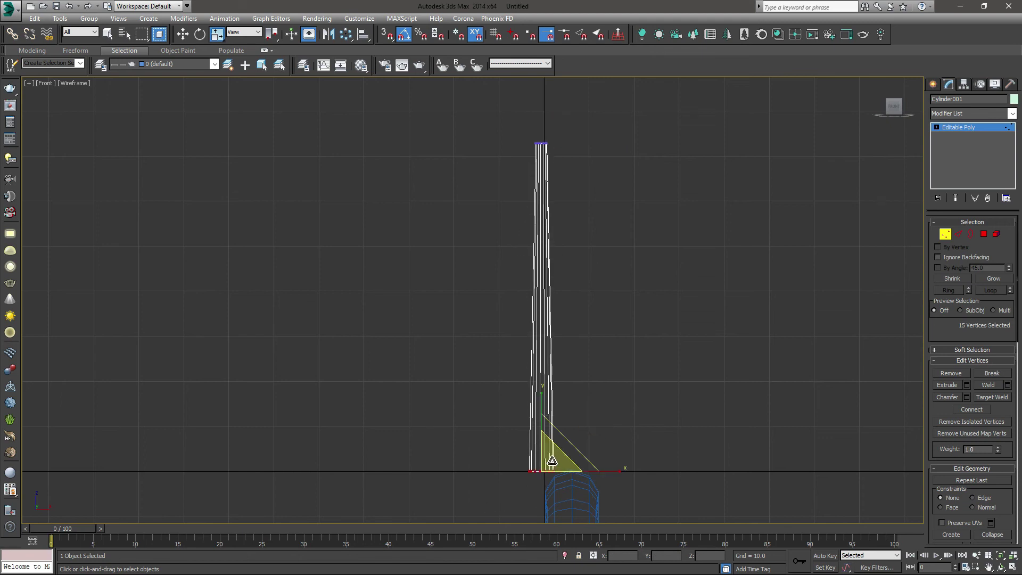
drag(543, 468, 573, 464)
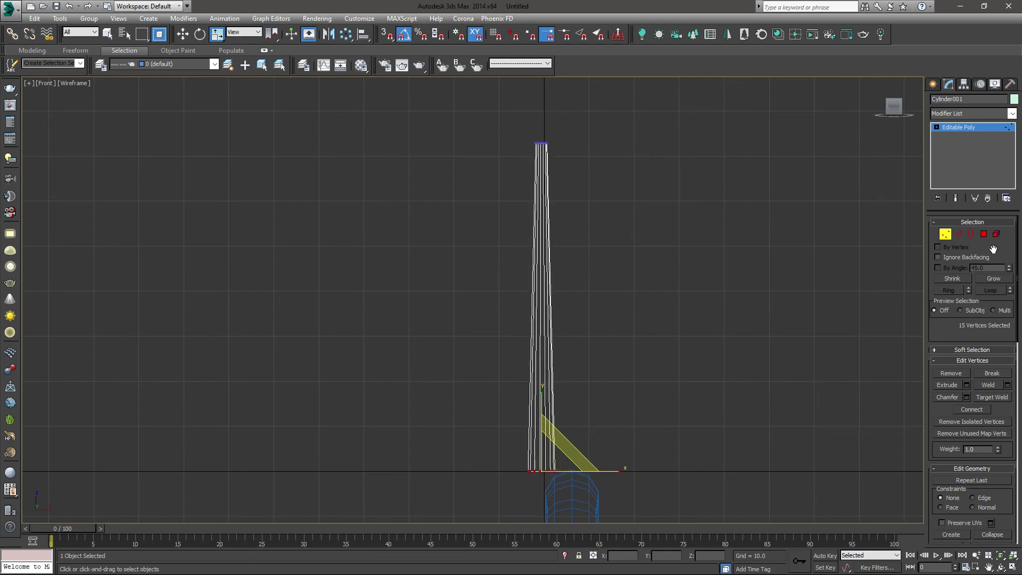
Exit Vertex mode and reframe the full-screen Perspective view on the reselected trunk
click(945, 234)
click(664, 440)
key(alt+w)
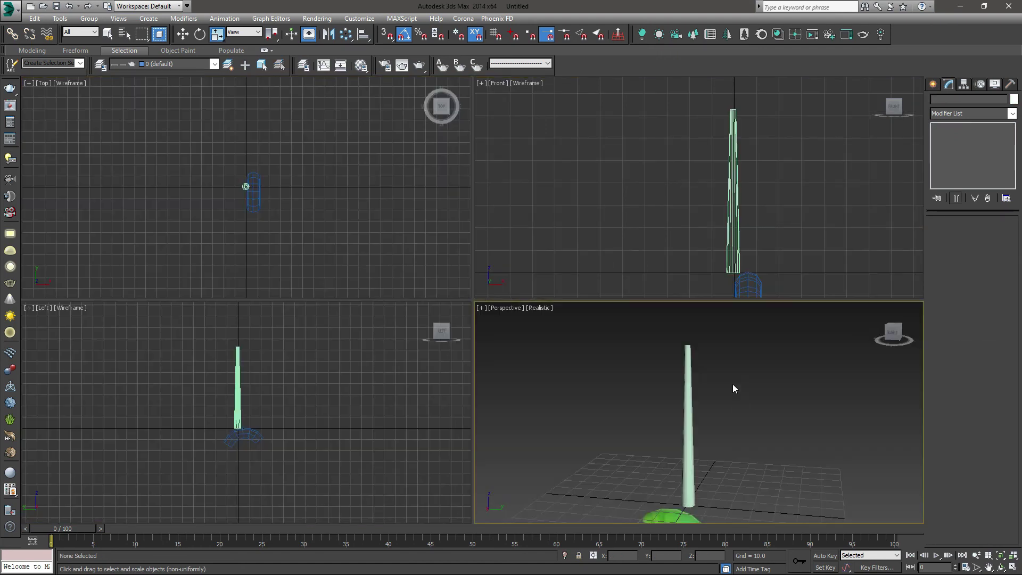
key(alt+w)
scroll(587, 317, down, 3)
alt+middle_drag(554, 356, 532, 342)
scroll(411, 269, up, 6)
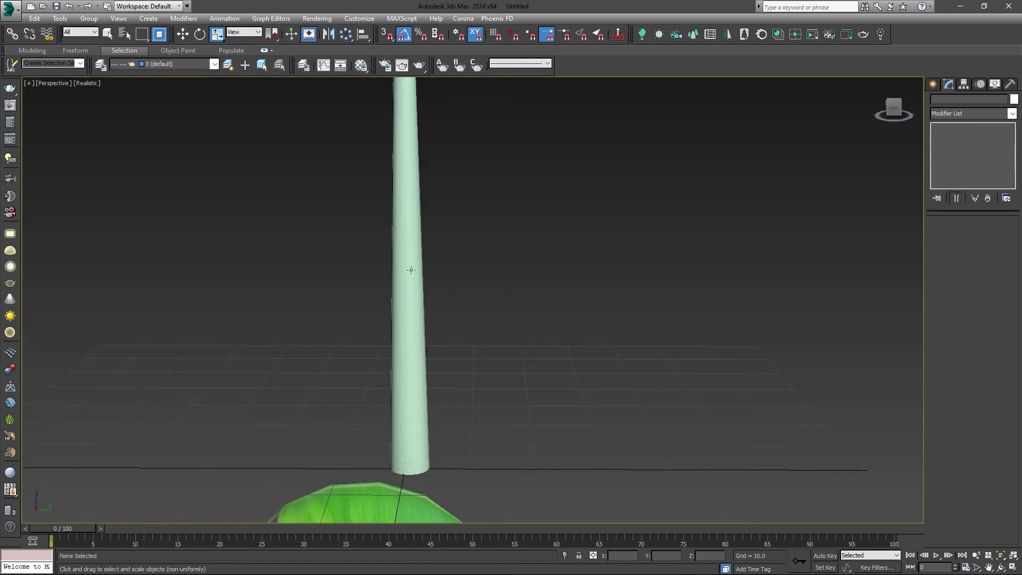
click(414, 269)
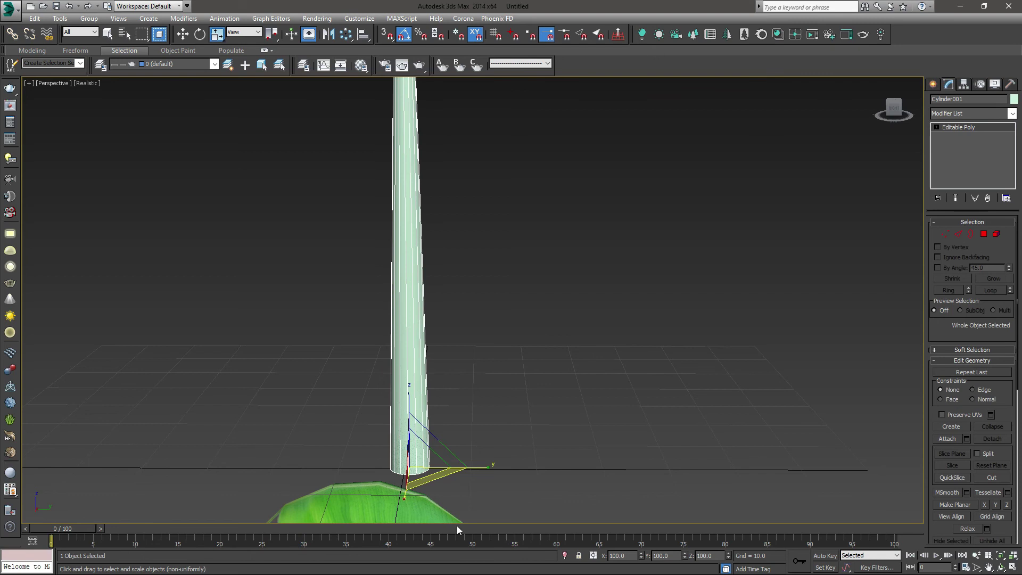
middle_drag(407, 211, 418, 244)
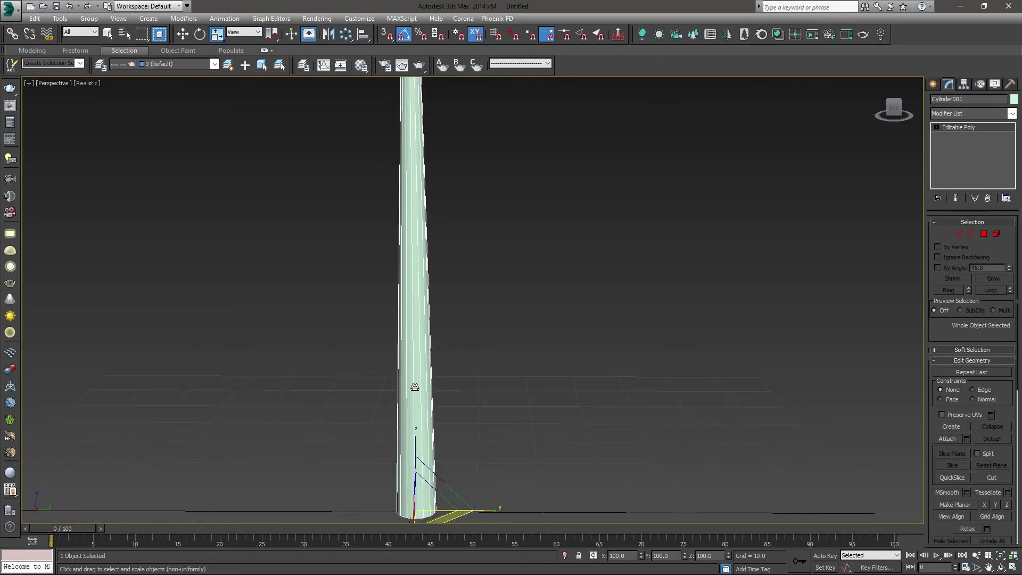
scroll(415, 276, down, 5)
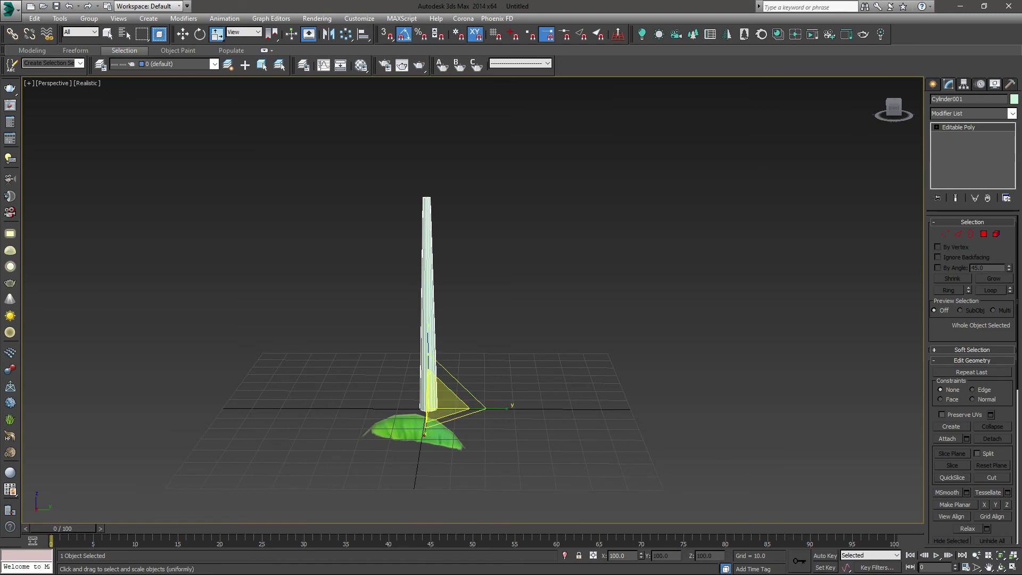
key(super)
In Photoshop, hide and re-show Layer 3 of banana-leaf.png to check the mask
click(389, 566)
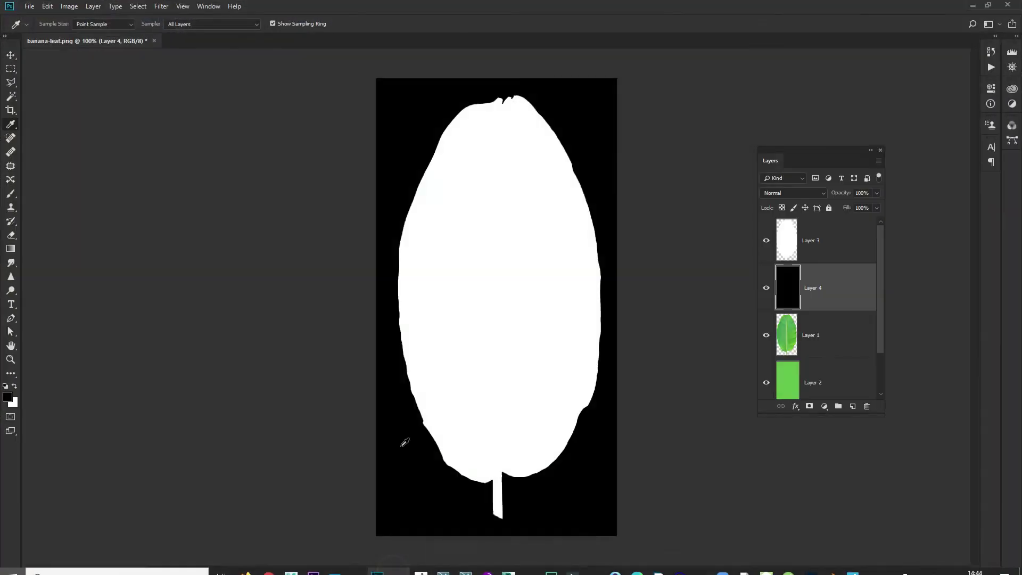
click(767, 240)
click(766, 240)
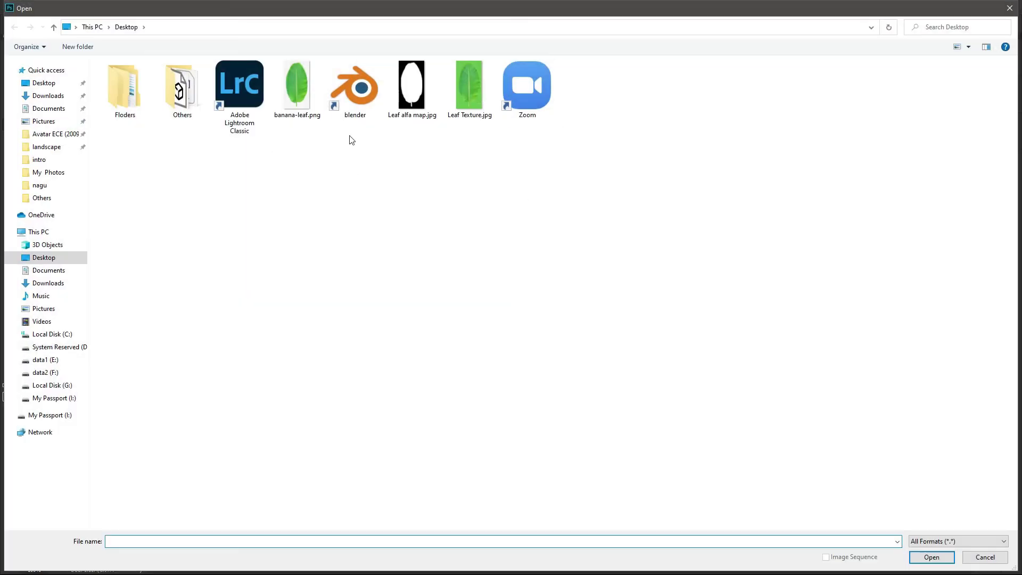
Open Leaf Texture.jpg from the Desktop
click(297, 86)
click(466, 101)
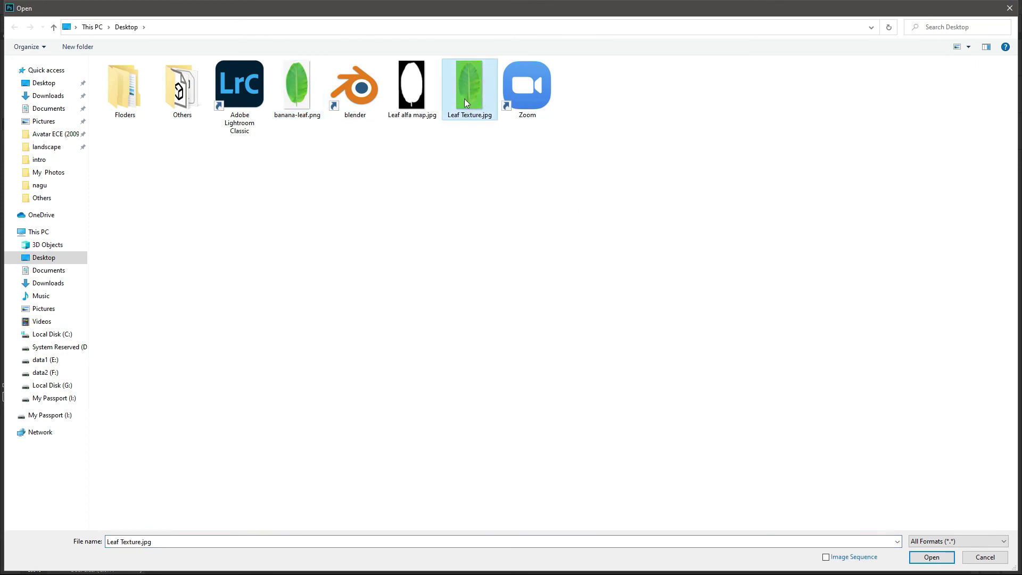
double_click(470, 100)
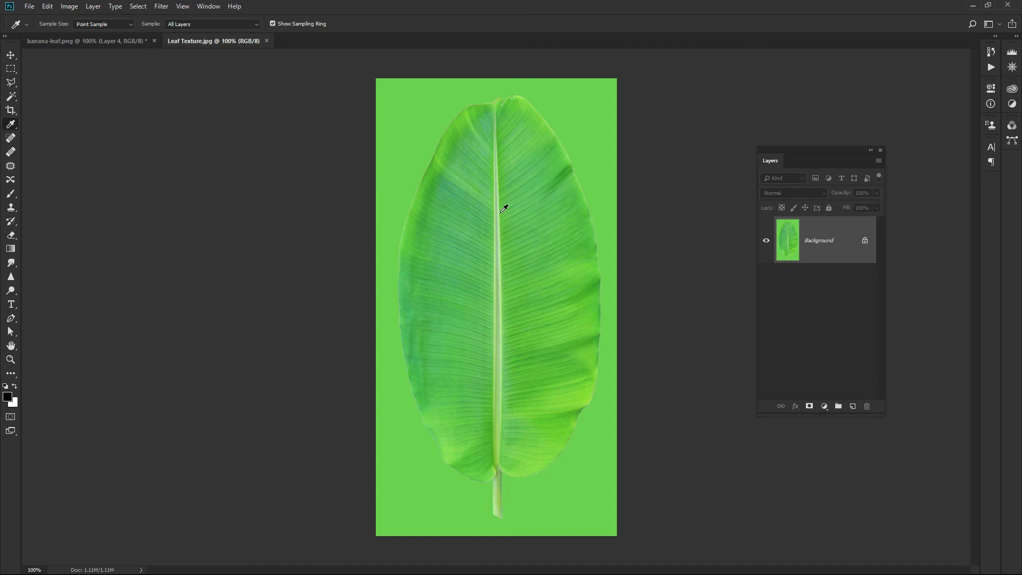
Apply Brightness/Contrast with Brightness -63 to Leaf Texture.jpg
click(157, 7)
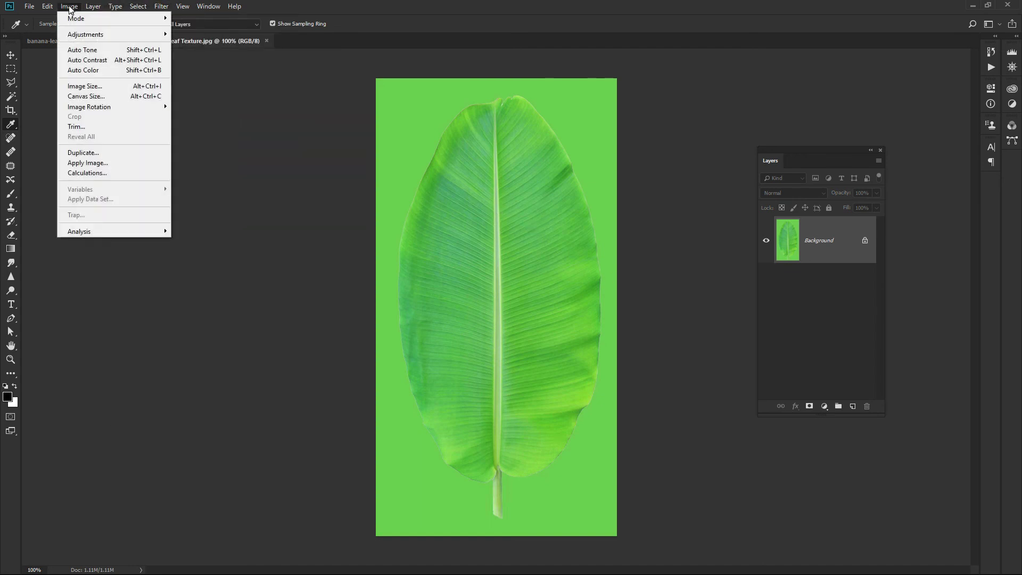
mouse_move(106, 34)
click(234, 34)
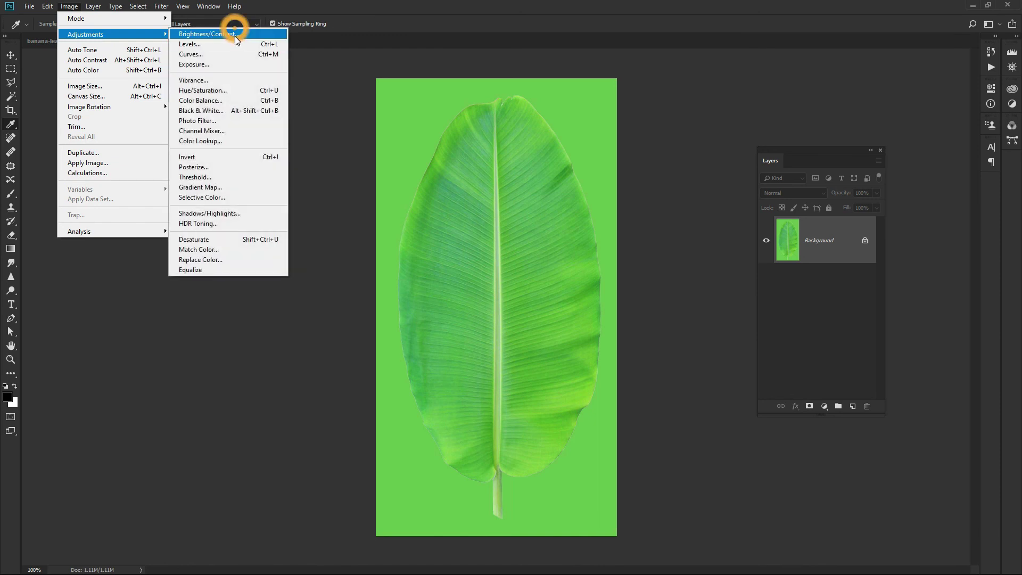
drag(607, 168, 598, 192)
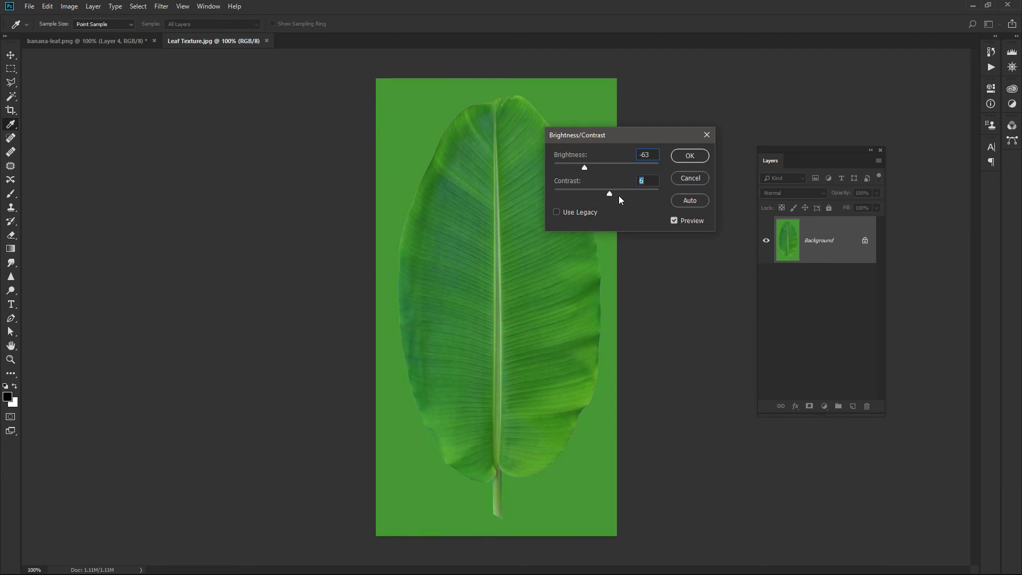
click(690, 155)
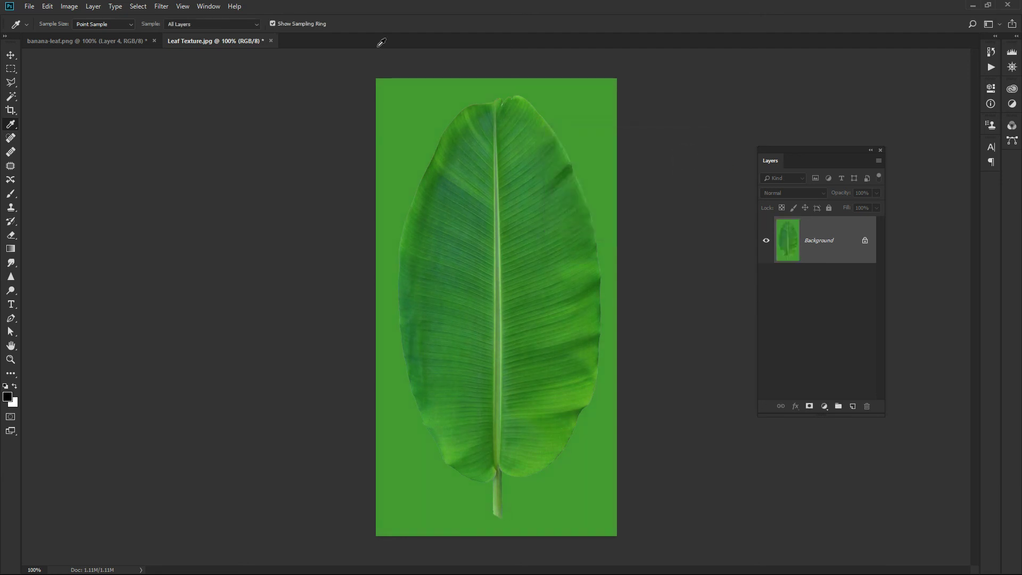
Preview a Motion Blur of 16 pixels at a near-horizontal angle on the leaf texture
click(169, 11)
mouse_move(255, 127)
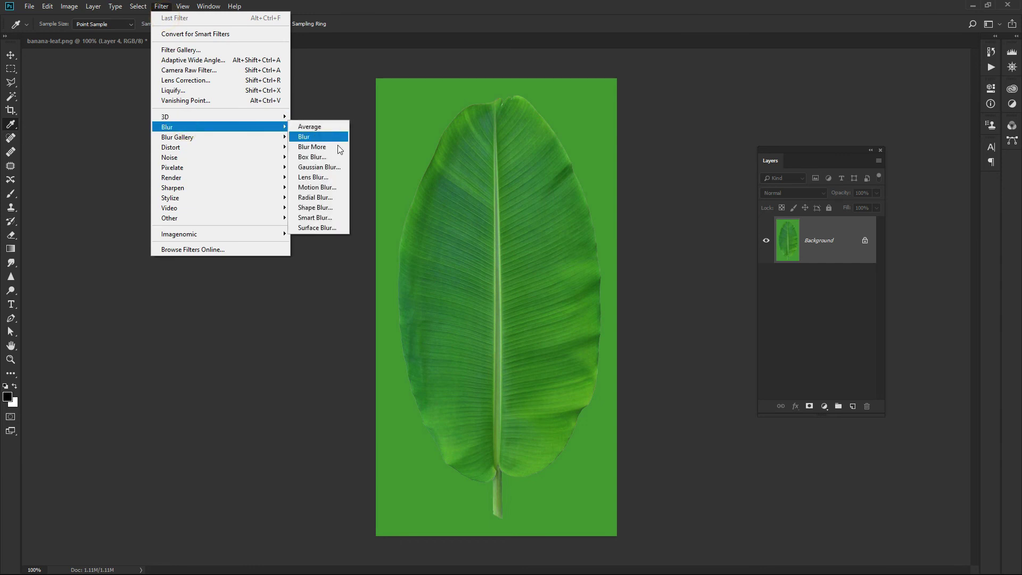
click(319, 188)
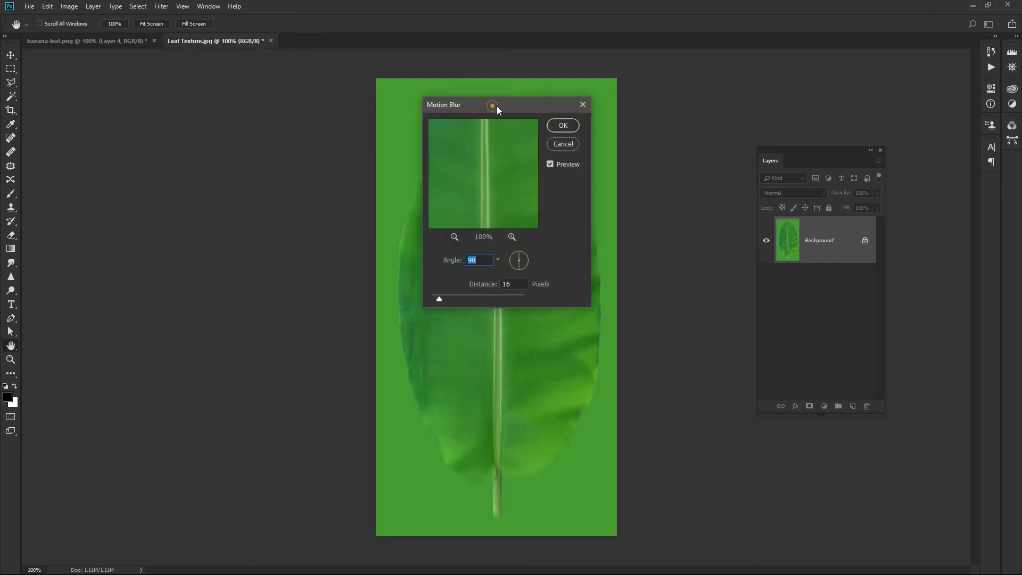
drag(497, 109, 697, 107)
click(725, 260)
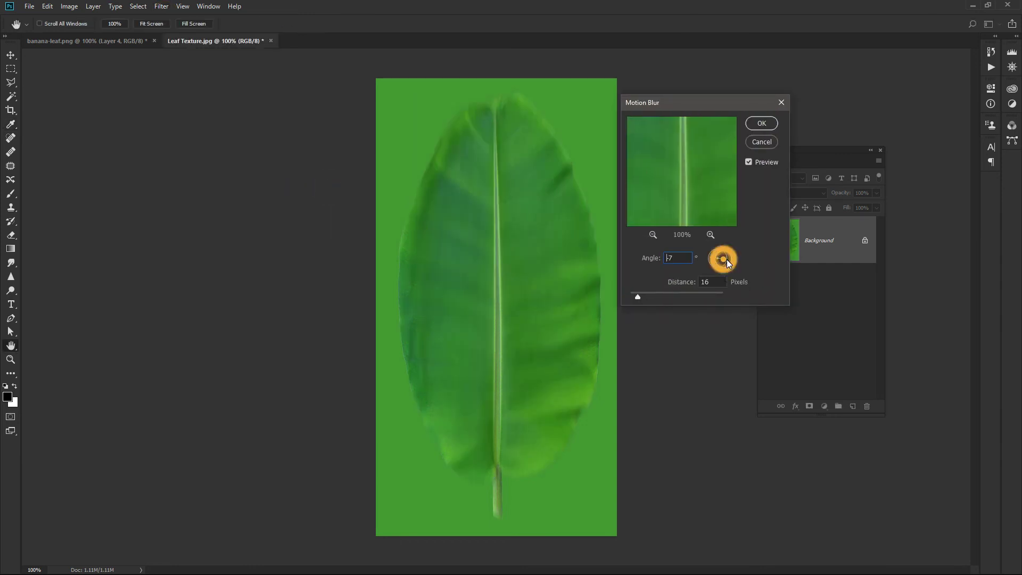